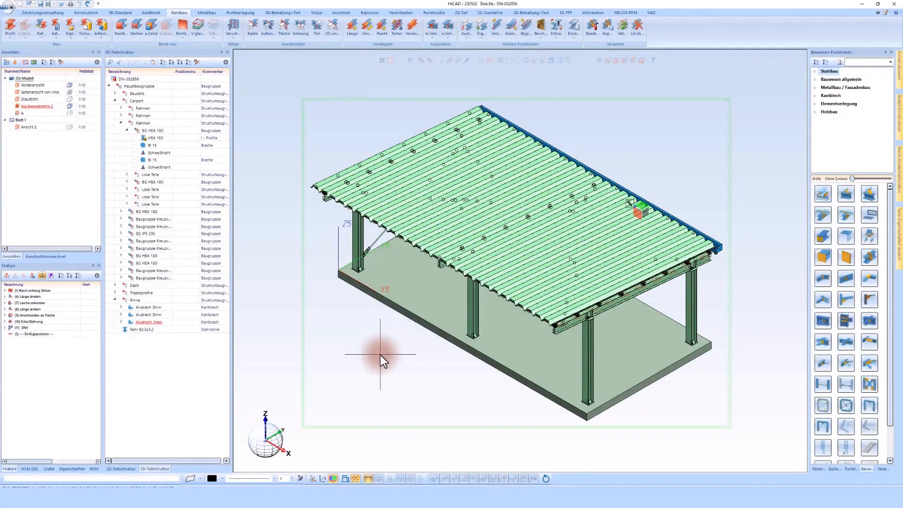
# - Set the part alignment of the three Alublech 3mm gutter sheets using the outer face of the gutter
pyautogui.scroll(1, 380, 354)
pyautogui.click(444, 323)
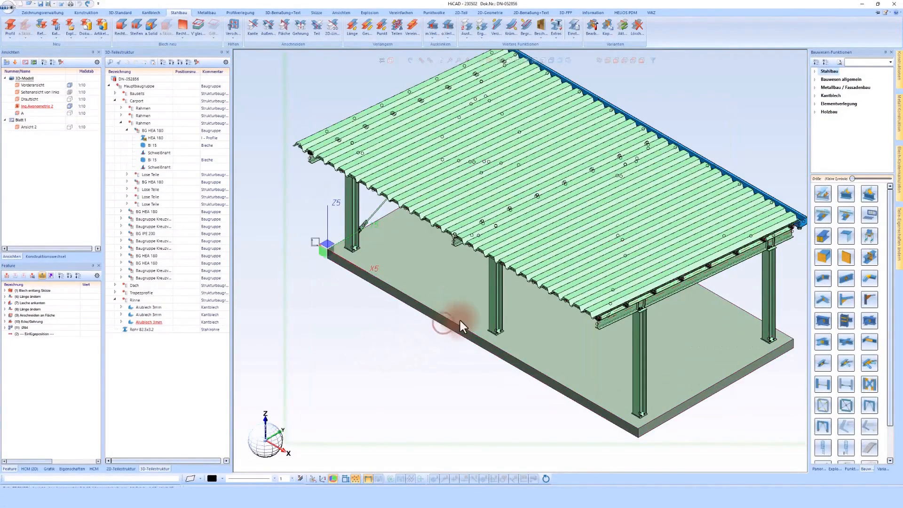
pyautogui.moveTo(460, 320)
pyautogui.mouseDown(button='middle')
pyautogui.moveTo(486, 313)
pyautogui.moveTo(466, 317)
pyautogui.mouseUp(button='middle')
pyautogui.scroll(5, 467, 316)
pyautogui.click(465, 289)
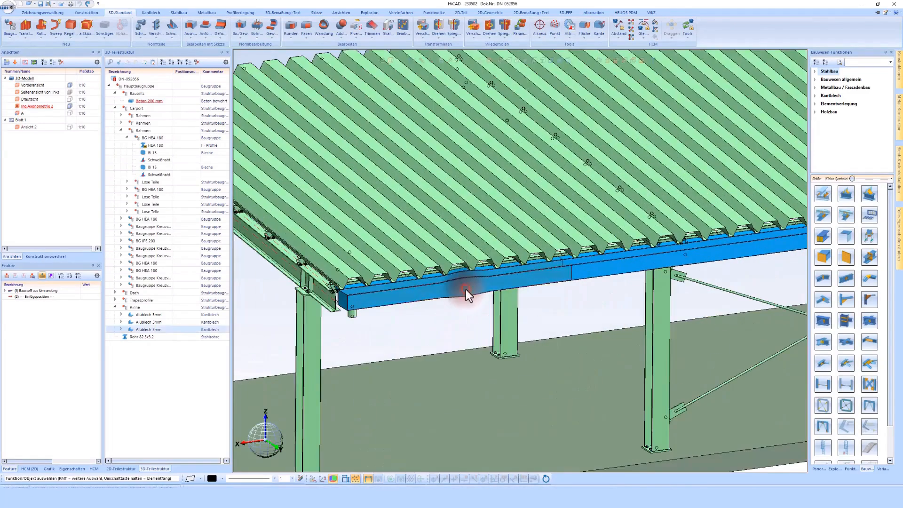
pyautogui.rightClick(398, 338)
pyautogui.click(367, 334)
pyautogui.keyDown('shift'); pyautogui.click(142, 315); pyautogui.keyUp('shift')
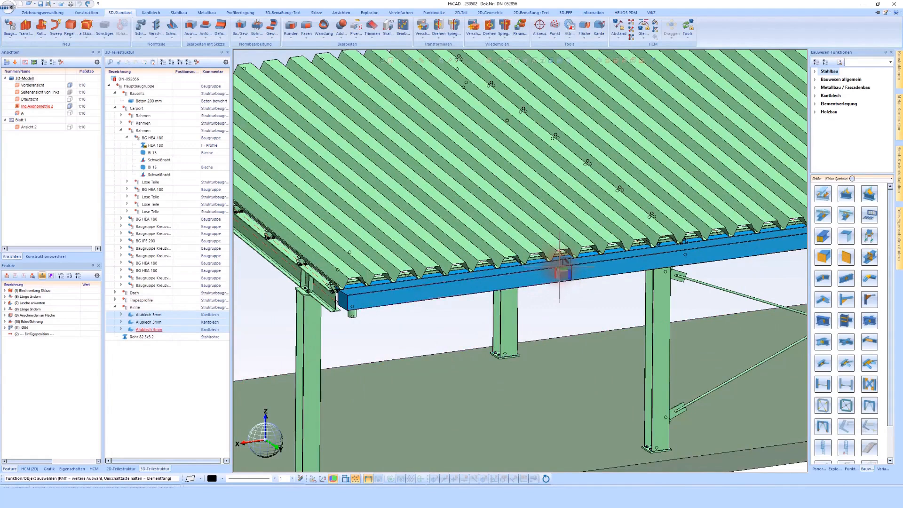
pyautogui.rightClick(152, 315)
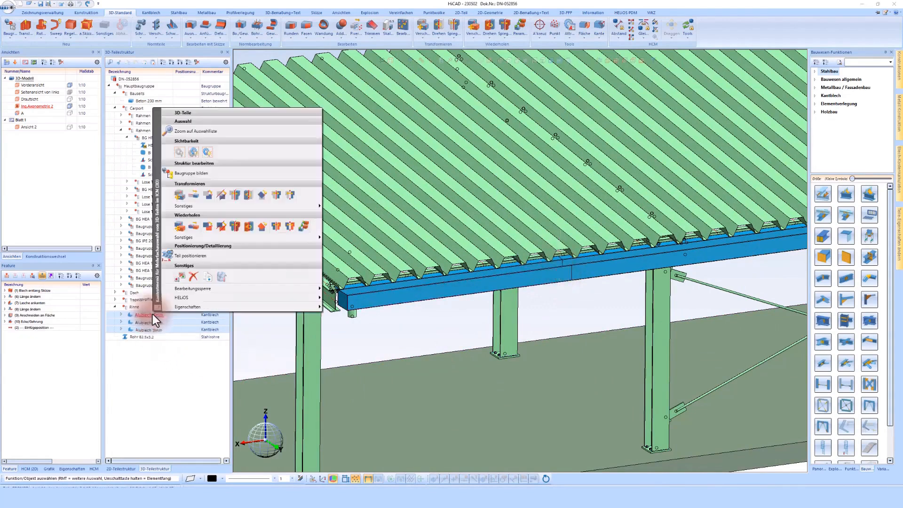
pyautogui.moveTo(191, 308)
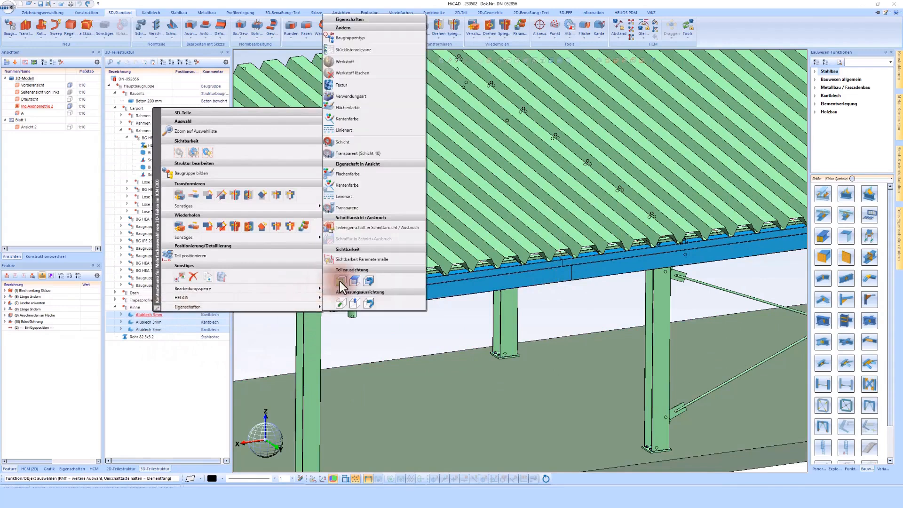
pyautogui.click(339, 282)
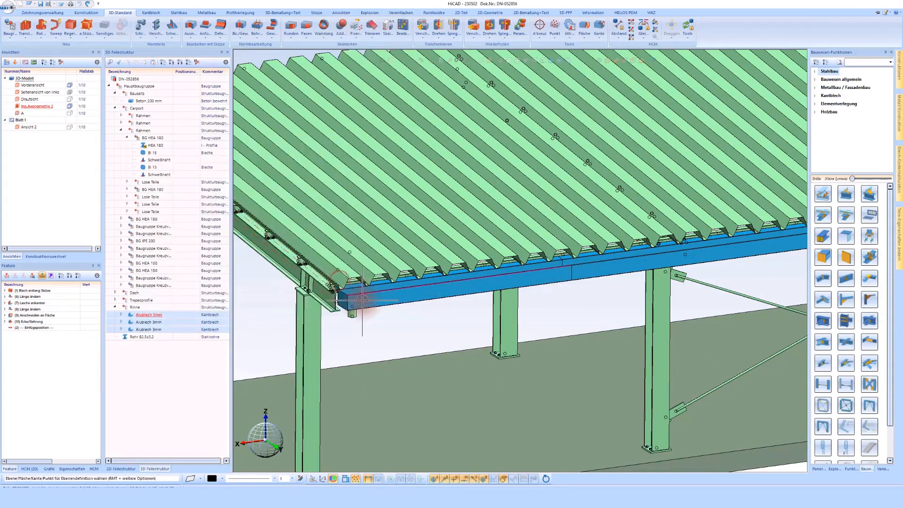
pyautogui.scroll(3, 367, 300)
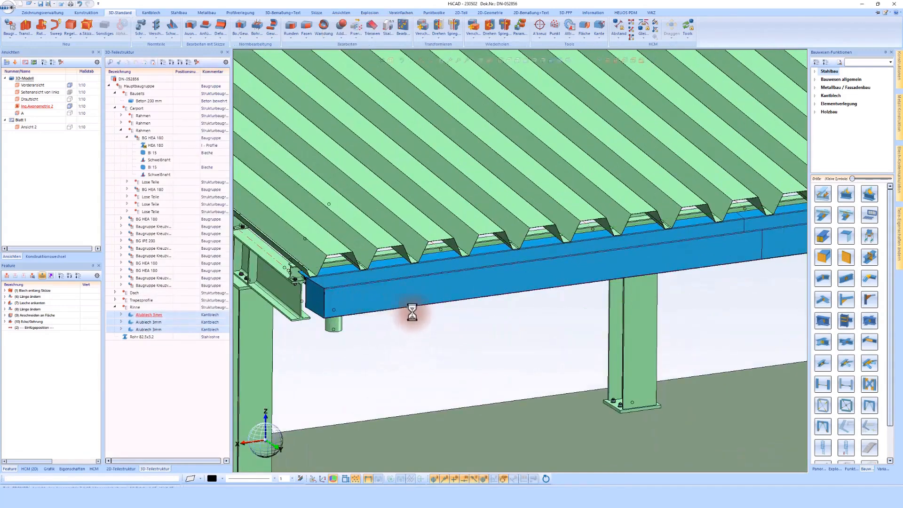
pyautogui.click(415, 298)
pyautogui.rightClick(416, 316)
pyautogui.click(362, 348)
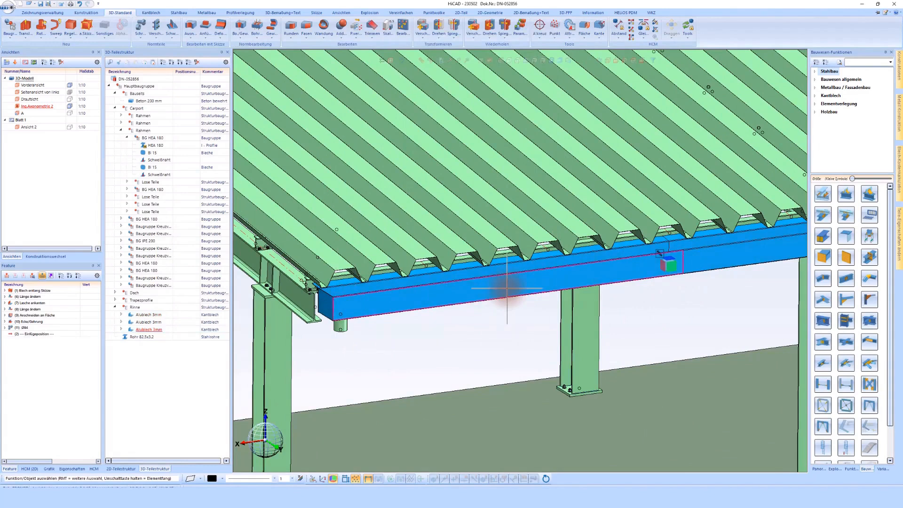
# - Examine which part is marked as the main part in the HEA 160 corner column's assembly
pyautogui.scroll(-3, 507, 288)
pyautogui.scroll(4, 396, 337)
pyautogui.click(362, 321)
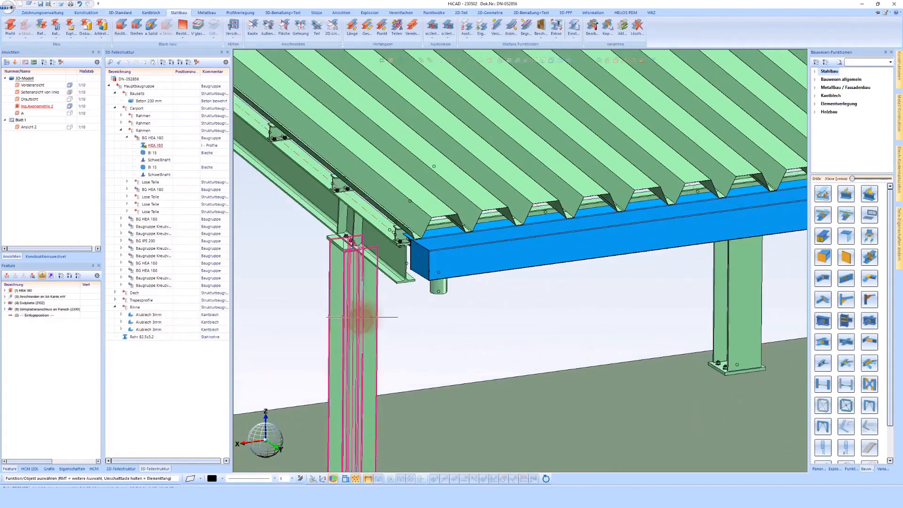
pyautogui.scroll(-3, 362, 321)
pyautogui.click(395, 329)
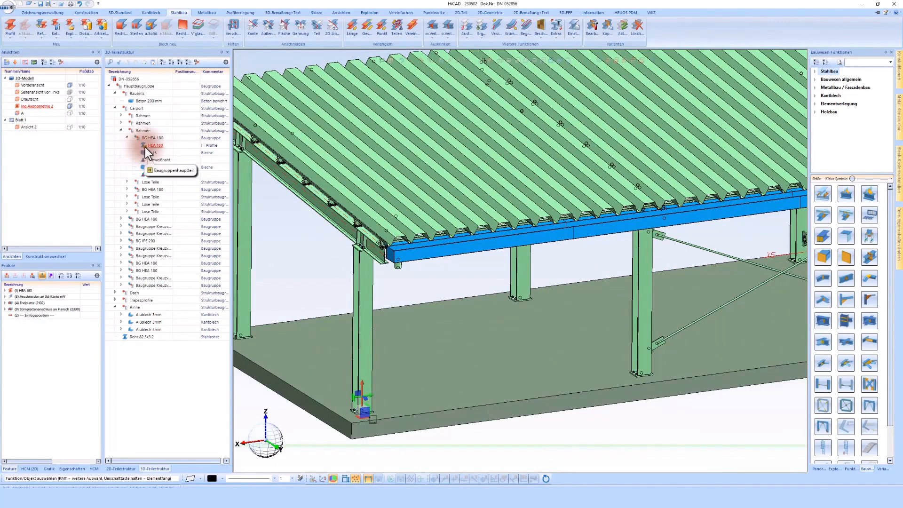
# - Group the drain pipe and the adjoining gutter sheet into an assembly named "Rinne mit Ablauf"
pyautogui.scroll(3, 385, 257)
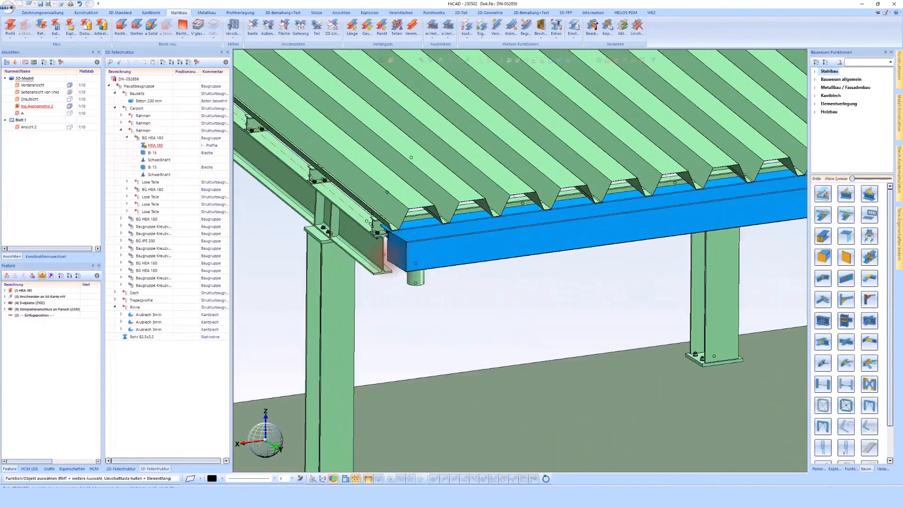
pyautogui.click(416, 280)
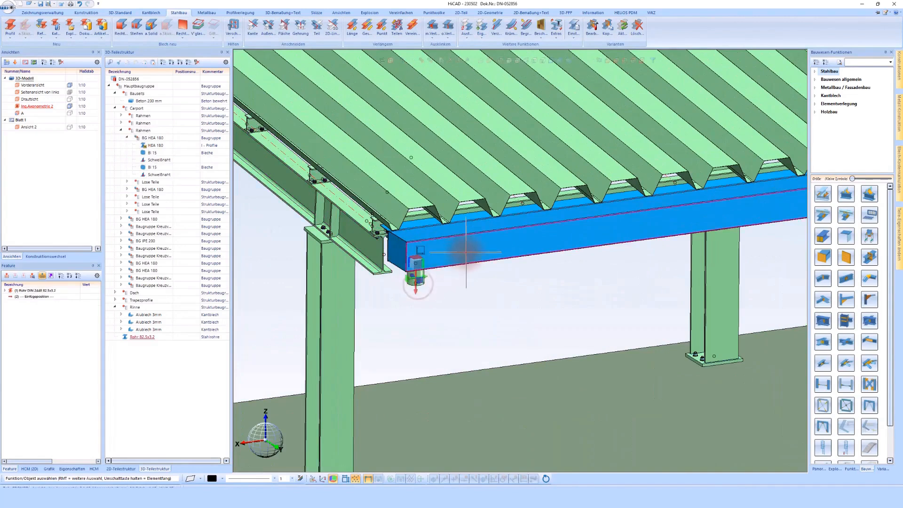
pyautogui.keyDown('ctrl'); pyautogui.click(145, 330); pyautogui.keyUp('ctrl')
pyautogui.rightClick(146, 330)
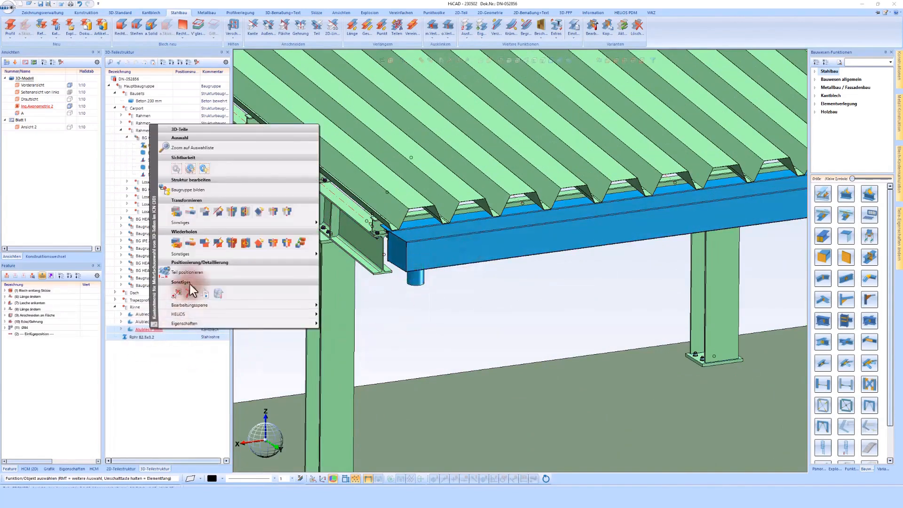
pyautogui.click(188, 190)
pyautogui.click(255, 92)
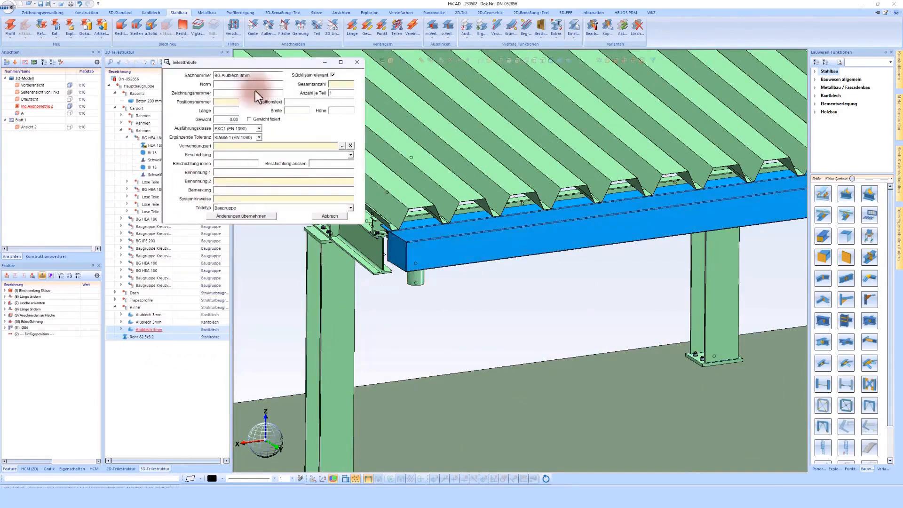
pyautogui.moveTo(255, 75); pyautogui.dragTo(186, 79)
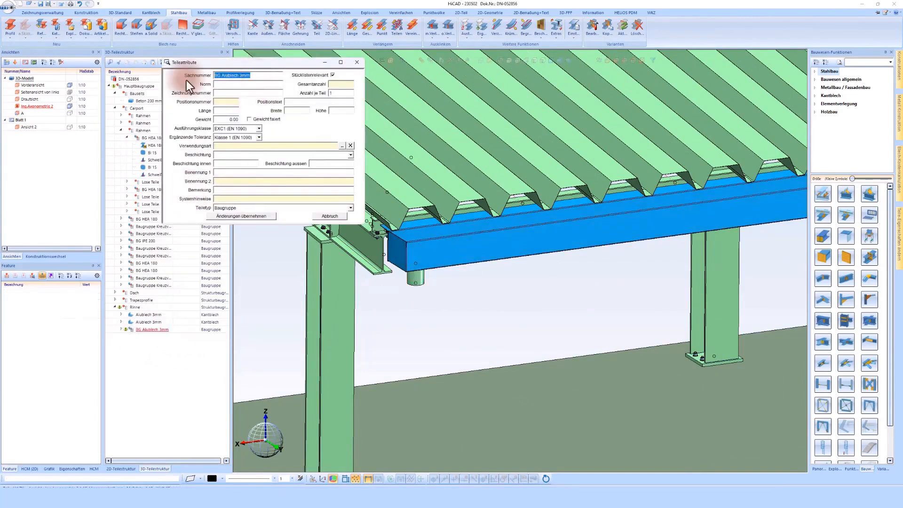
pyautogui.write('Rinne mit Ablauf')
# - Assign the Blechteile usage "BG 3 Ansichten A3-M-XX-Masse" to the gutter assembly and apply its attributes
pyautogui.click(341, 147)
pyautogui.doubleClick(289, 142)
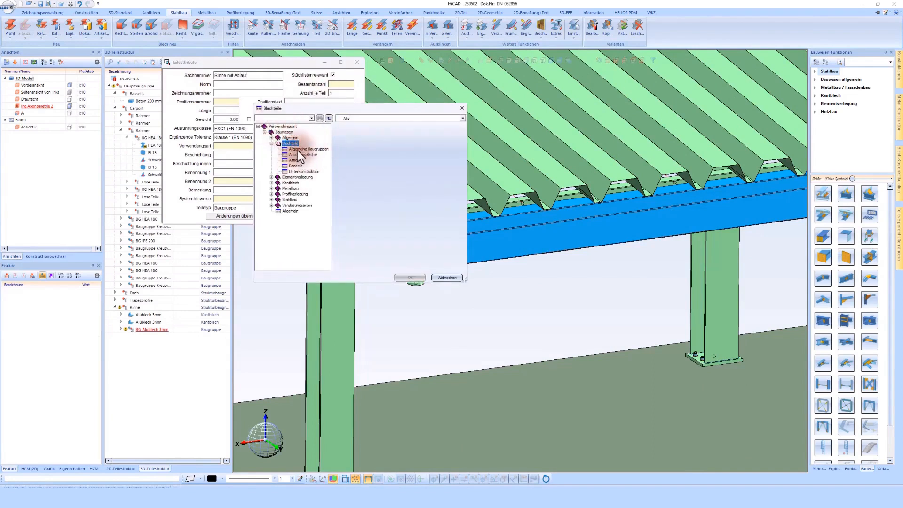
pyautogui.click(297, 150)
pyautogui.click(365, 187)
pyautogui.doubleClick(365, 188)
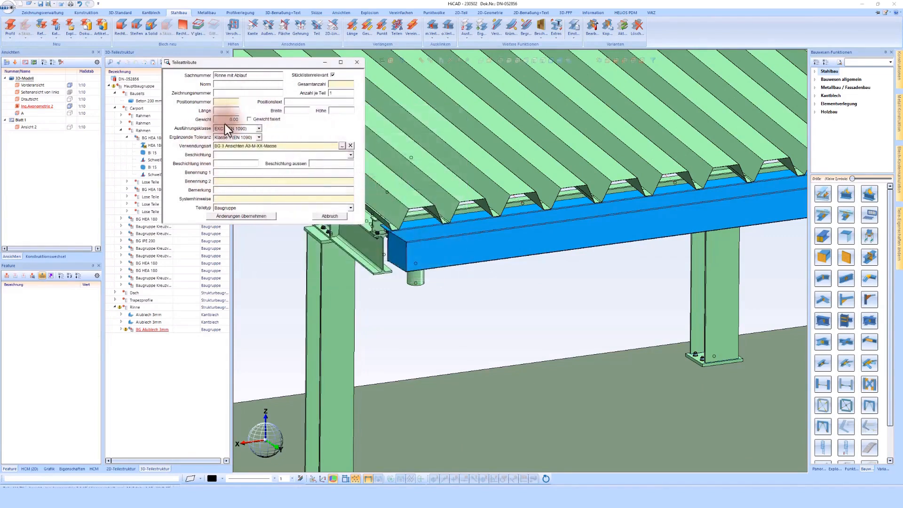
pyautogui.click(250, 216)
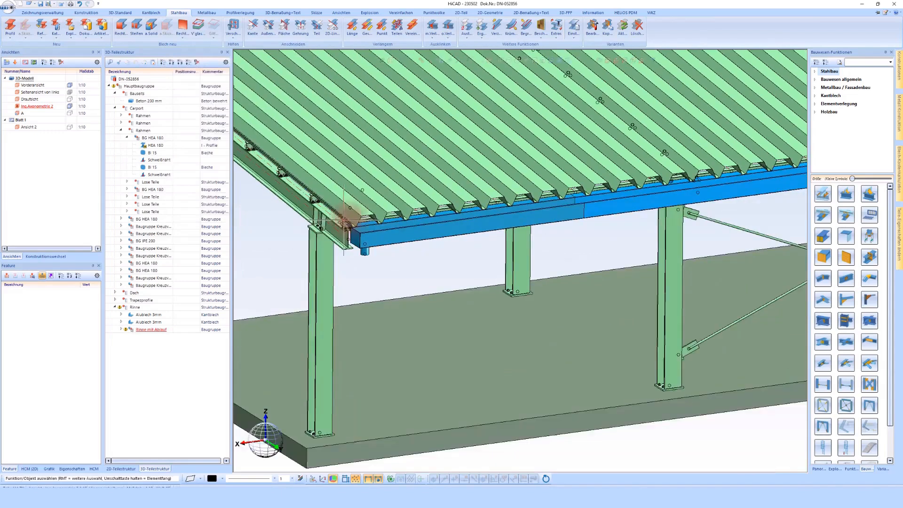
# - Check the usage attribute of the first and last BG IPE 80 assemblies in the Dach group
pyautogui.click(115, 299)
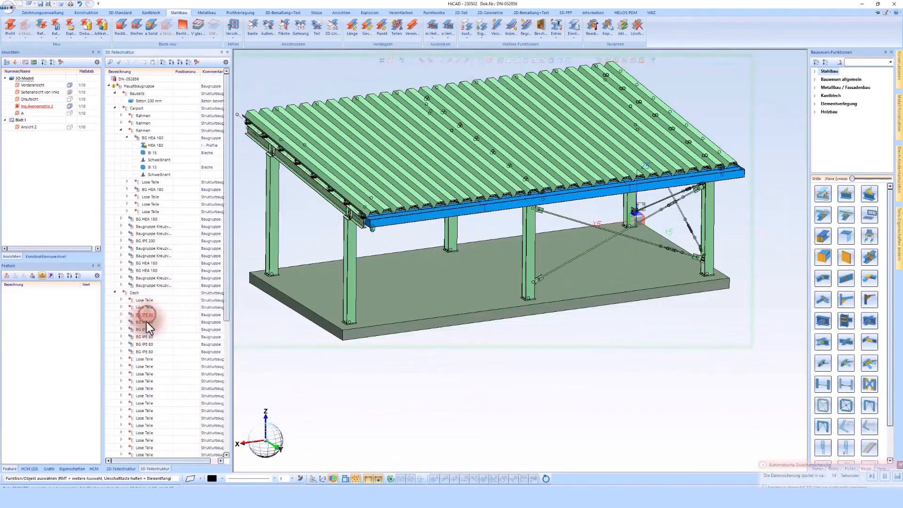
pyautogui.doubleClick(137, 315)
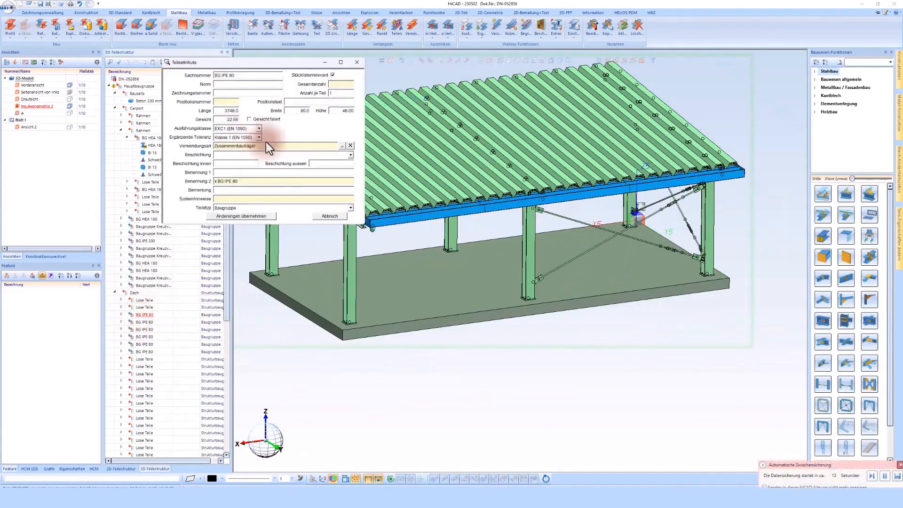
pyautogui.doubleClick(267, 143)
pyautogui.click(331, 216)
pyautogui.doubleClick(143, 353)
pyautogui.doubleClick(252, 146)
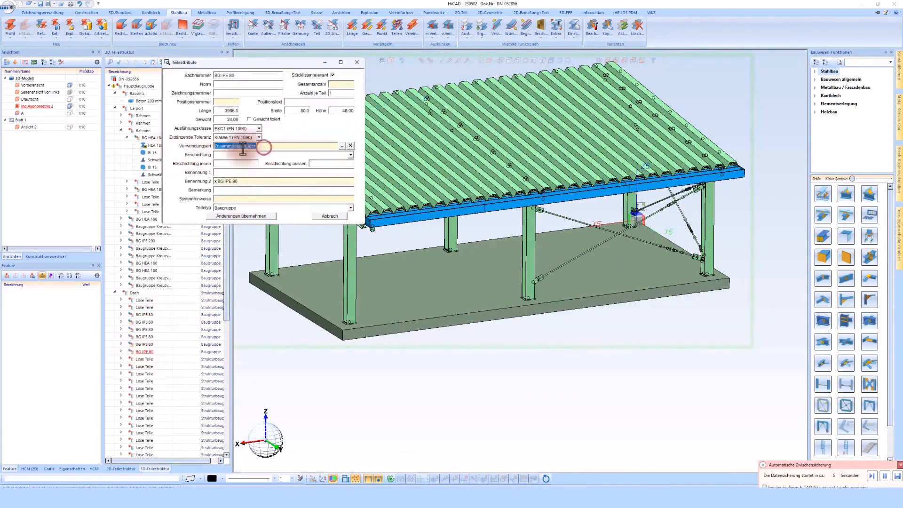
pyautogui.click(331, 218)
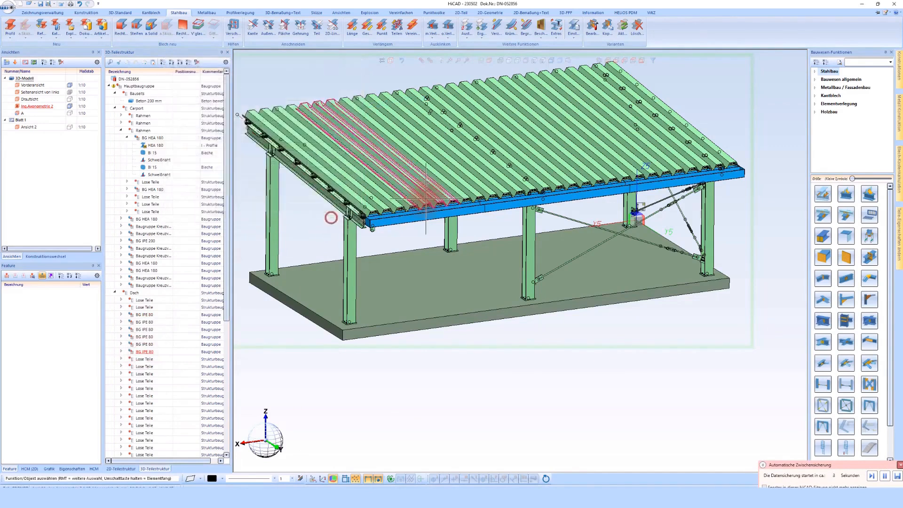
# - Examine the part attributes of the sloping BG IPE 200 roof beam assembly
pyautogui.scroll(-2, 465, 191)
pyautogui.scroll(4, 361, 187)
pyautogui.scroll(3, 345, 146)
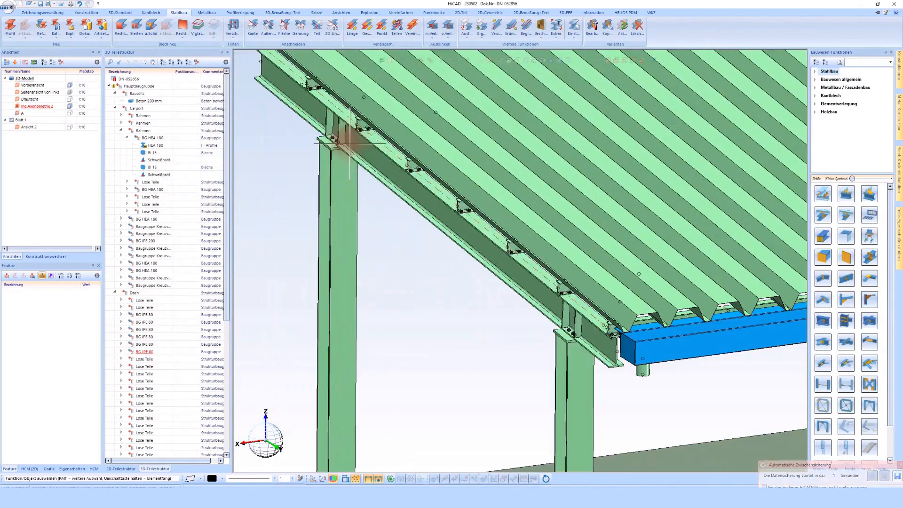
pyautogui.rightClick(368, 174)
pyautogui.click(478, 435)
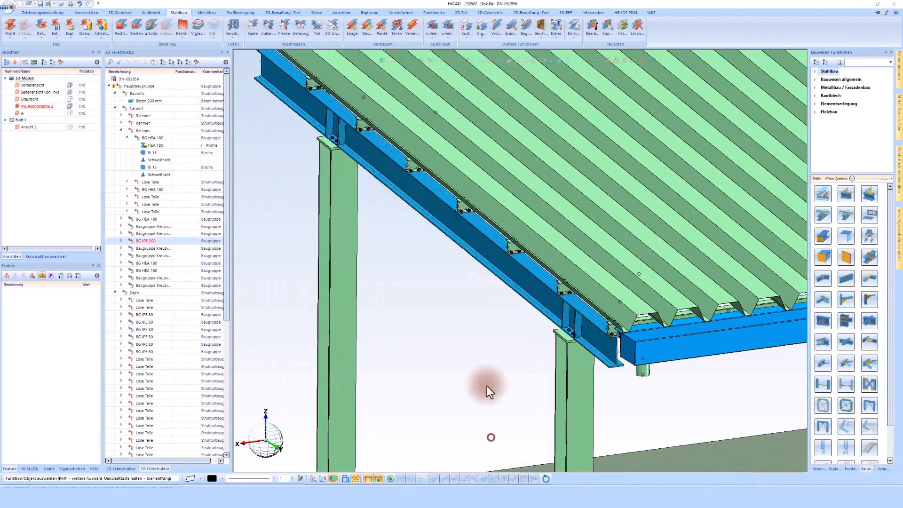
pyautogui.click(328, 215)
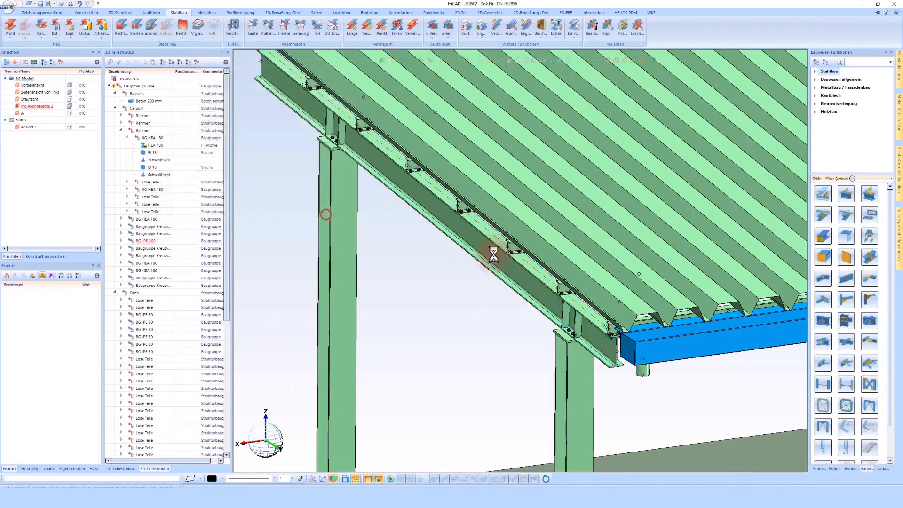
pyautogui.scroll(-5, 469, 238)
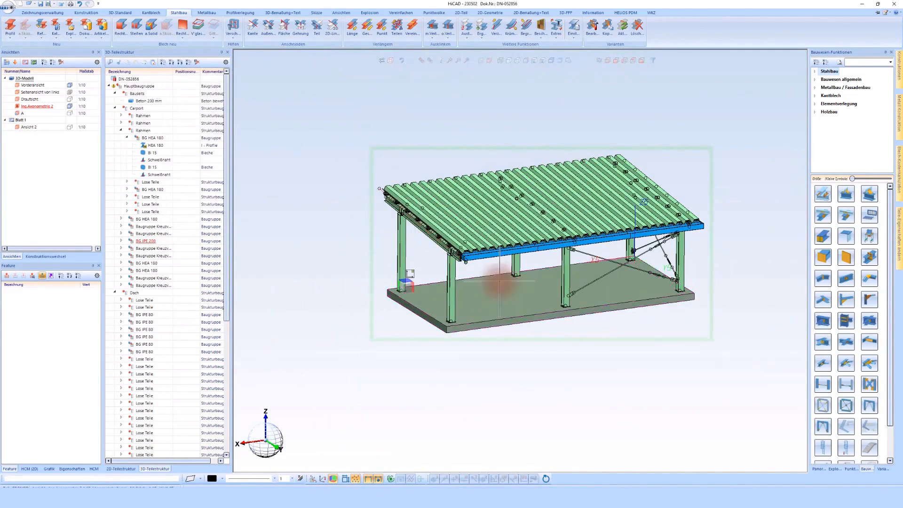
# - Activate the view on Blatt 1, display it shaded and switch it to the front view
pyautogui.doubleClick(24, 123)
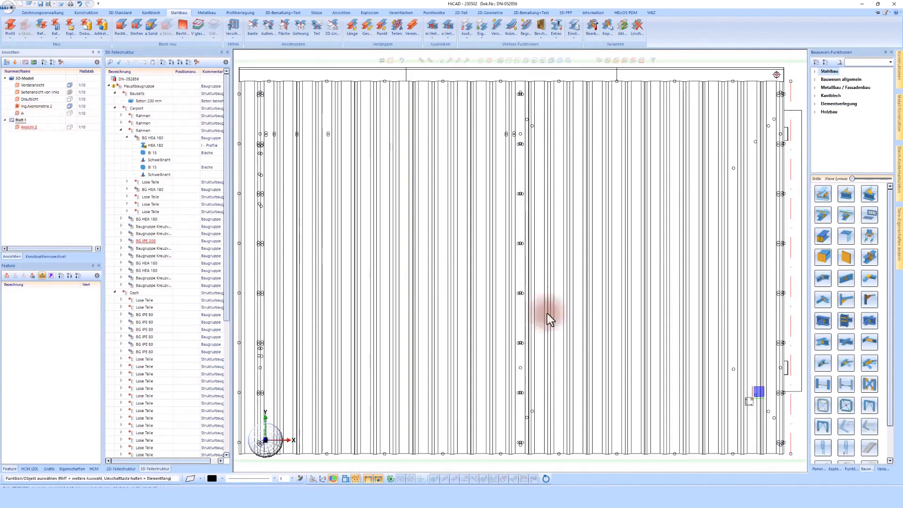
pyautogui.scroll(-3, 517, 291)
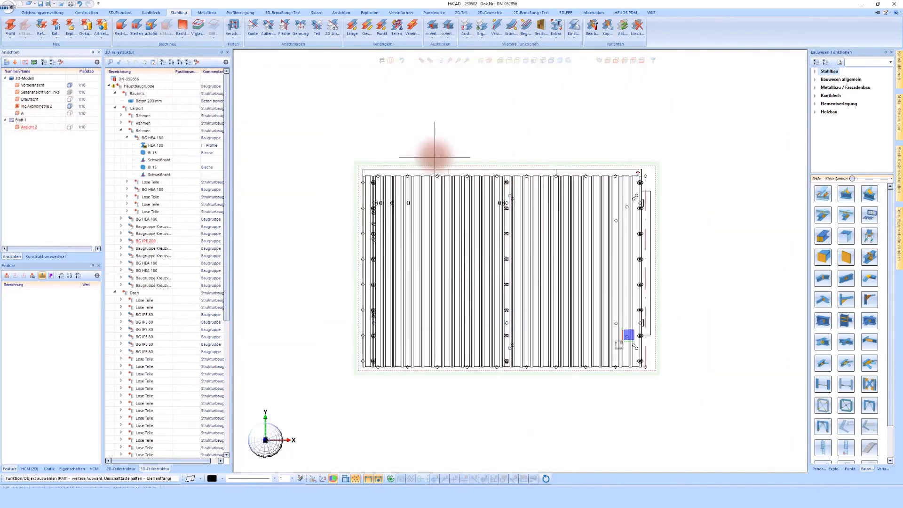
pyautogui.click(550, 62)
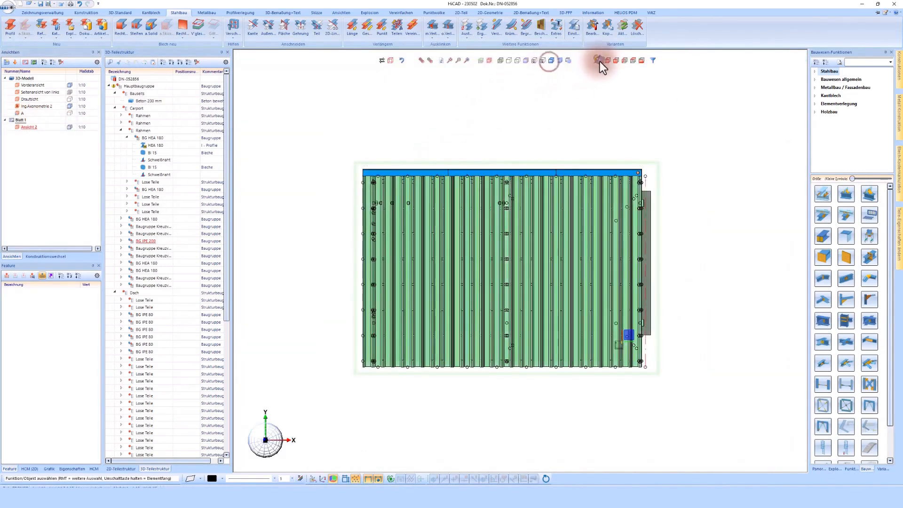
pyautogui.click(616, 61)
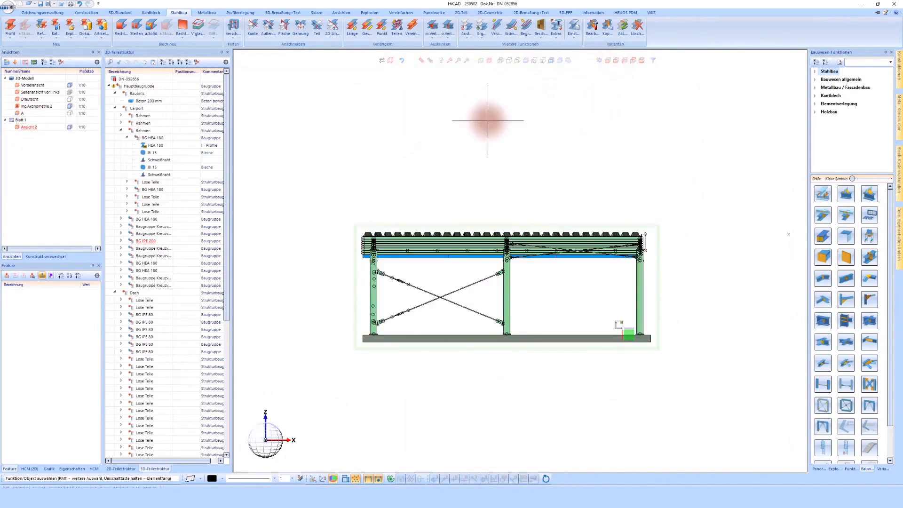
# - Insert a DIN A0 drawing frame at scale 1:20 and place it around the carport view
pyautogui.click(87, 13)
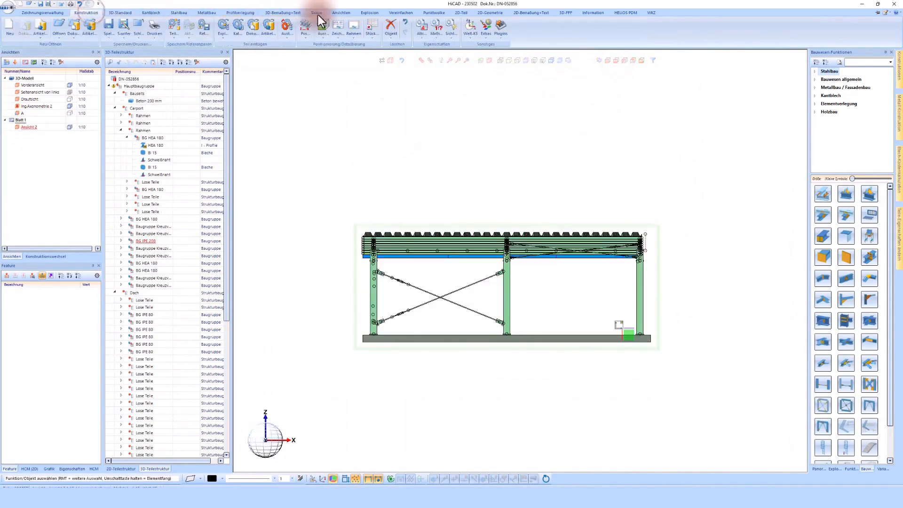
pyautogui.click(354, 28)
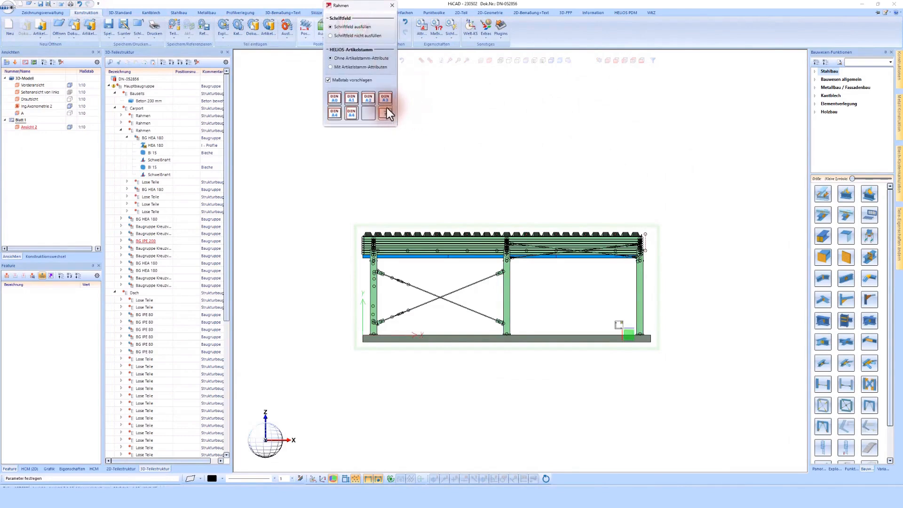
pyautogui.click(333, 100)
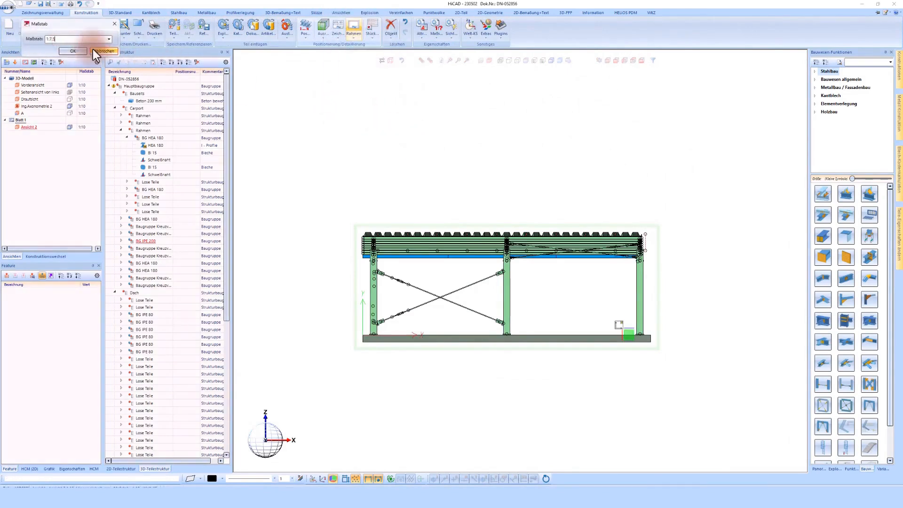
pyautogui.press('BackSpace')
pyautogui.press('BackSpace')
pyautogui.press('BackSpace')
pyautogui.write('20')
pyautogui.click(78, 51)
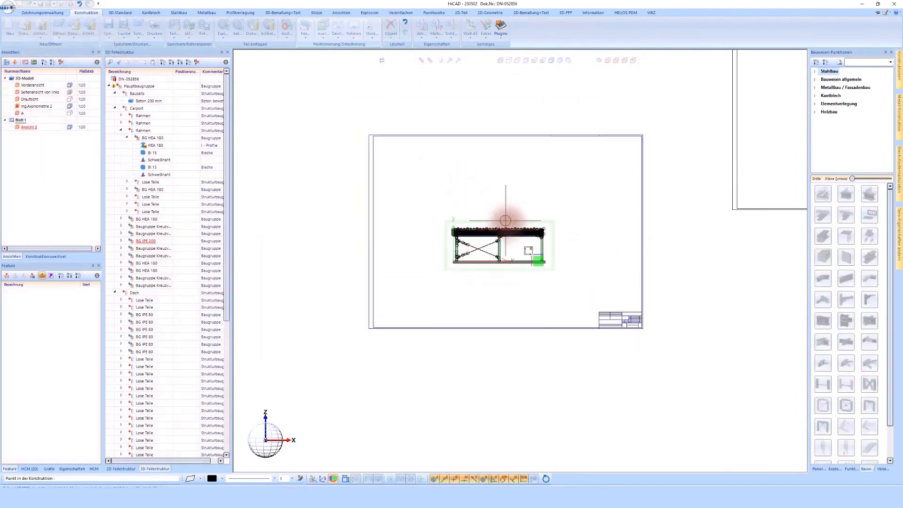
pyautogui.click(551, 263)
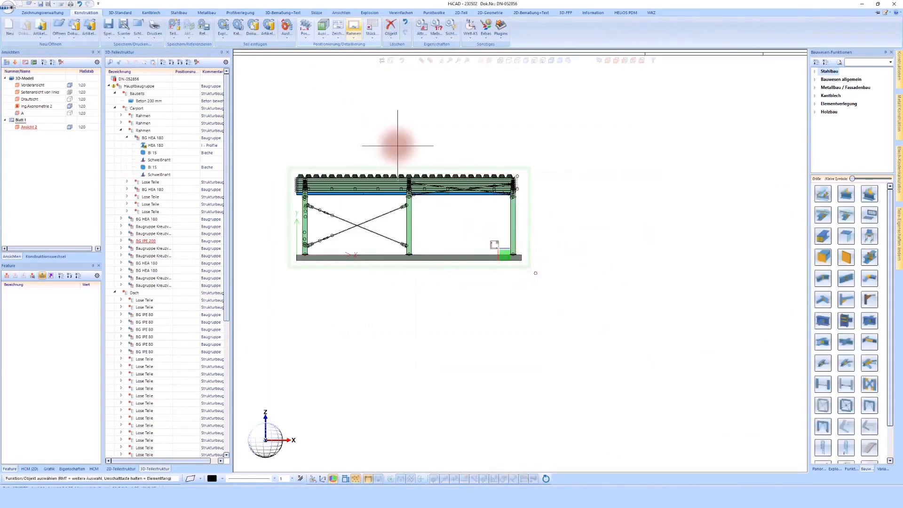
# - Display the front view as a line drawing and derive a side view from it, placed to its right on the sheet
pyautogui.click(509, 60)
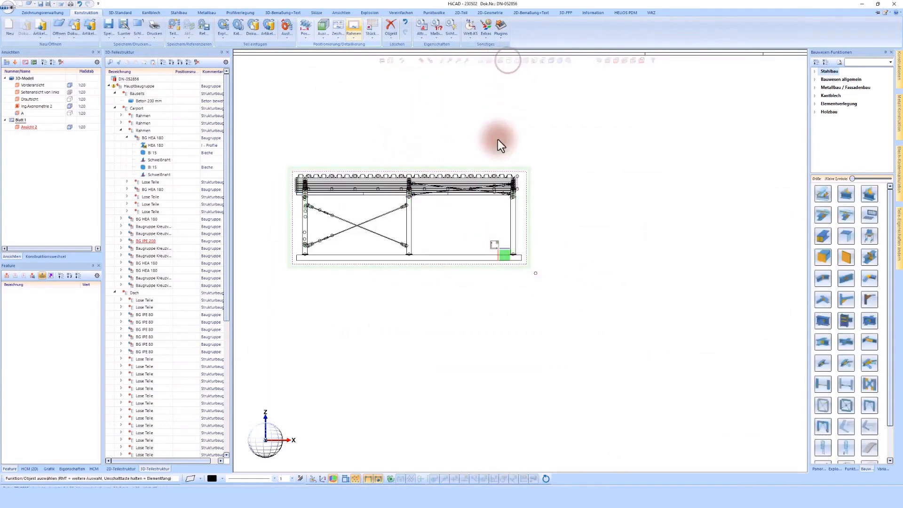
pyautogui.rightClick(417, 165)
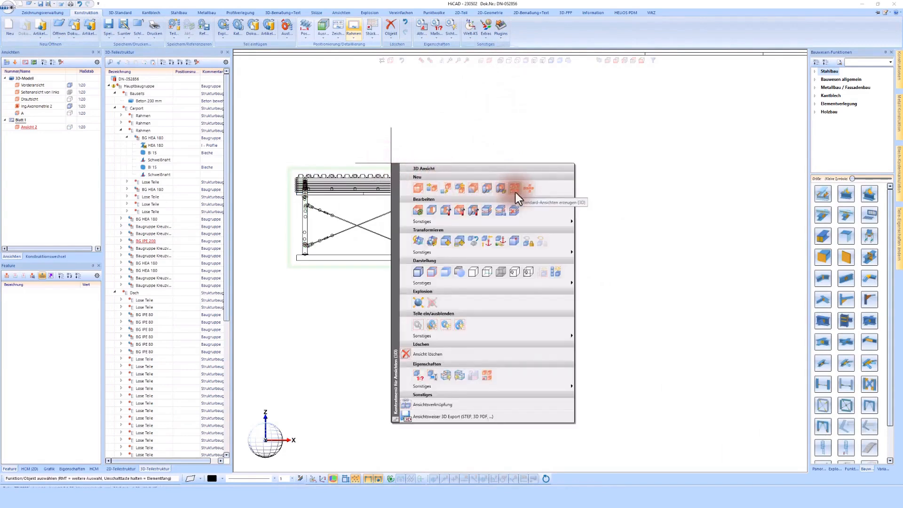
pyautogui.click(433, 188)
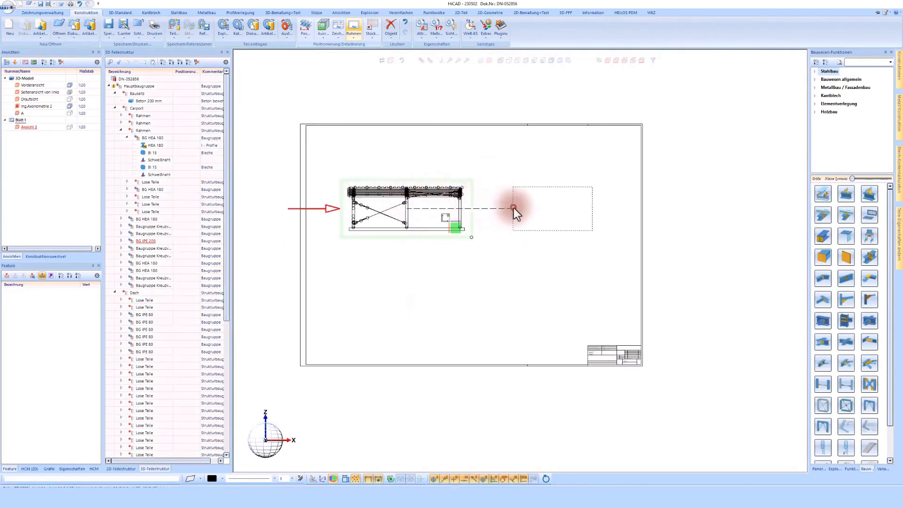
pyautogui.click(512, 207)
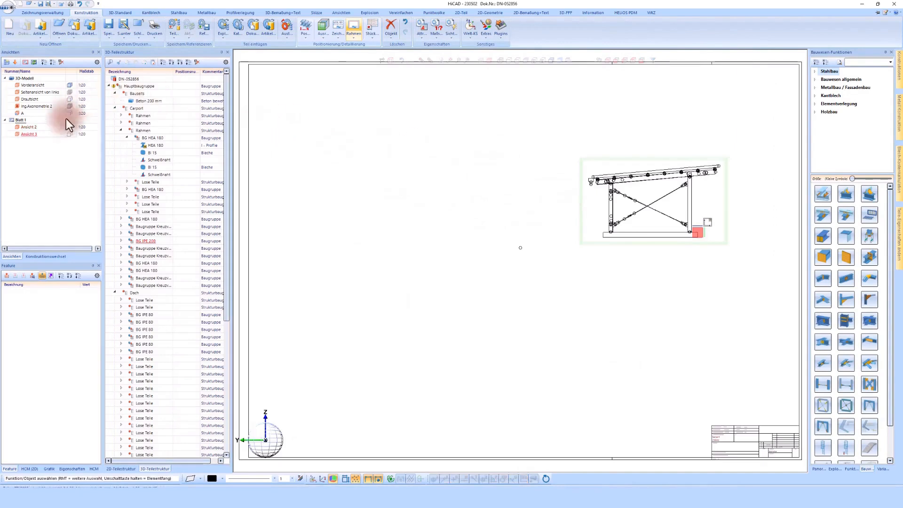
pyautogui.click(6, 62)
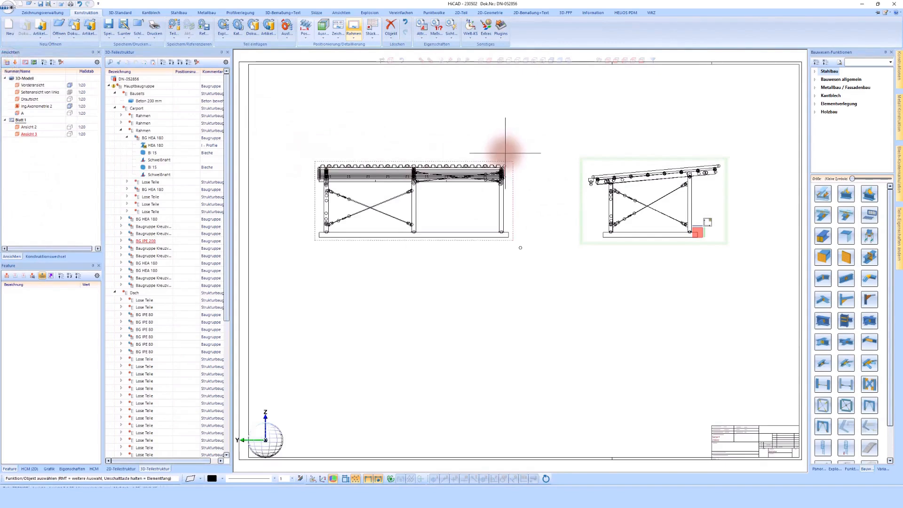
# - Create a section view from a horizontal section line through the front view's columns and place it below the front view
pyautogui.click(506, 152)
pyautogui.rightClick(550, 142)
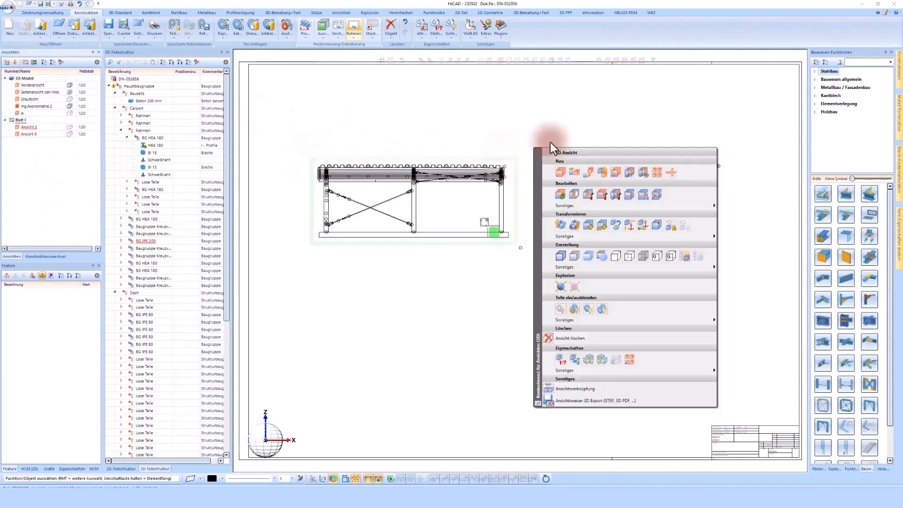
pyautogui.click(617, 175)
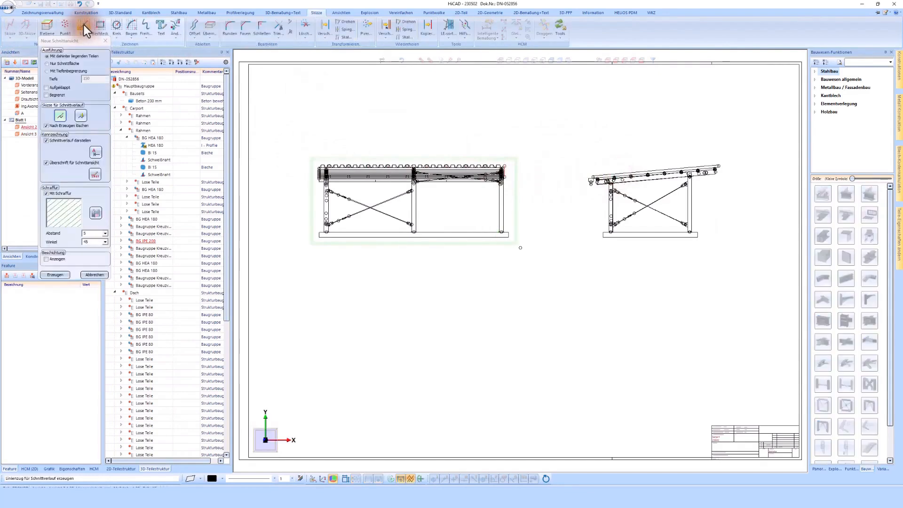
pyautogui.click(309, 208)
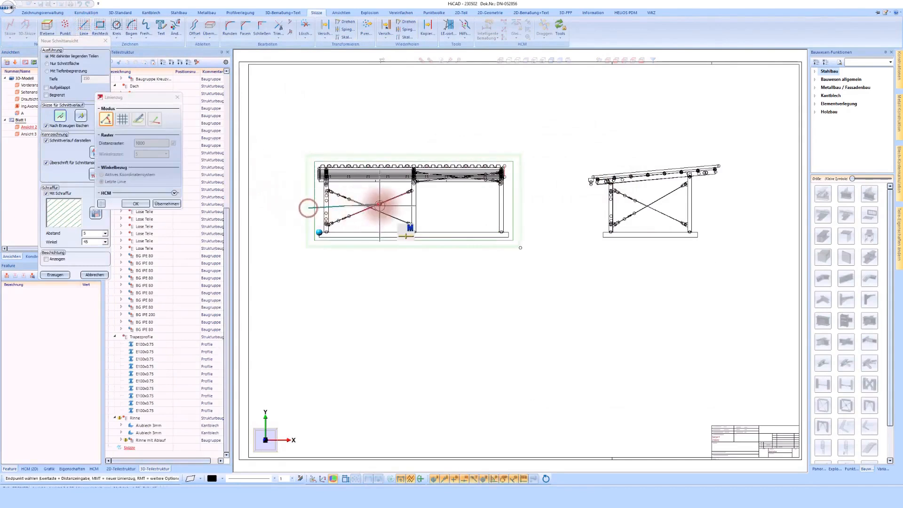
pyautogui.click(521, 208)
pyautogui.click(146, 204)
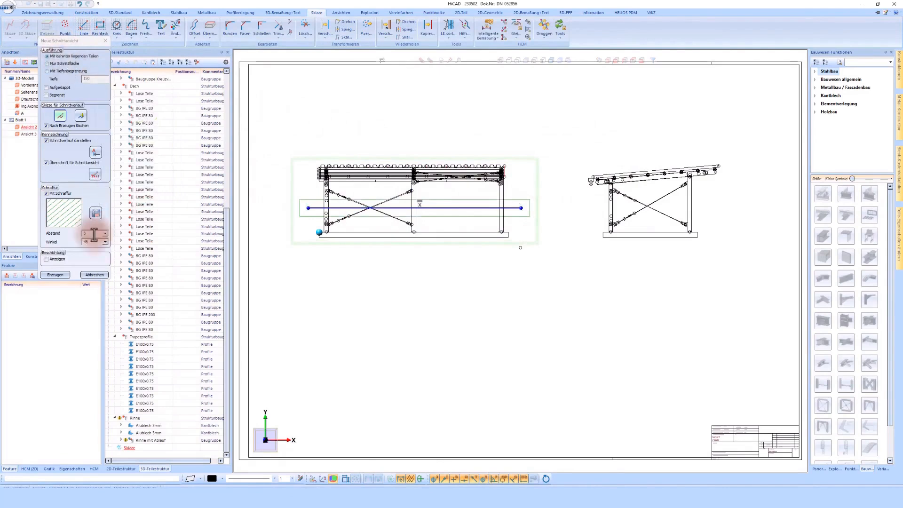
pyautogui.click(56, 275)
pyautogui.click(446, 282)
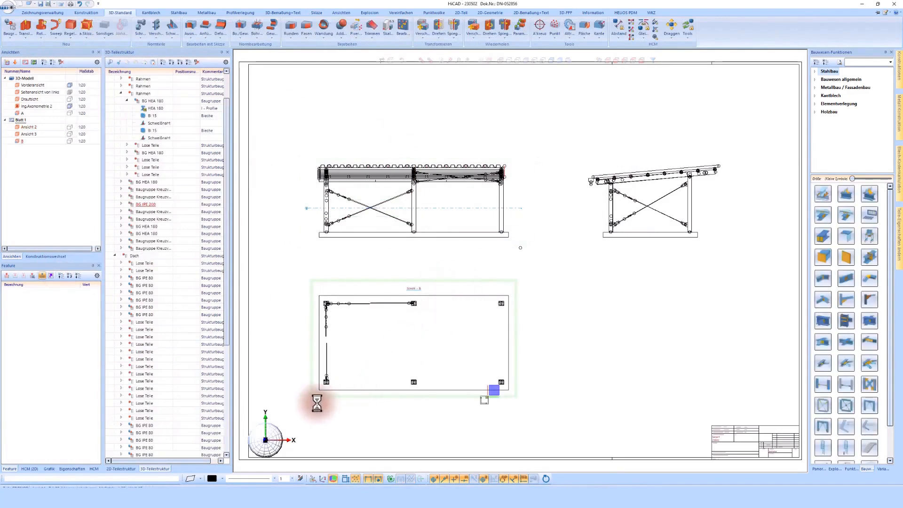
# - Start a horizontal chain dimension in Schnitt B from the slab's left edge to the lower-left column's centre, placed below the slab
pyautogui.scroll(1, 315, 401)
pyautogui.scroll(5, 316, 400)
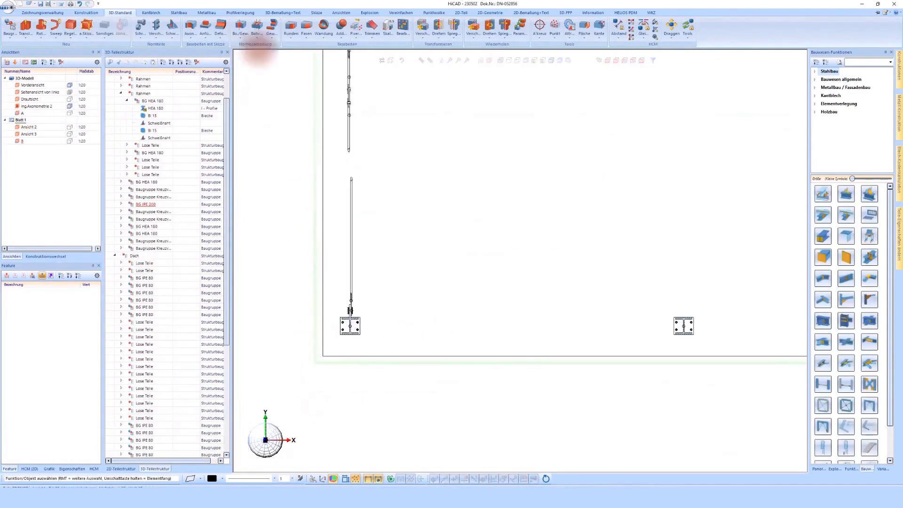
pyautogui.click(282, 11)
pyautogui.click(32, 27)
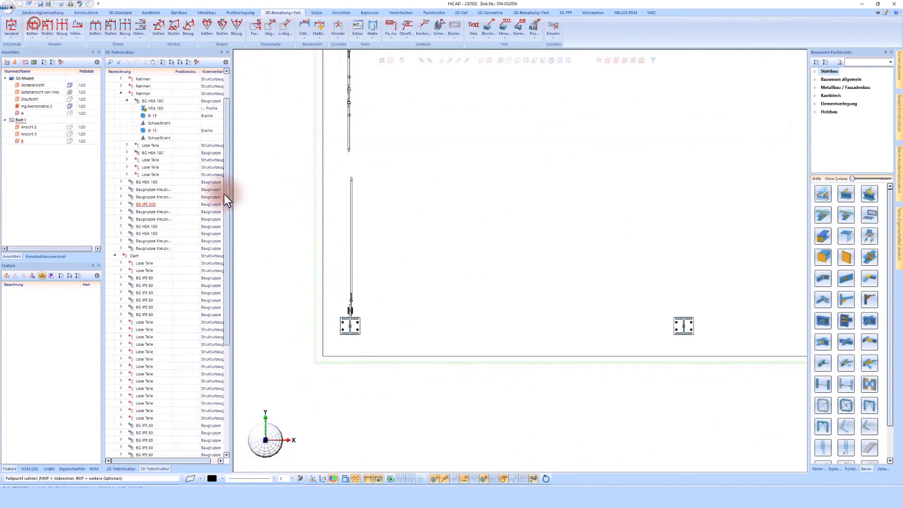
pyautogui.click(323, 317)
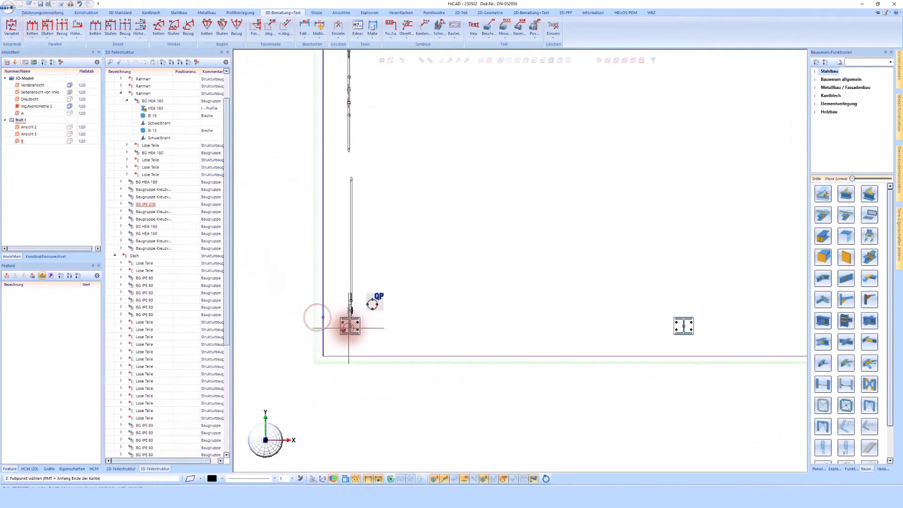
pyautogui.scroll(3, 350, 327)
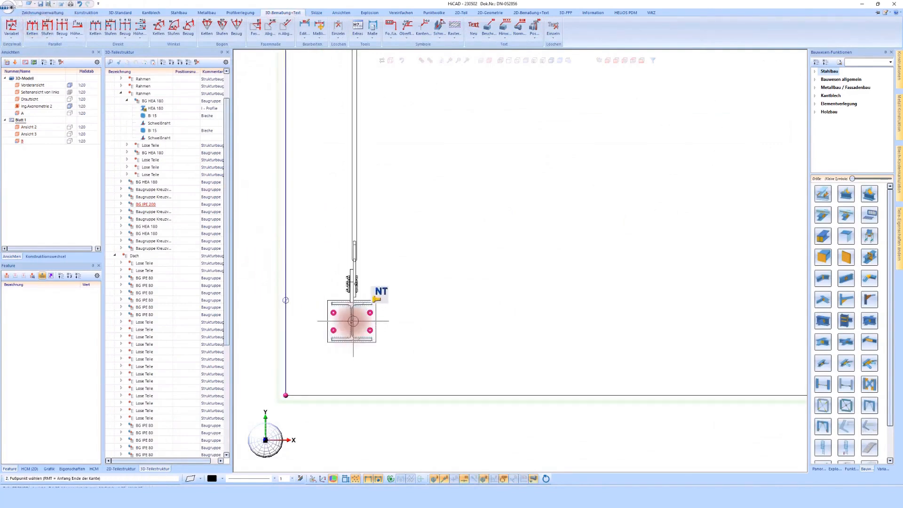
pyautogui.click(352, 321)
pyautogui.scroll(-3, 363, 305)
pyautogui.click(369, 361)
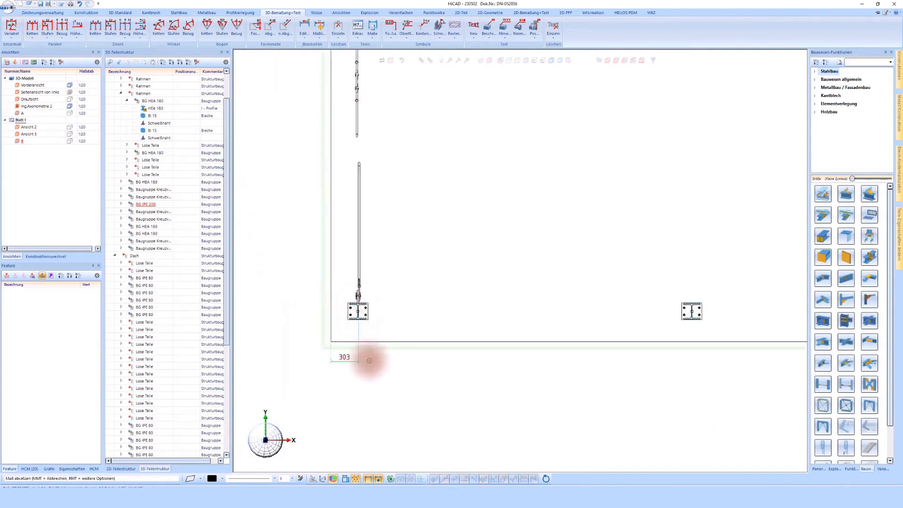
# - Extend the chain dimension to the middle and right columns of the lower row and the slab's right edge
pyautogui.click(691, 311)
pyautogui.scroll(-2, 313, 296)
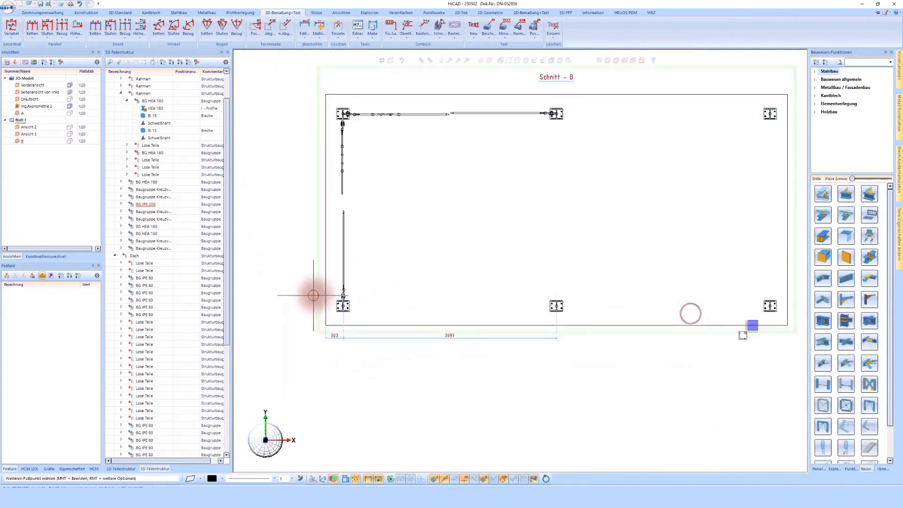
pyautogui.click(769, 306)
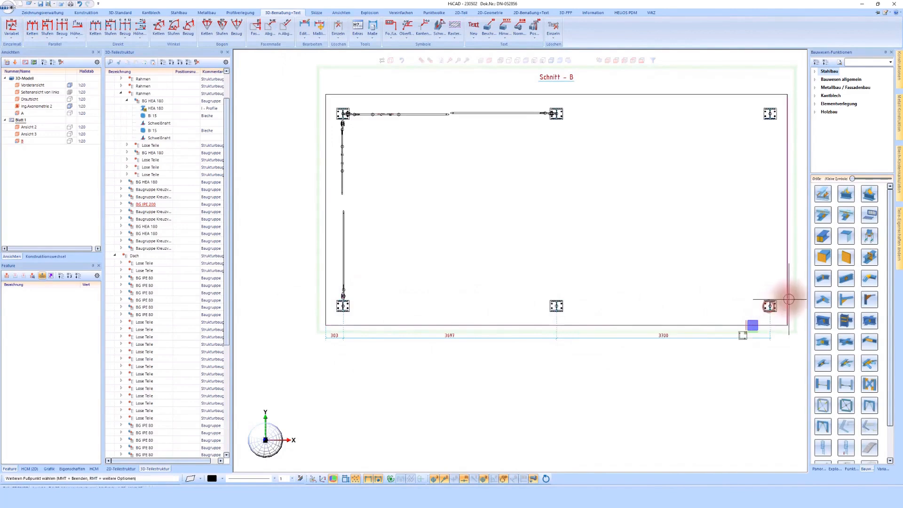
pyautogui.middleClick(790, 303)
# - Try to move the chain dimension's foot point at the lower-left column to the centre of its web
pyautogui.scroll(6, 379, 313)
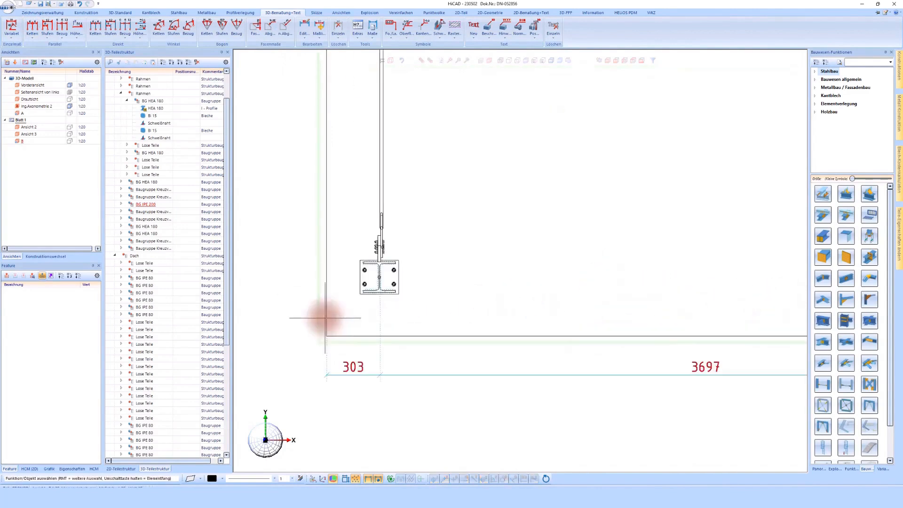
pyautogui.scroll(1, 374, 303)
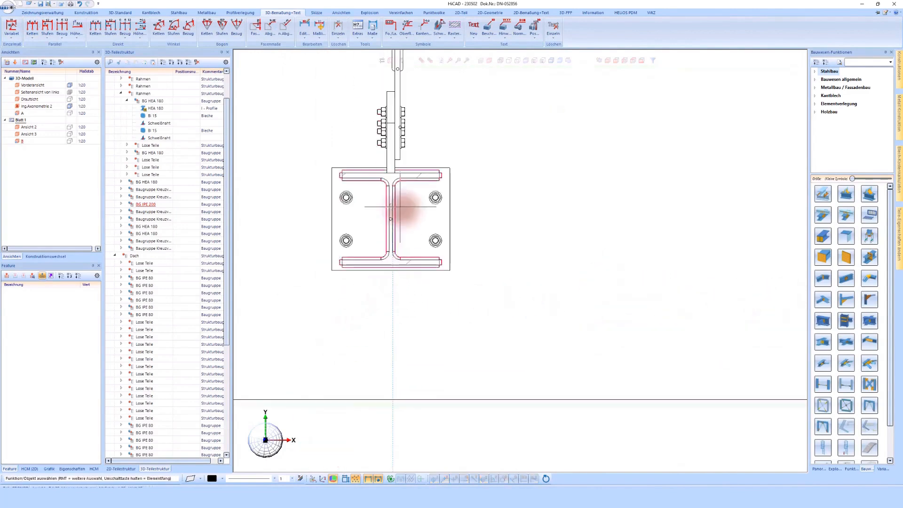
pyautogui.rightClick(393, 284)
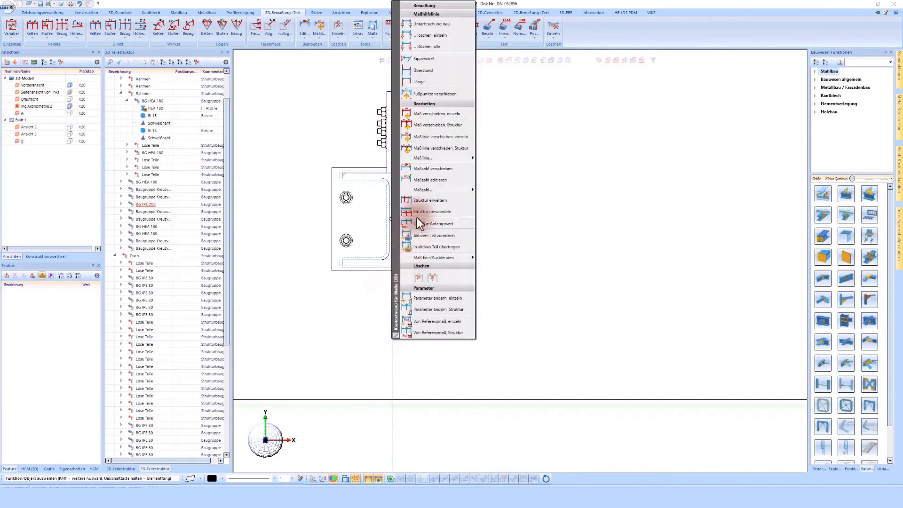
pyautogui.click(425, 94)
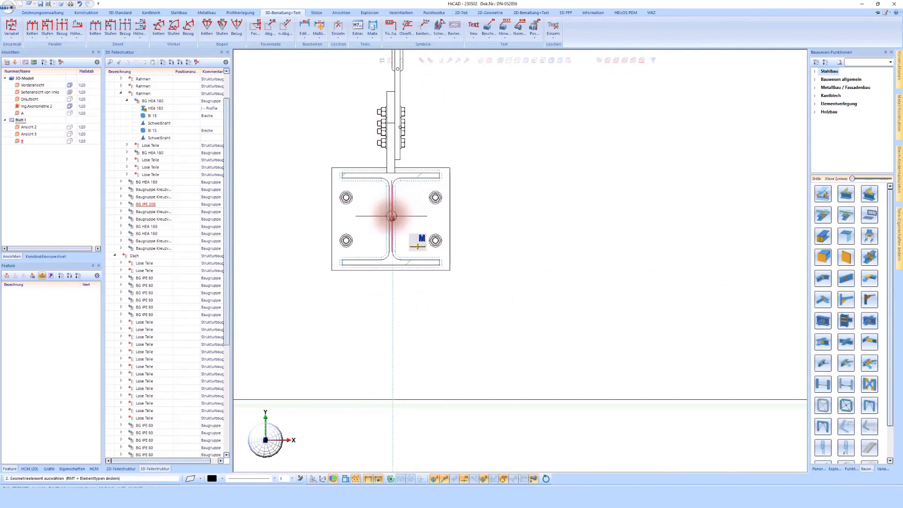
pyautogui.scroll(3, 392, 219)
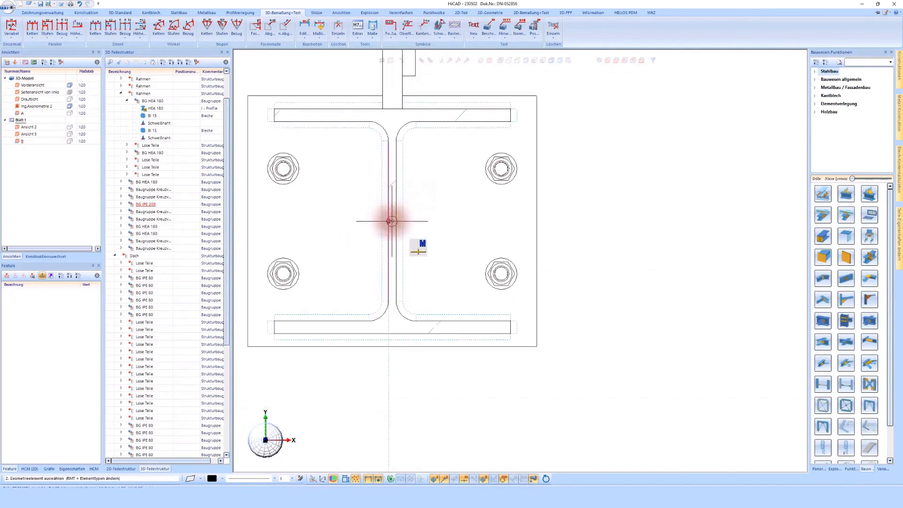
pyautogui.scroll(3, 392, 218)
pyautogui.scroll(3, 392, 218)
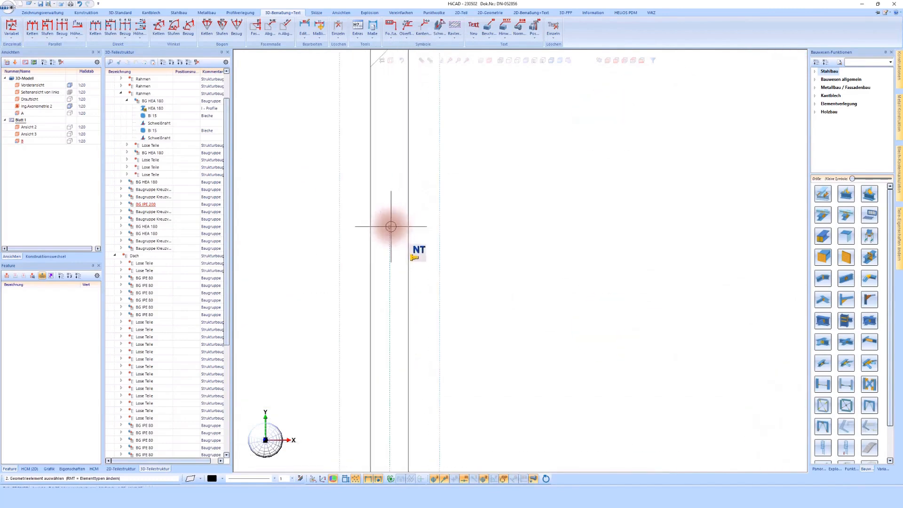
pyautogui.click(391, 226)
pyautogui.scroll(-6, 390, 224)
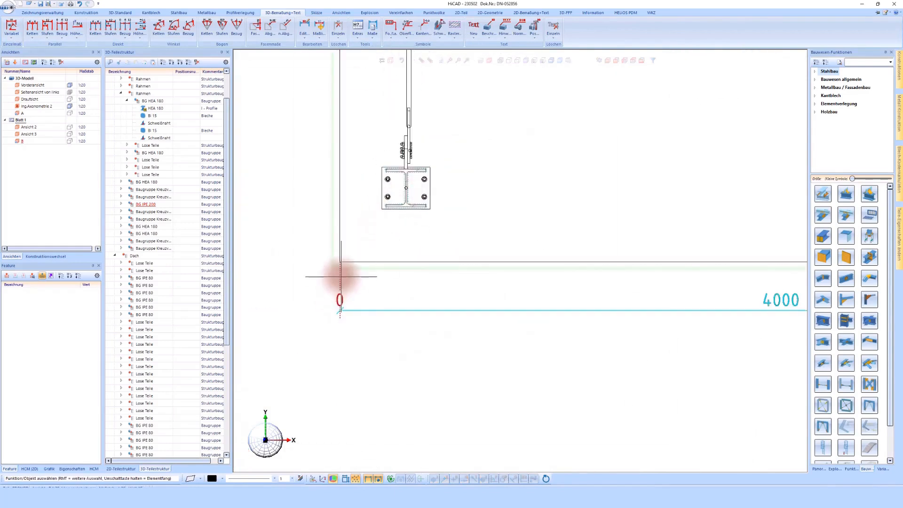
# - Relocate the misplaced foot point of the chain dimension from the slab edge to the lower-left column's web centre
pyautogui.rightClick(341, 277)
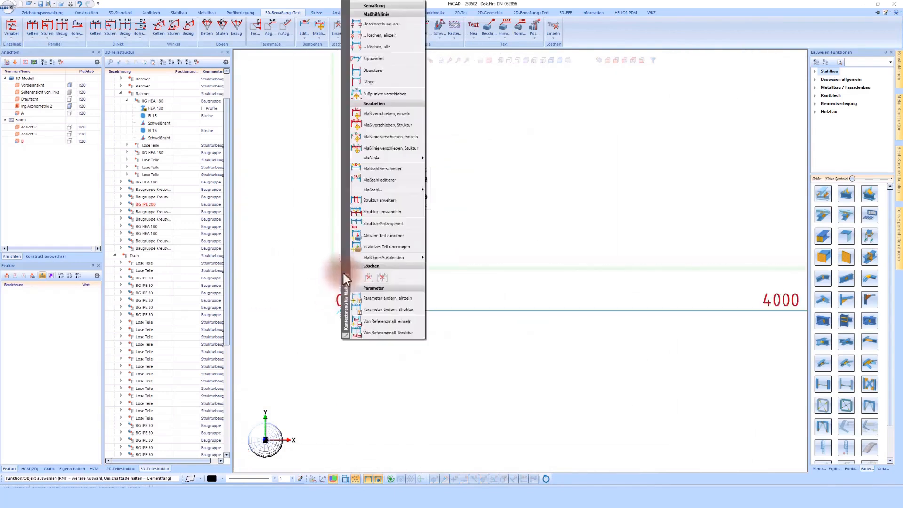
pyautogui.click(374, 93)
pyautogui.scroll(3, 406, 187)
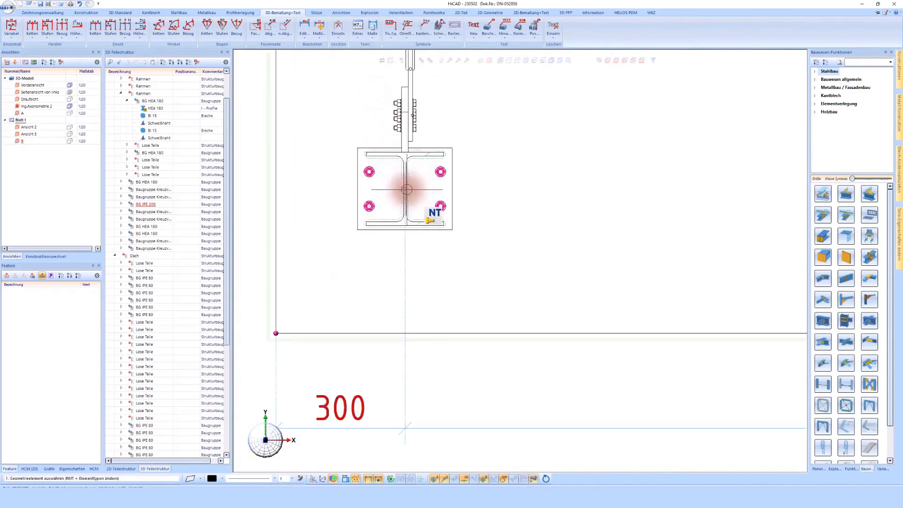
pyautogui.click(405, 226)
pyautogui.scroll(-6, 345, 271)
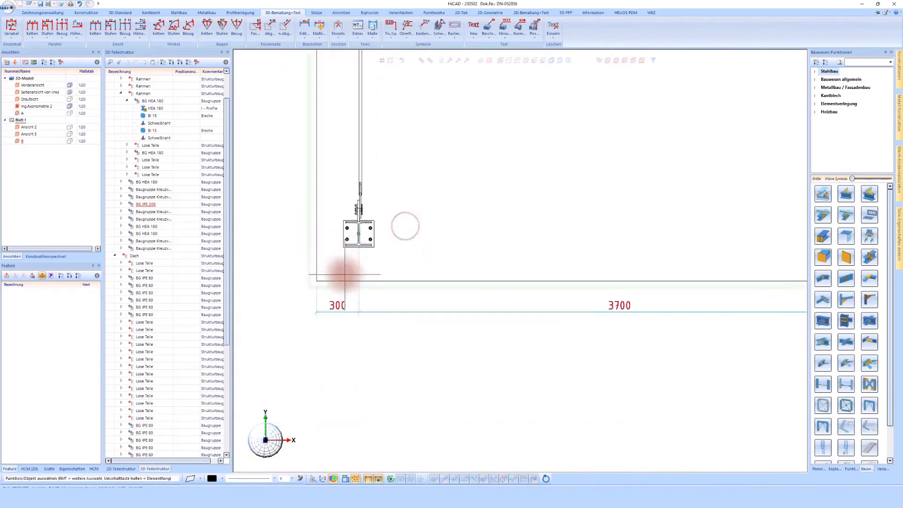
pyautogui.scroll(-1, 548, 218)
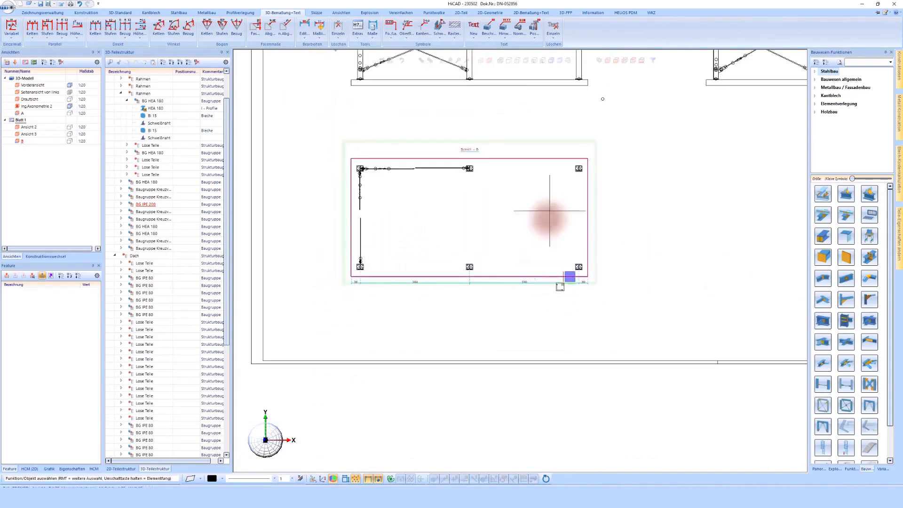
pyautogui.scroll(-1, 396, 126)
pyautogui.scroll(-1, 358, 268)
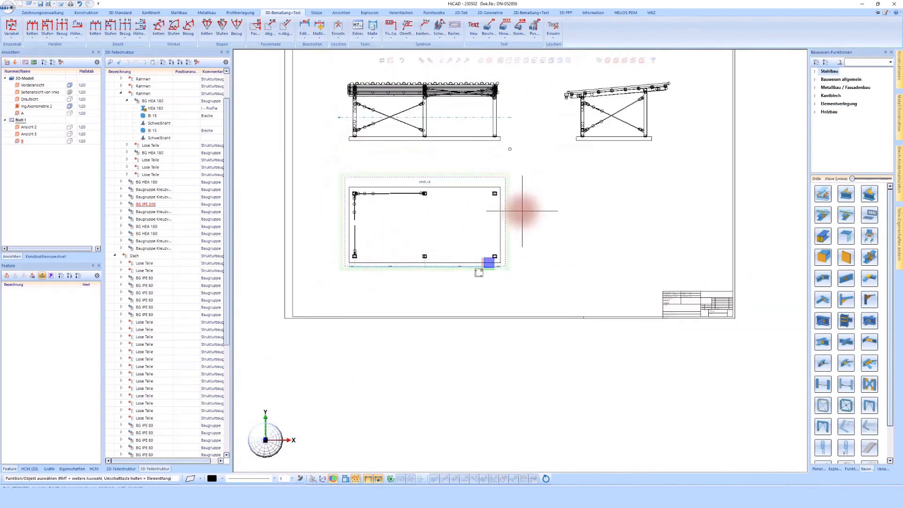
# - Start a sketch-based detail view in Schnitt B, bounded by a 300 × 300 mm rectangle around the upper-right column
pyautogui.scroll(1, 371, 174)
pyautogui.rightClick(351, 174)
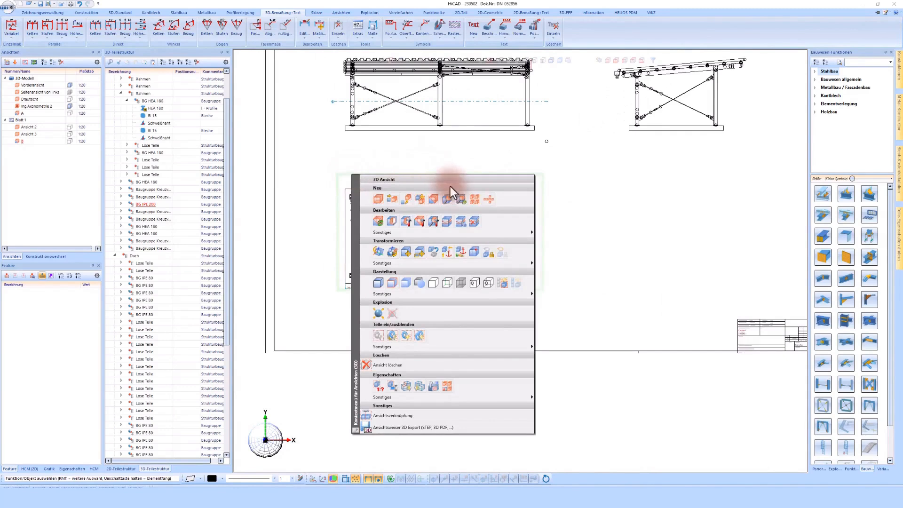
pyautogui.click(448, 200)
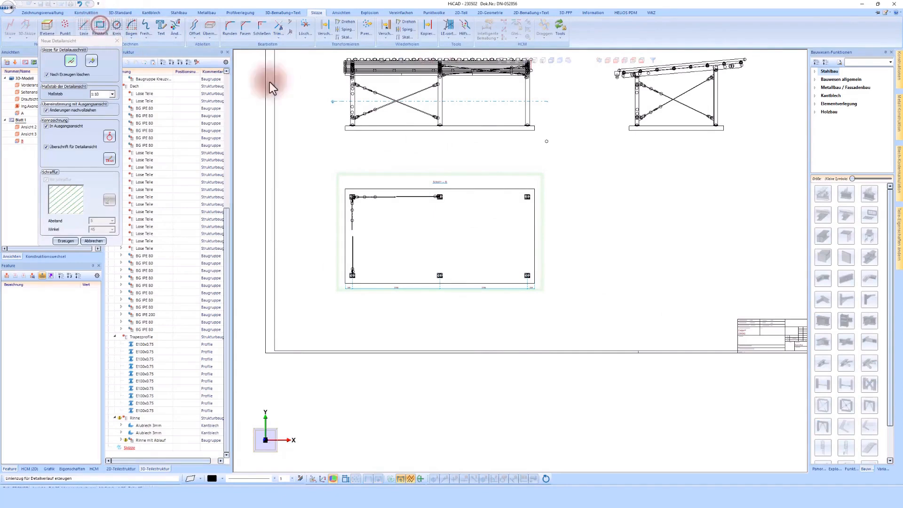
pyautogui.scroll(5, 533, 191)
pyautogui.scroll(2, 537, 216)
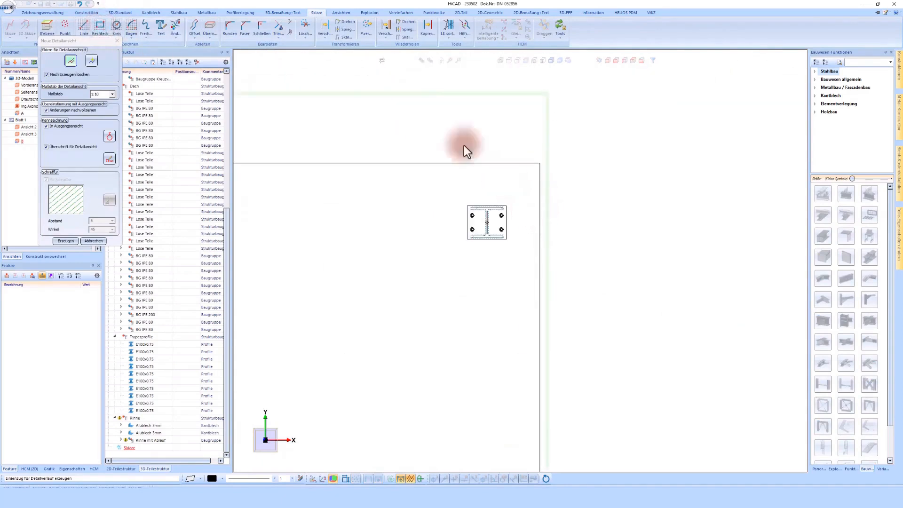
pyautogui.click(99, 26)
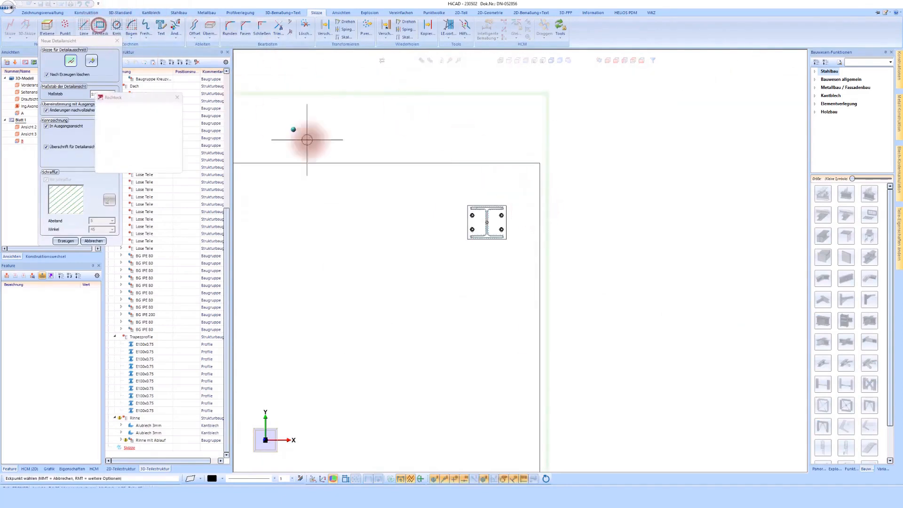
pyautogui.click(460, 252)
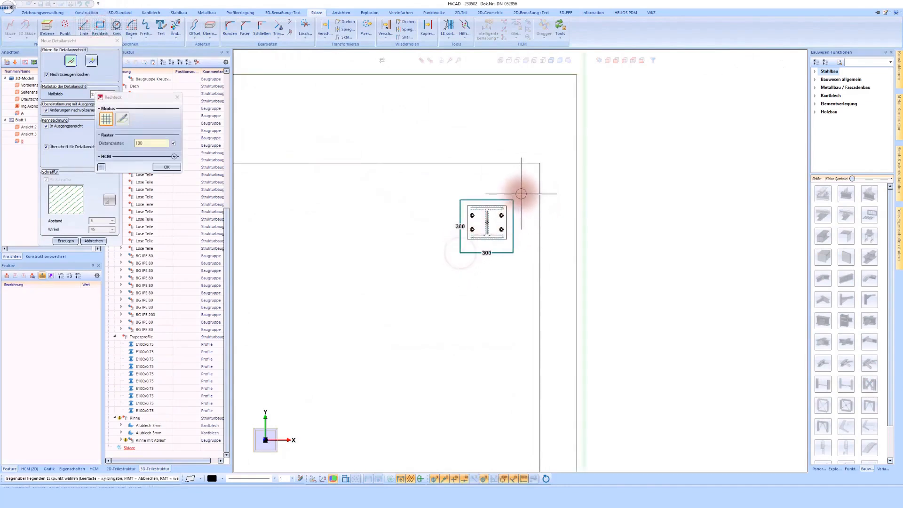
pyautogui.click(521, 192)
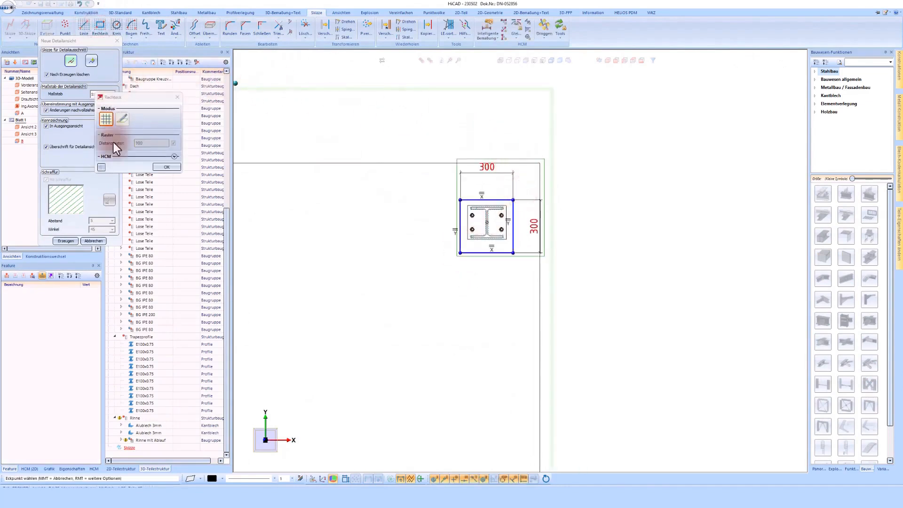
pyautogui.click(161, 169)
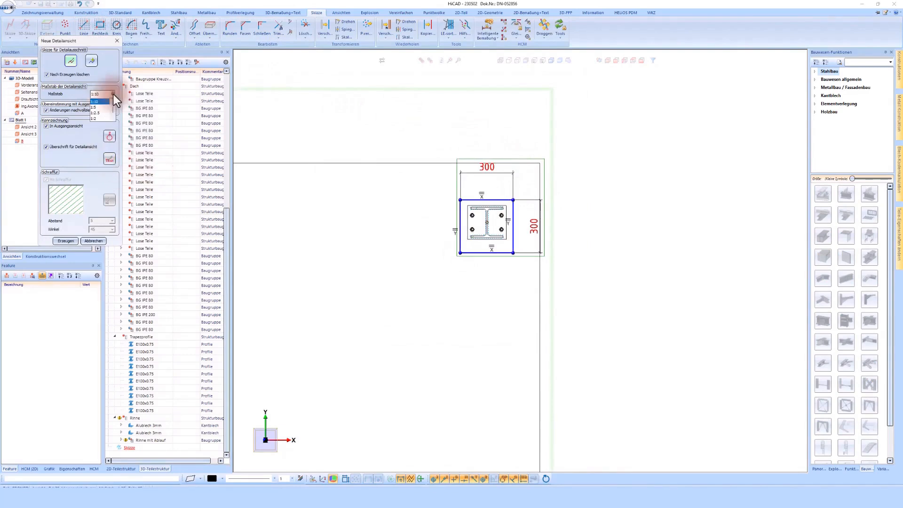
# - Set the column detail view's scale to 1:5 and place it on the sheet to the right of Schnitt B
pyautogui.click(96, 107)
pyautogui.click(66, 241)
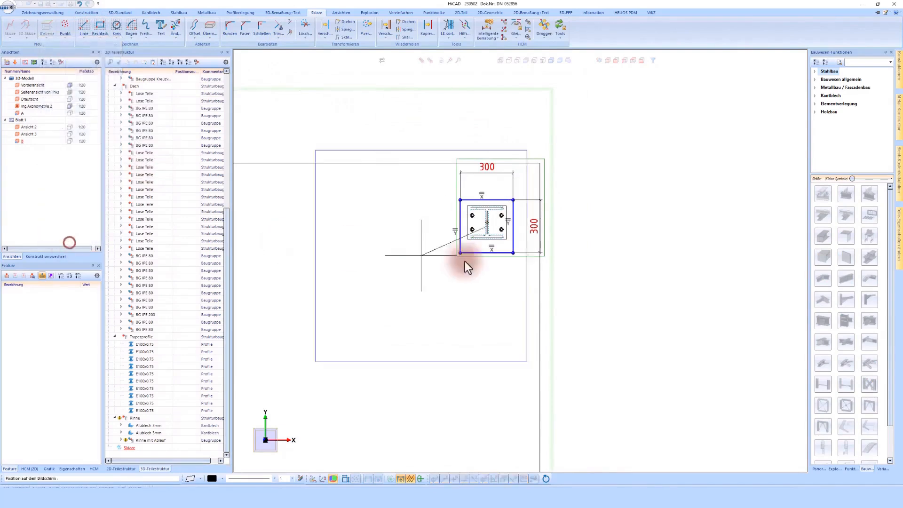
pyautogui.click(609, 270)
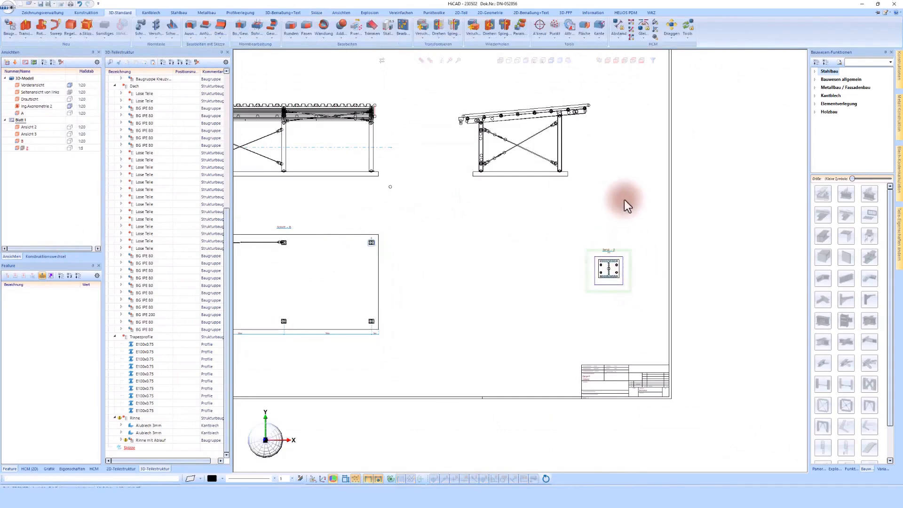
# - Start a box detail view in the side view, centred on the left column's beam connection and about 946 mm per side
pyautogui.click(508, 101)
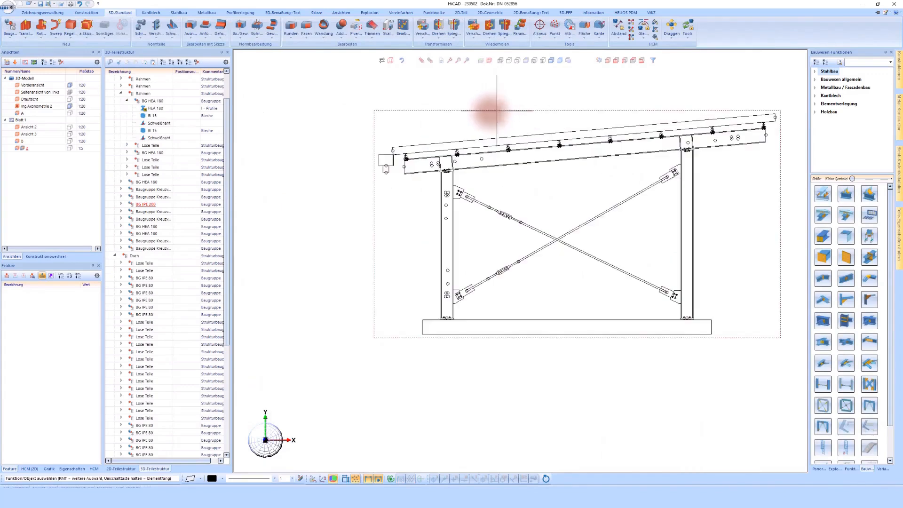
pyautogui.rightClick(465, 113)
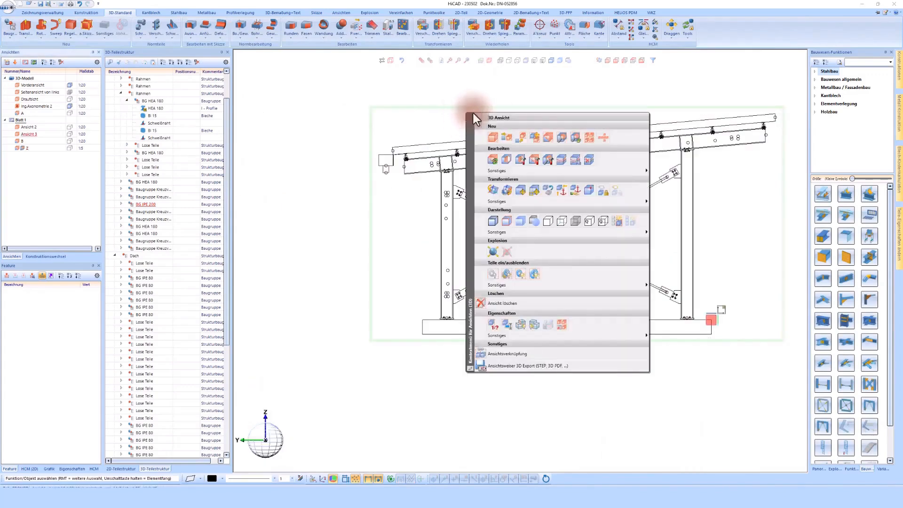
pyautogui.click(577, 139)
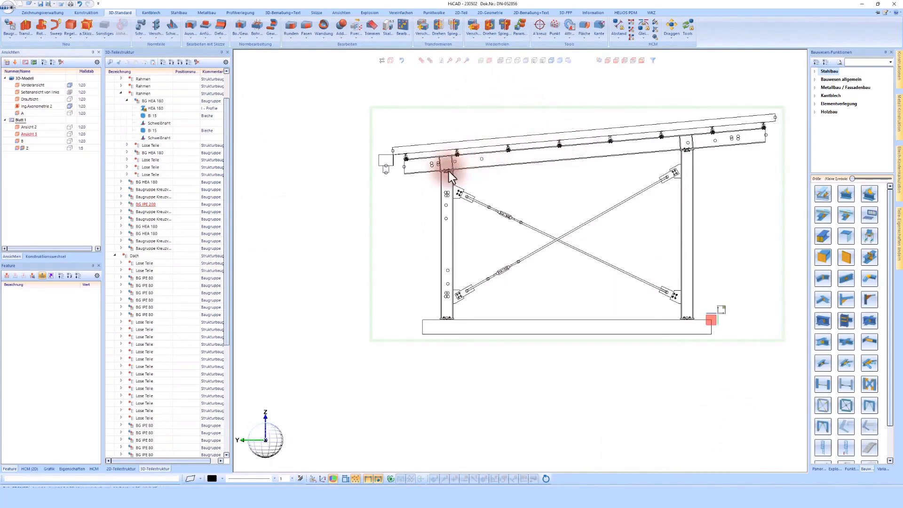
pyautogui.scroll(5, 447, 171)
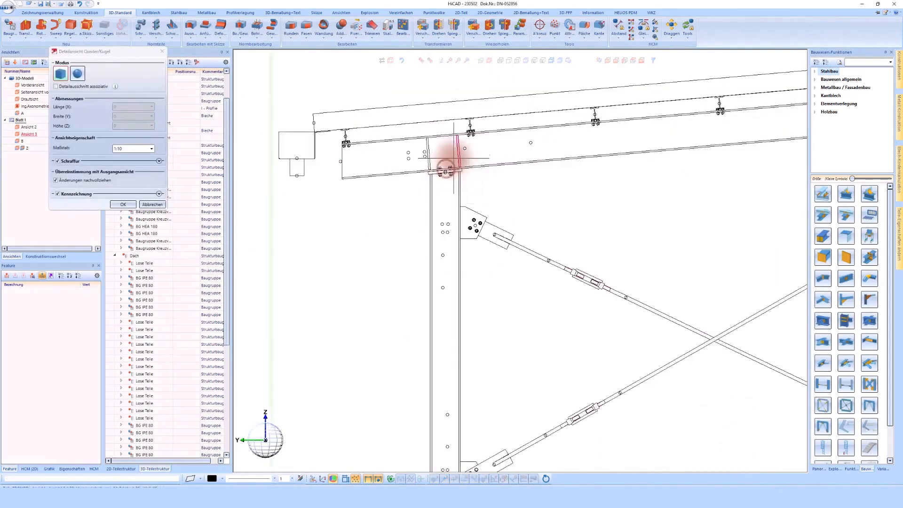
pyautogui.click(446, 171)
pyautogui.click(446, 89)
# - Set the connection detail's scale to 1:5 and place it between Schnitt B and the column detail
pyautogui.click(151, 148)
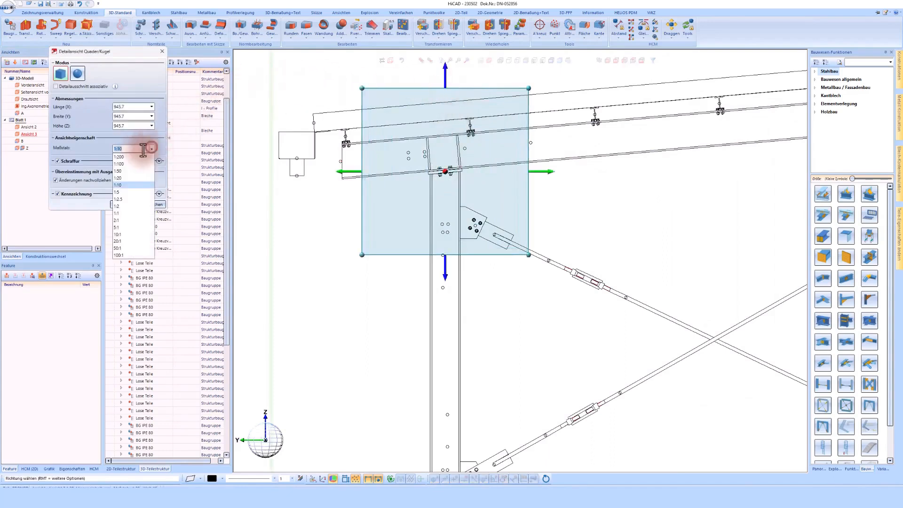
pyautogui.click(124, 191)
pyautogui.click(126, 207)
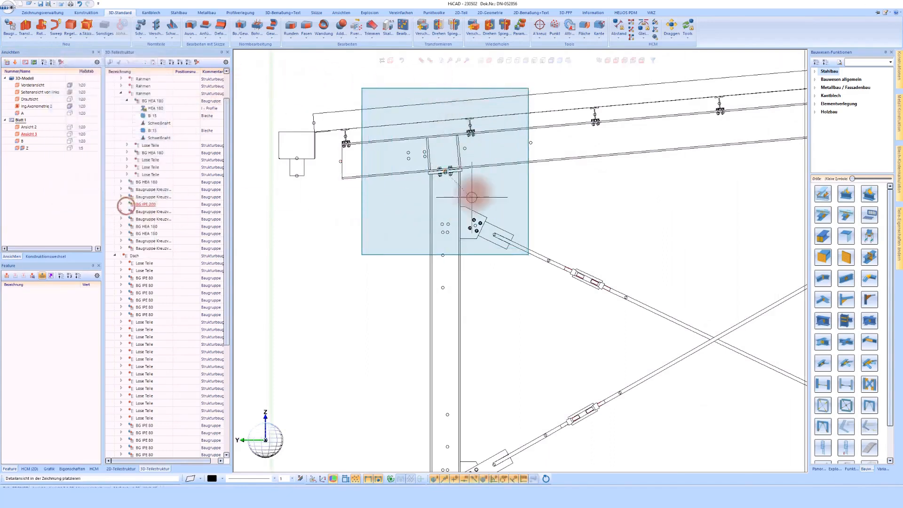
pyautogui.scroll(-2, 496, 132)
pyautogui.click(512, 282)
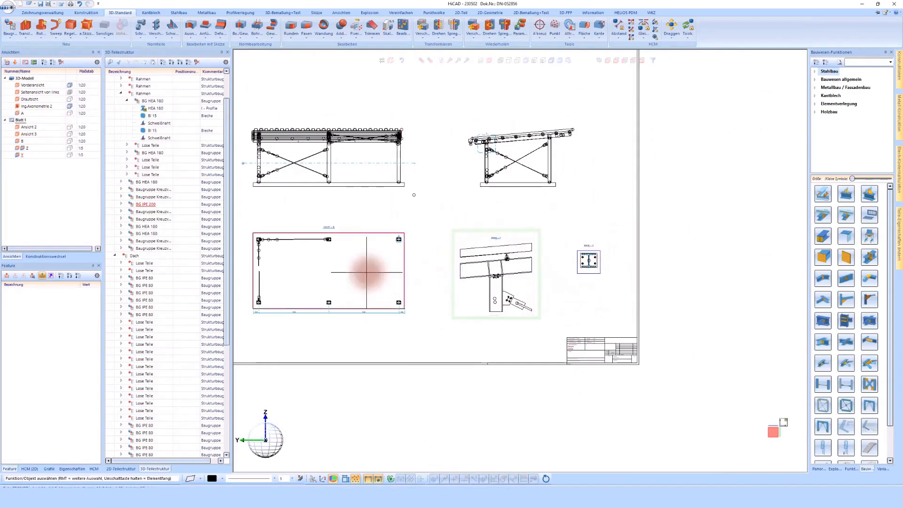
# - Move the front view together with the other sheet views up and slightly to the left
pyautogui.scroll(-1, 494, 221)
pyautogui.click(381, 139)
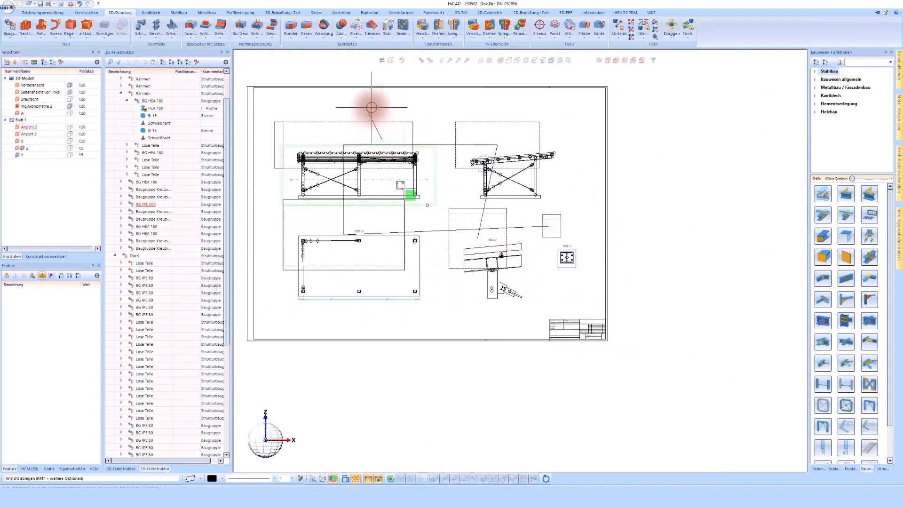
pyautogui.click(369, 108)
# - Display Detail Y shaded with edges and rotate it to a three-dimensional orientation showing the beam connection from an angle
pyautogui.scroll(1, 520, 221)
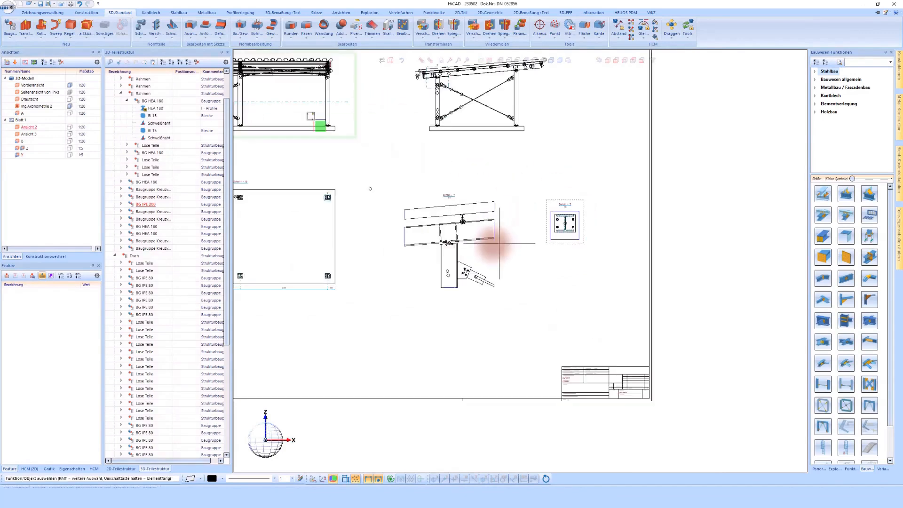
pyautogui.click(476, 193)
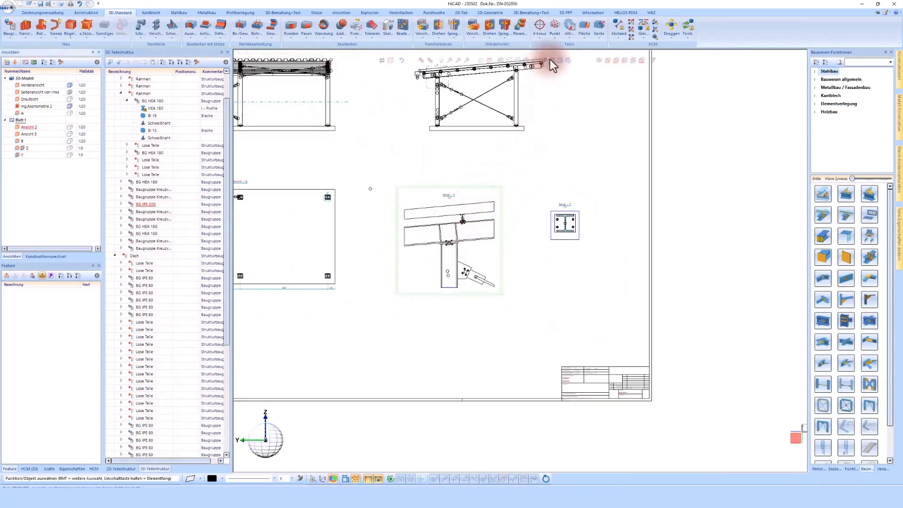
pyautogui.scroll(2, 458, 235)
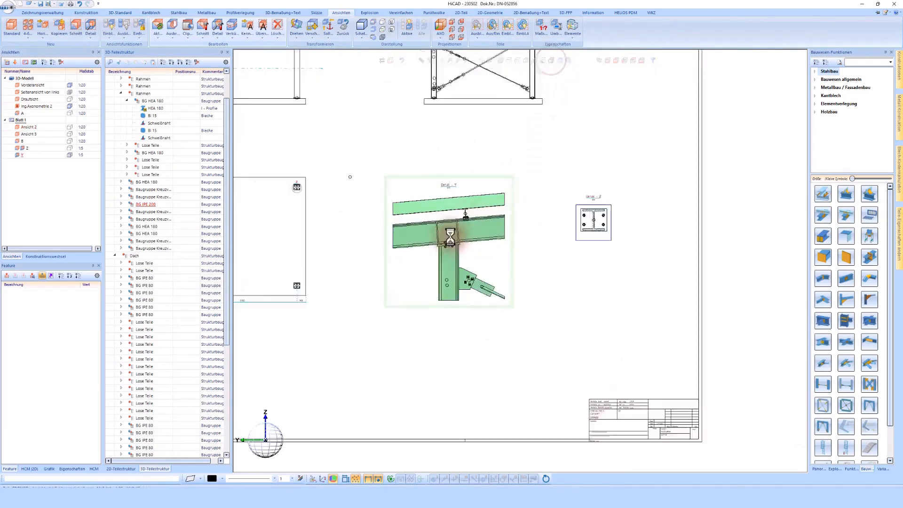
pyautogui.moveTo(465, 237); pyautogui.dragTo(468, 237, button='middle')
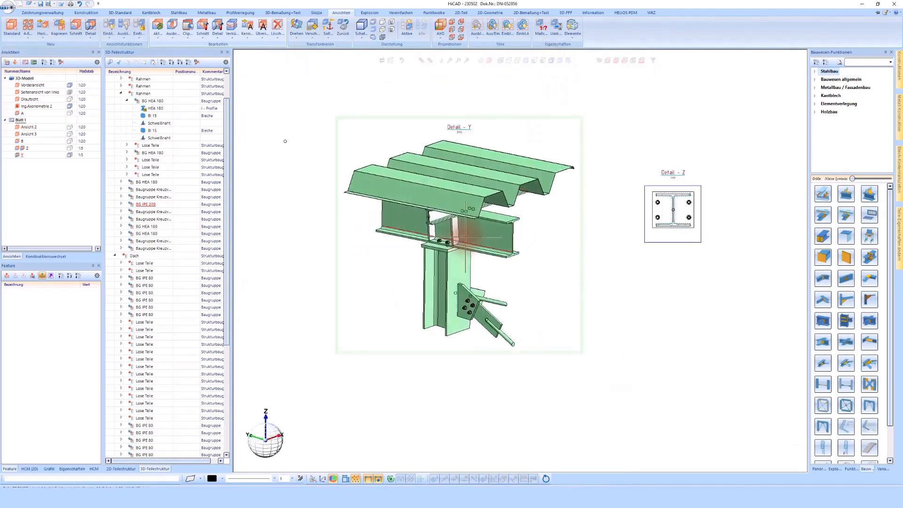
# - Make the Trapezprofile assembly transparent in Detail Y
pyautogui.click(412, 184)
pyautogui.rightClick(414, 187)
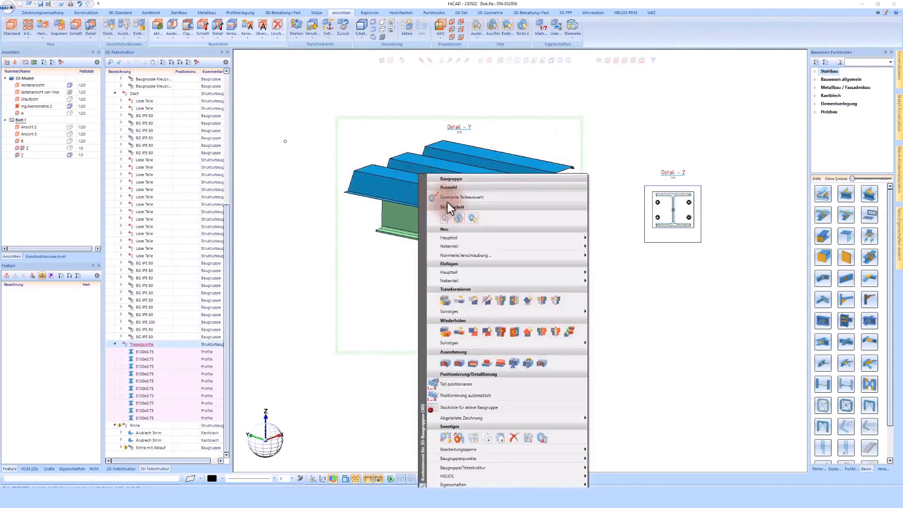
pyautogui.click(470, 484)
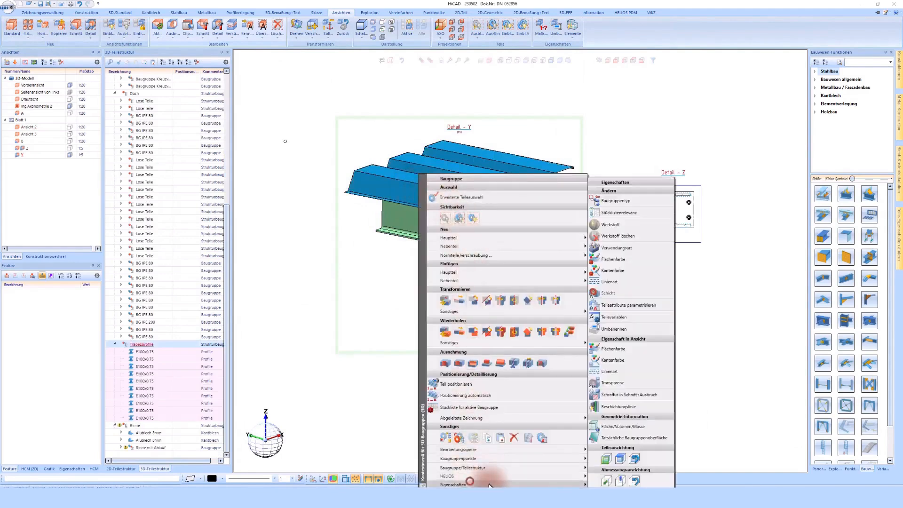
pyautogui.click(611, 383)
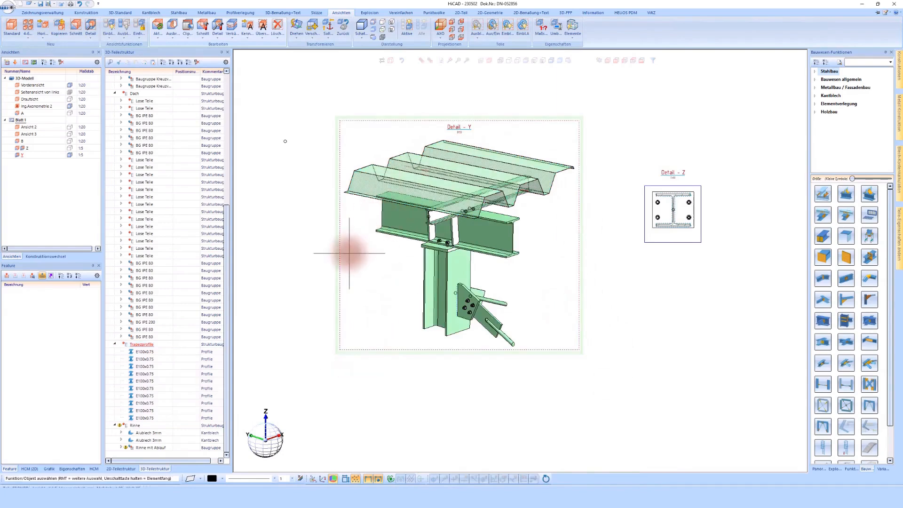
# - Display Detail Z as an unshaded line view and rotate it to a three-dimensional orientation showing the column on its base
pyautogui.click(707, 160)
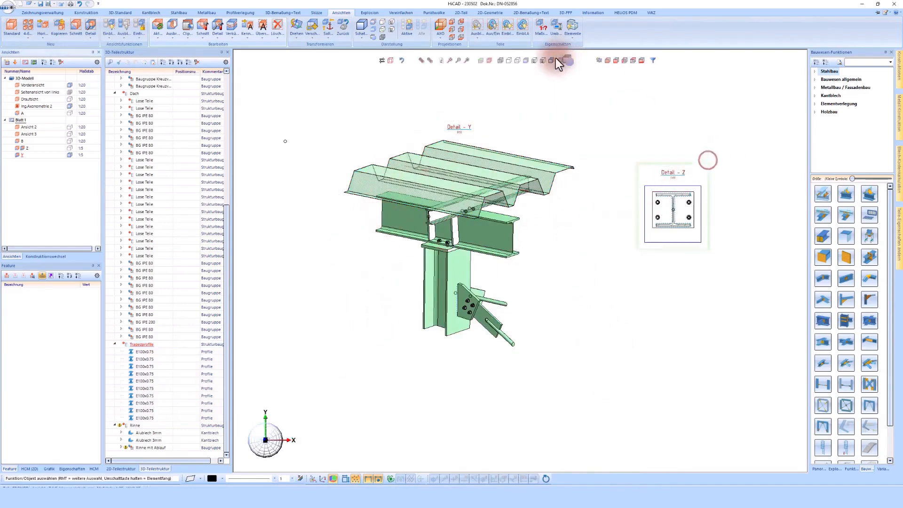
pyautogui.click(551, 60)
pyautogui.click(688, 200)
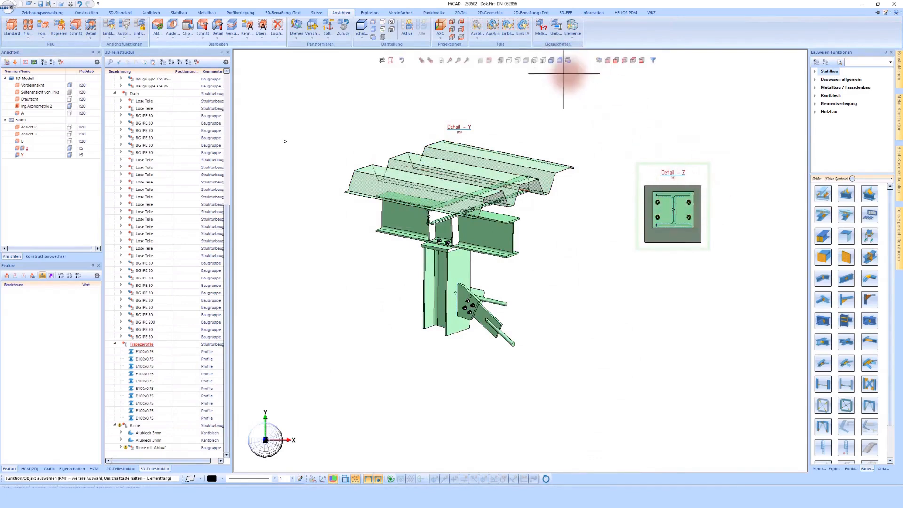
pyautogui.click(509, 61)
pyautogui.click(679, 212)
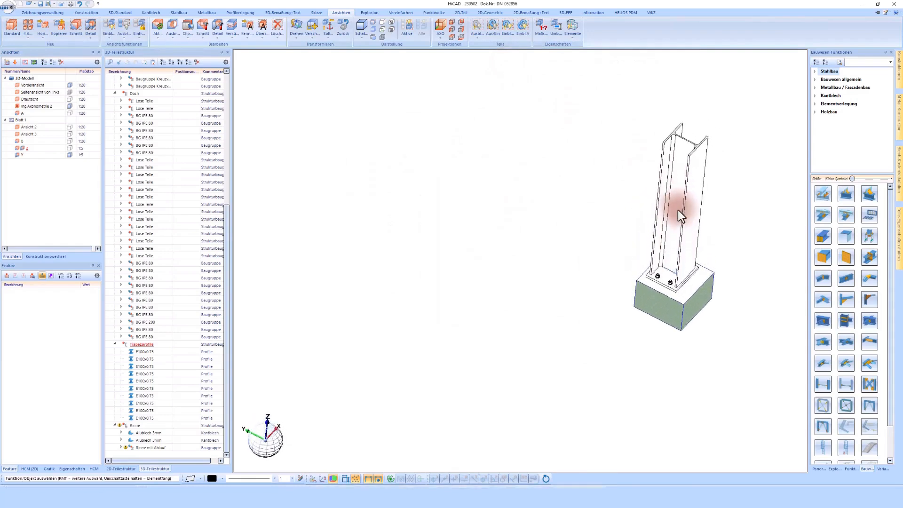
# - Reposition the heading of Detail Z above the top of the rotated column
pyautogui.click(574, 30)
pyautogui.click(199, 212)
pyautogui.click(196, 225)
pyautogui.click(178, 323)
pyautogui.click(679, 111)
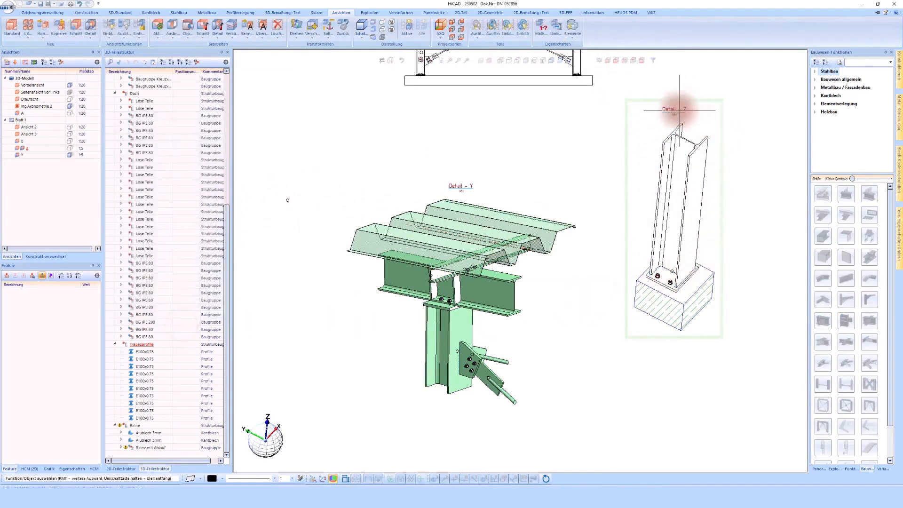
# - Switch to HELIOS Desktop and set the construction document's Benennung to "Ansicht und Detail" and its Bauteil to "Carport"
pyautogui.scroll(-3, 677, 256)
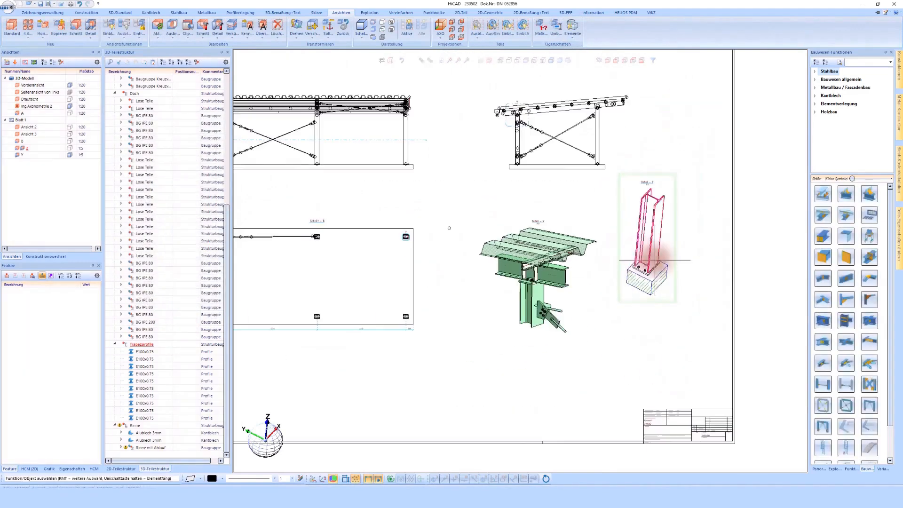
pyautogui.scroll(2, 705, 420)
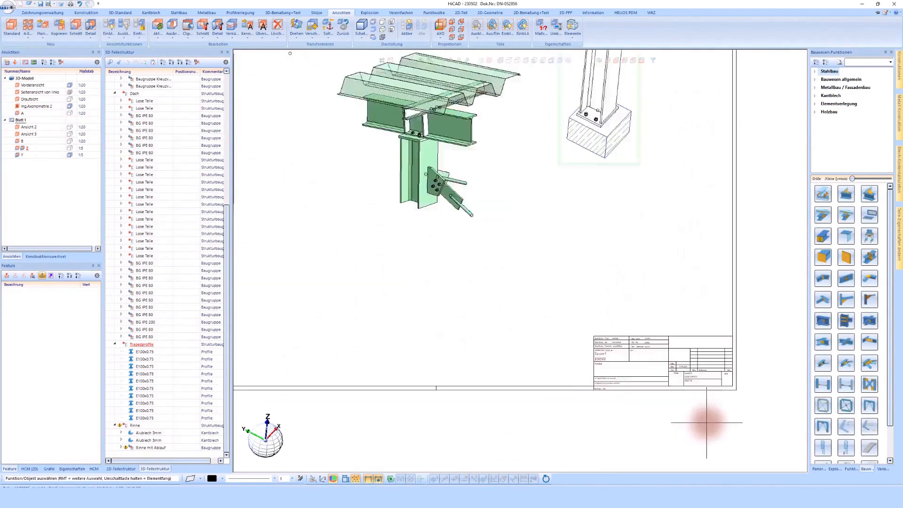
pyautogui.scroll(2, 707, 422)
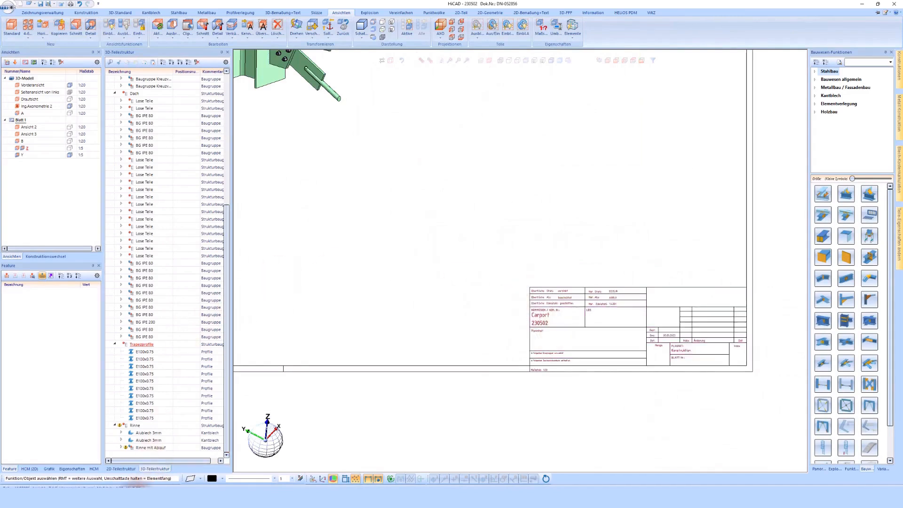
pyautogui.click(159, 438)
pyautogui.click(307, 101)
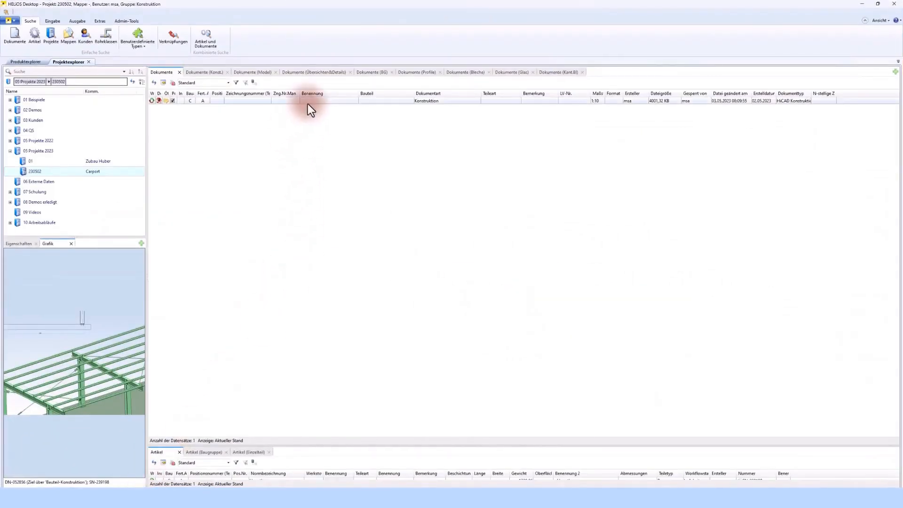
pyautogui.click(308, 102)
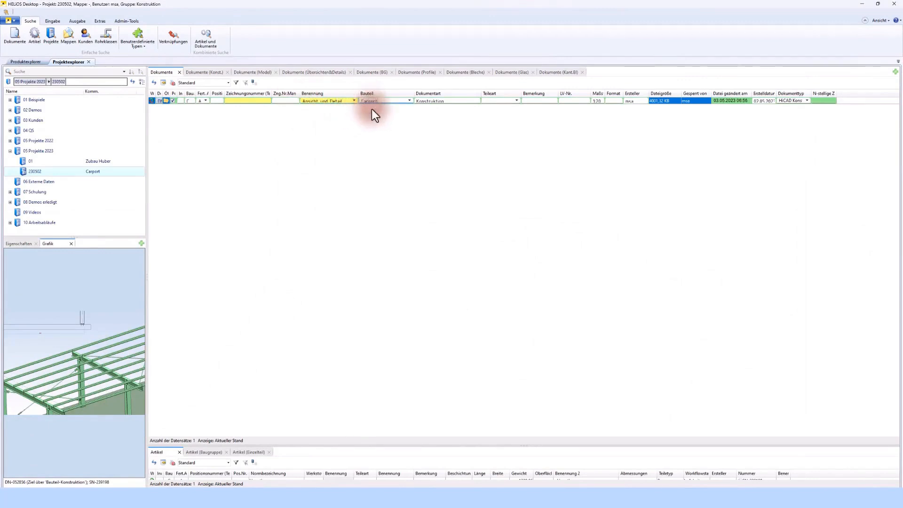
pyautogui.click(502, 130)
pyautogui.click(466, 101)
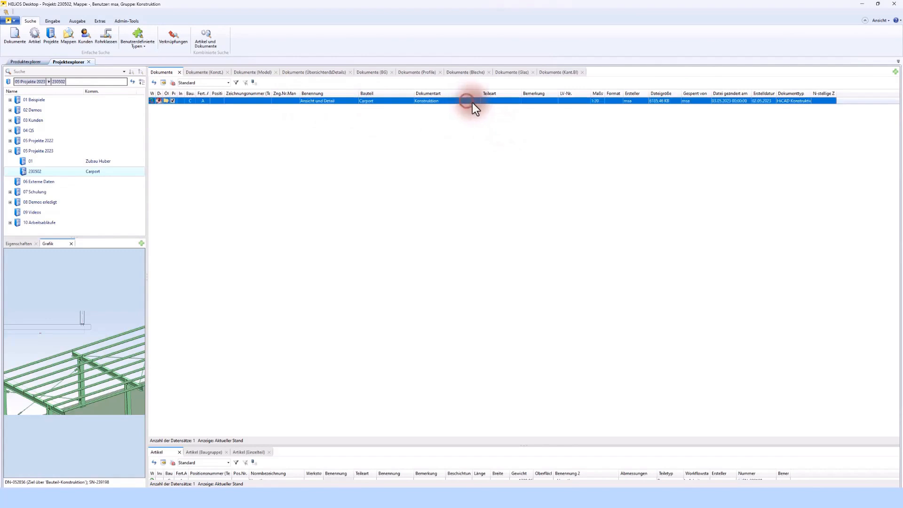
pyautogui.click(478, 136)
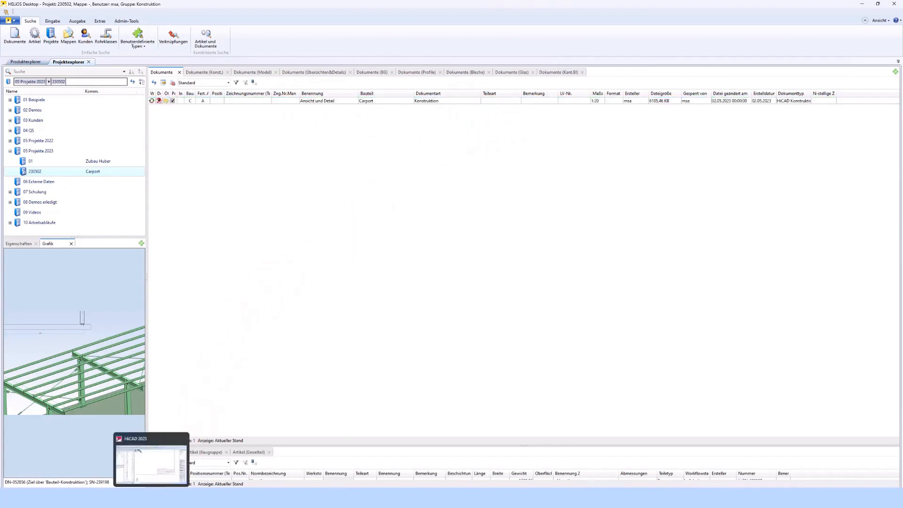
# - Switch back to HiCAD and update the sheet's title block with the HELIOS document data
pyautogui.click(162, 461)
pyautogui.click(633, 12)
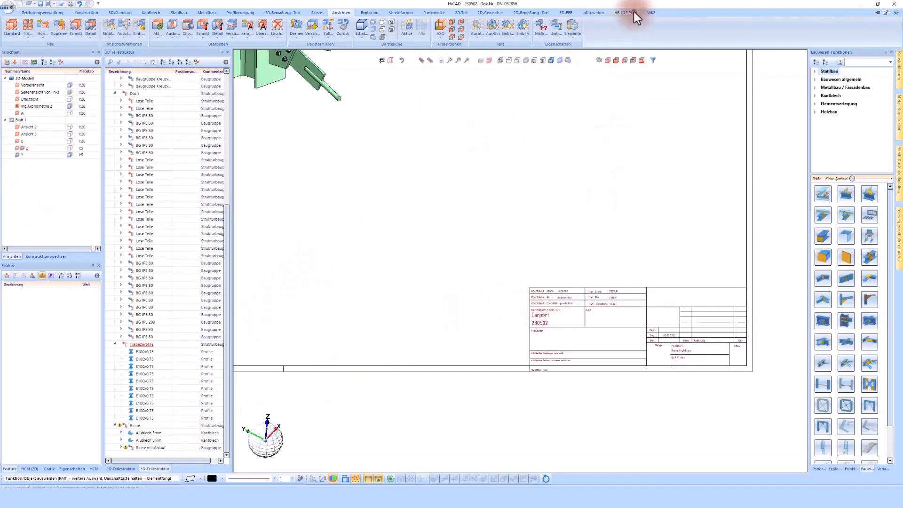
pyautogui.click(220, 27)
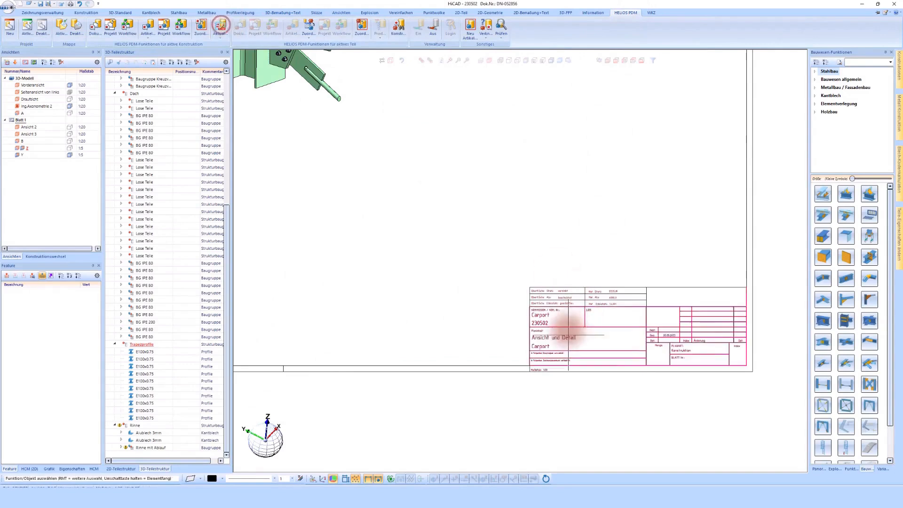
pyautogui.scroll(-5, 686, 324)
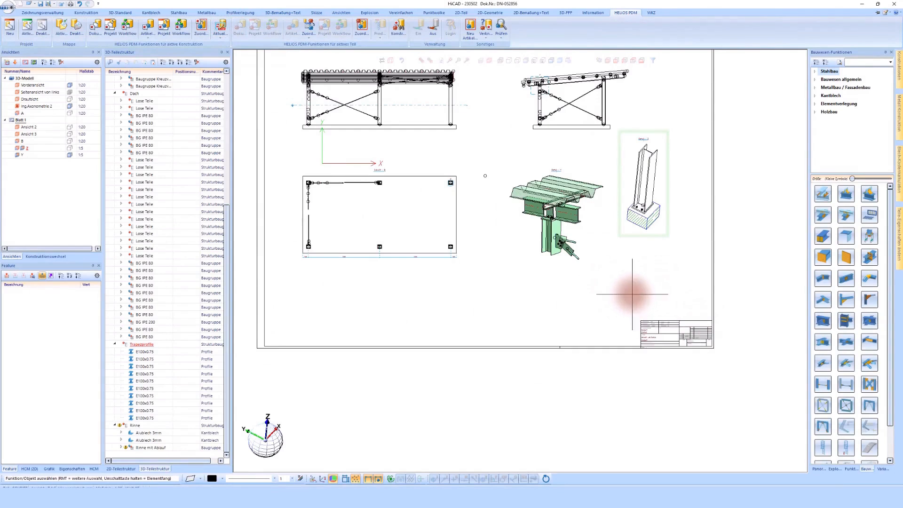
pyautogui.press('Home')
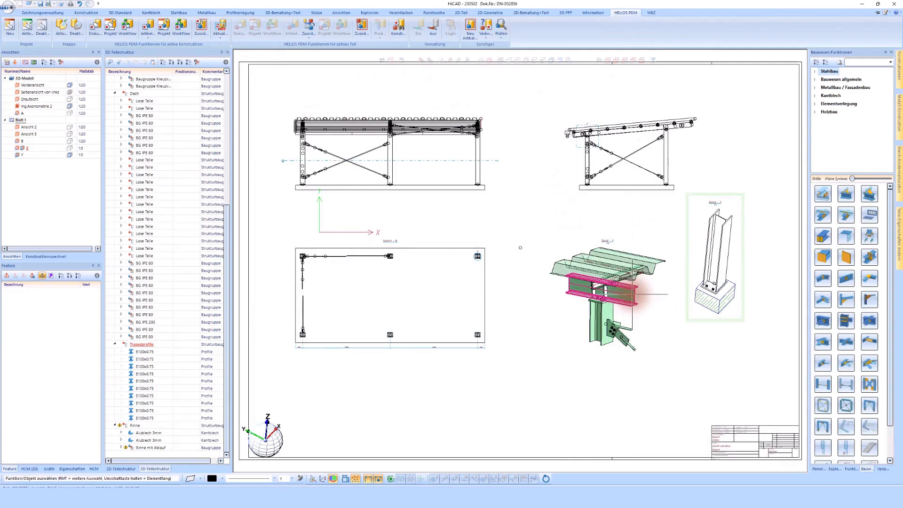
# - Open the positioning options for all parts and load the favourite "Stahlbau + Positionstext"
pyautogui.scroll(9, 178, 182)
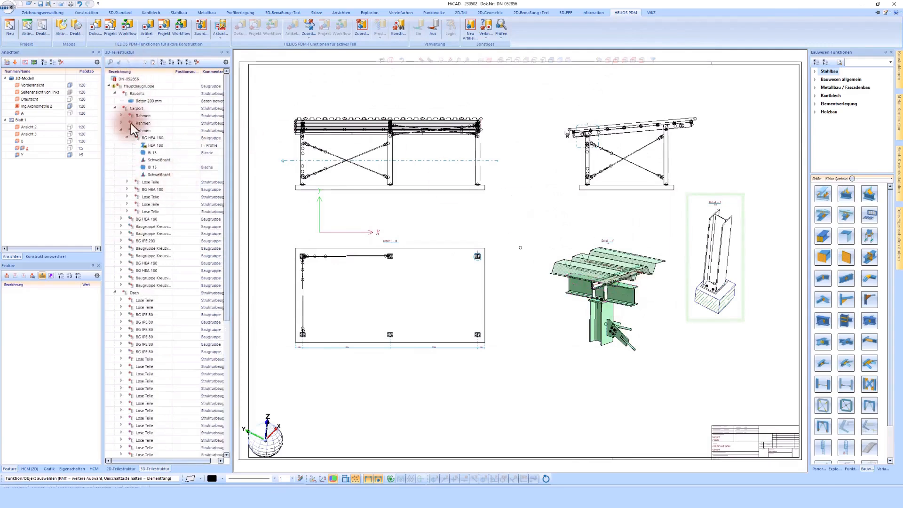
pyautogui.click(86, 12)
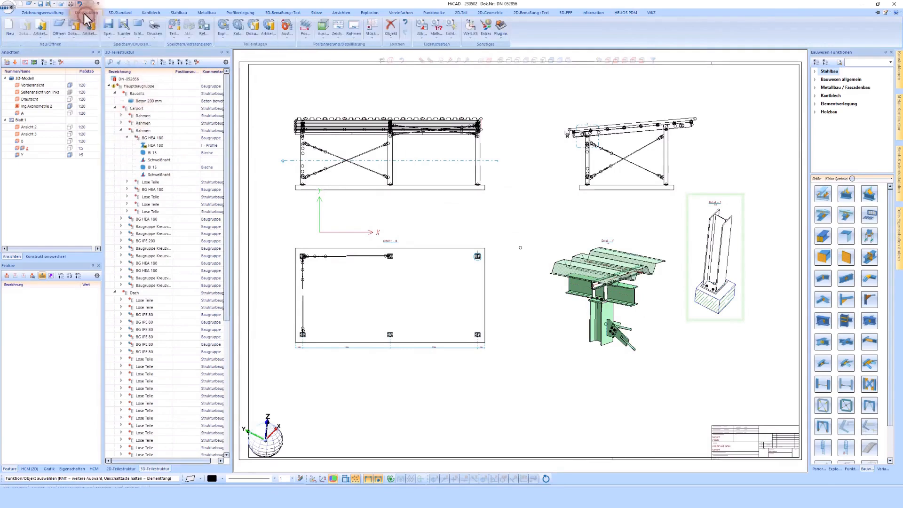
pyautogui.click(306, 34)
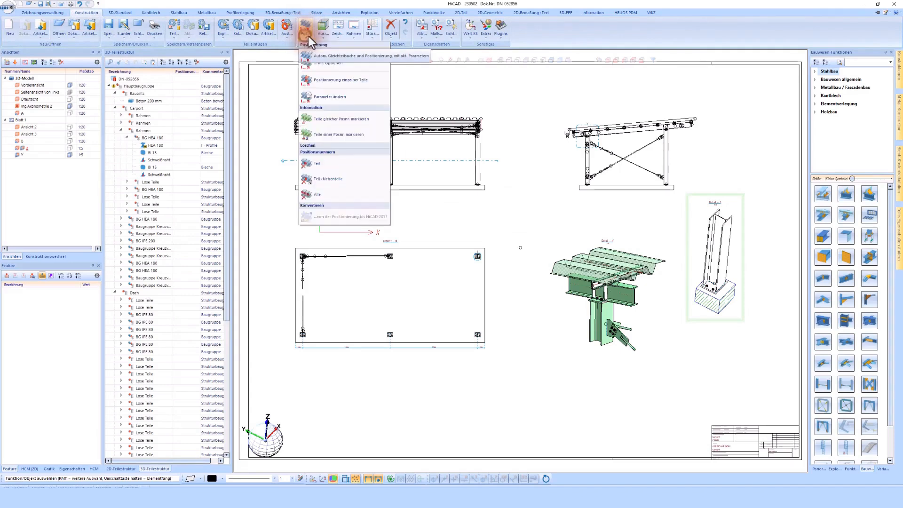
pyautogui.click(322, 63)
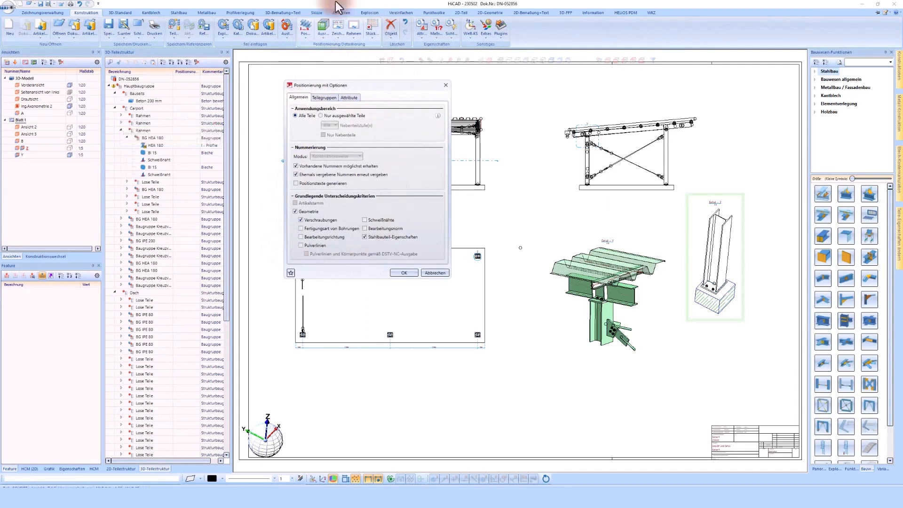
pyautogui.click(290, 272)
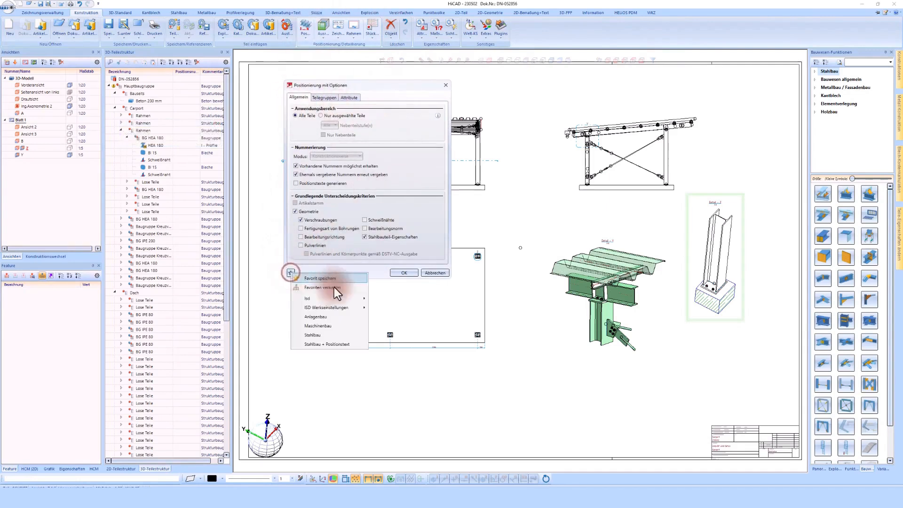
pyautogui.click(330, 345)
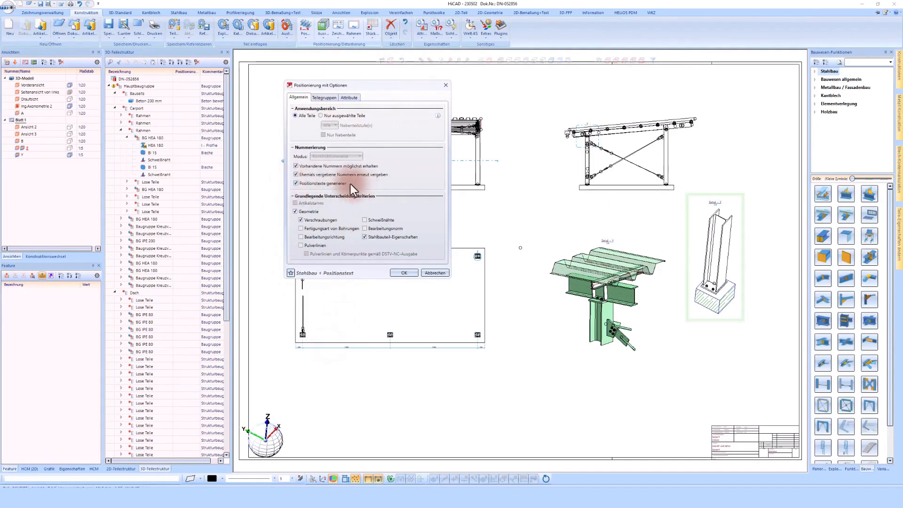
# - Review the start values and position texts of the part groups Baugruppe, Profile and Bleche, and run the positioning
pyautogui.click(325, 98)
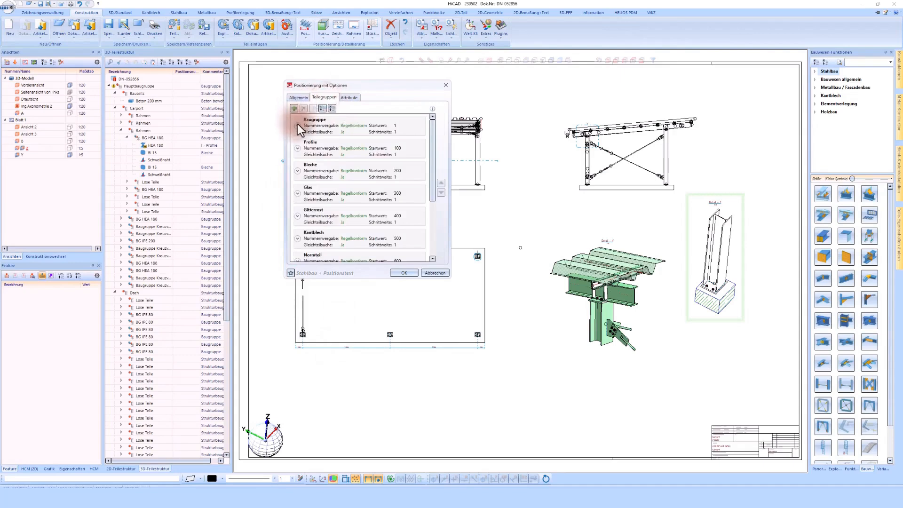
pyautogui.click(297, 126)
pyautogui.click(348, 126)
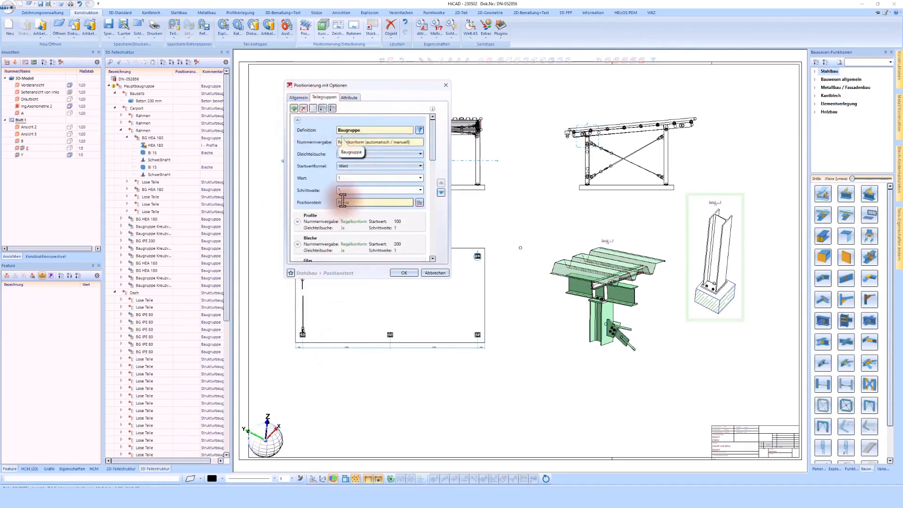
pyautogui.click(297, 222)
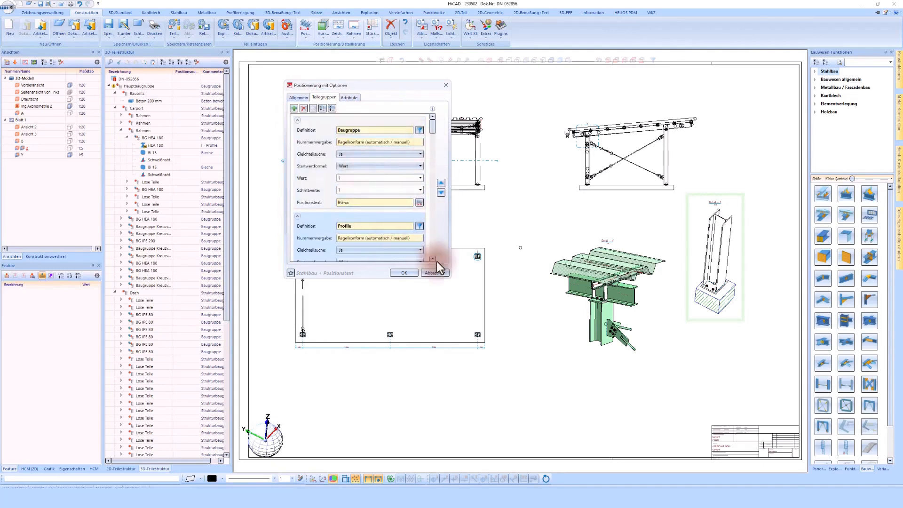
pyautogui.moveTo(436, 281); pyautogui.dragTo(429, 348)
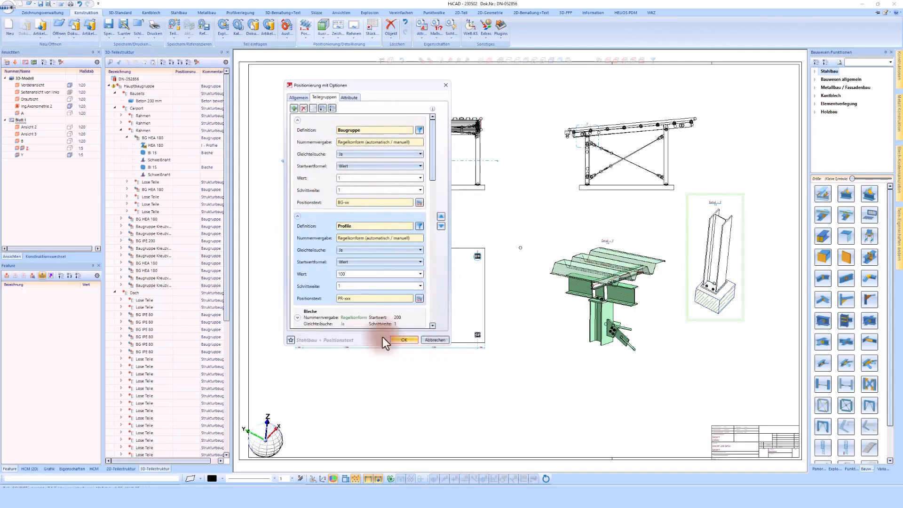
pyautogui.click(297, 318)
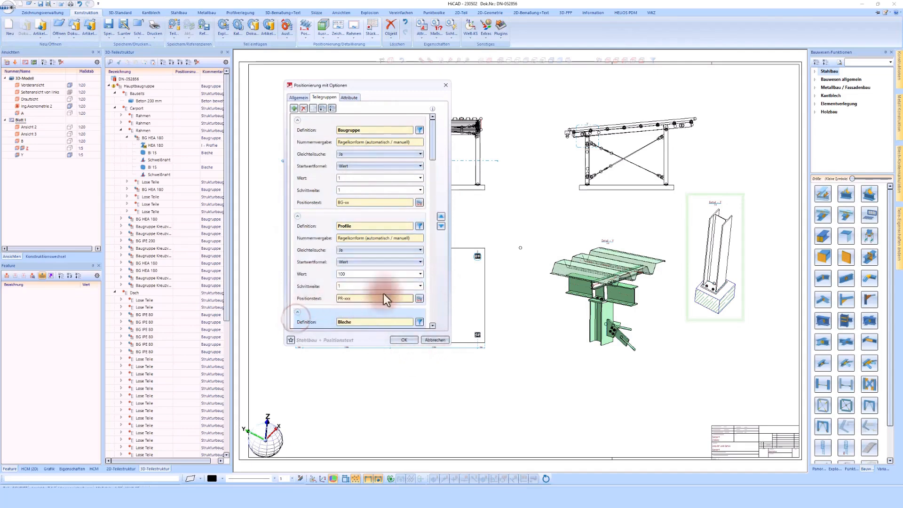
pyautogui.click(431, 325)
pyautogui.click(373, 299)
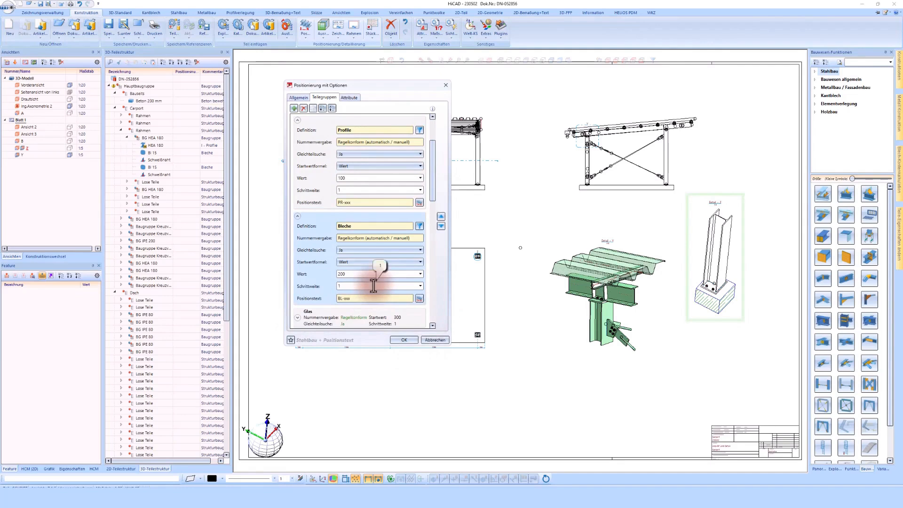
pyautogui.click(404, 340)
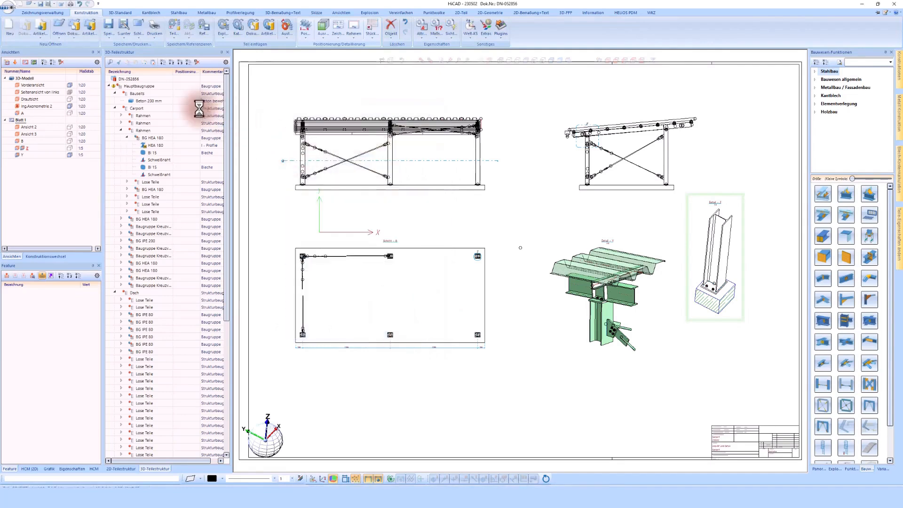
# - Collapse the part structure and check the position numbers of a corner column, its plates and the Kreuzverband assemblies under Carport
pyautogui.click(162, 63)
pyautogui.click(108, 86)
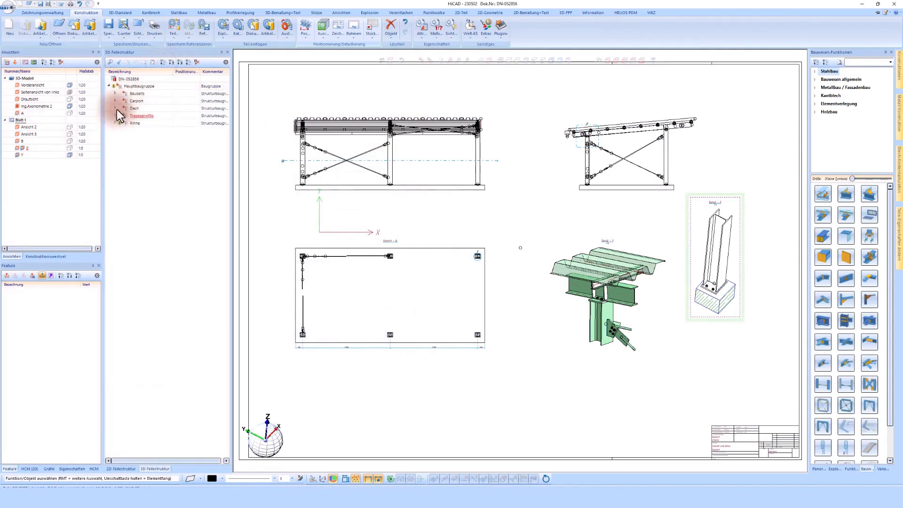
pyautogui.click(300, 155)
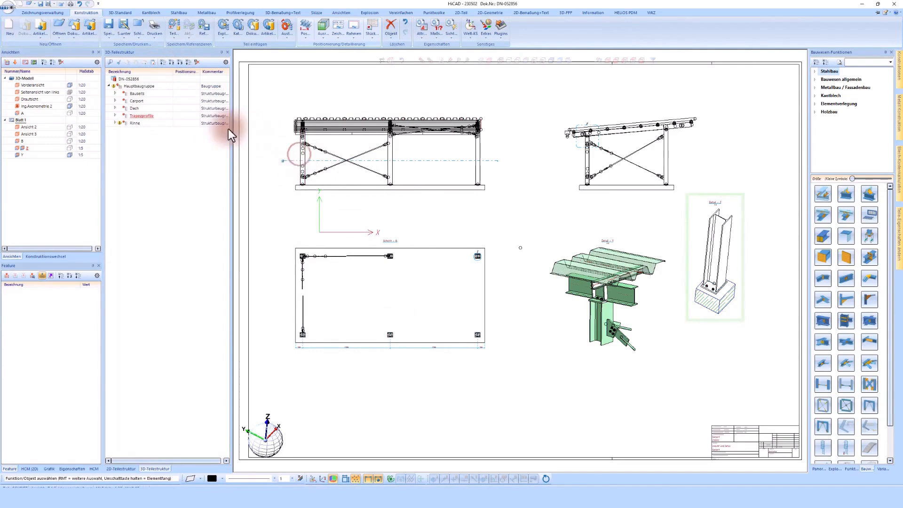
pyautogui.click(181, 182)
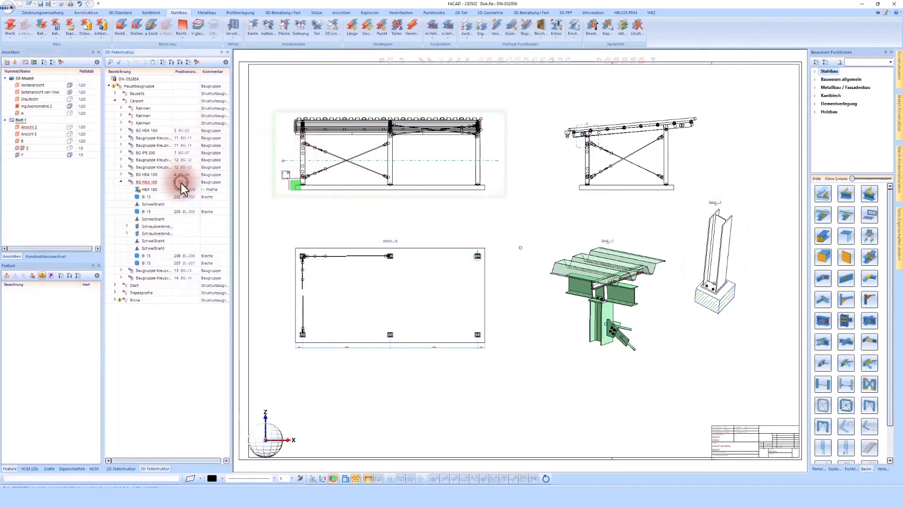
pyautogui.click(188, 193)
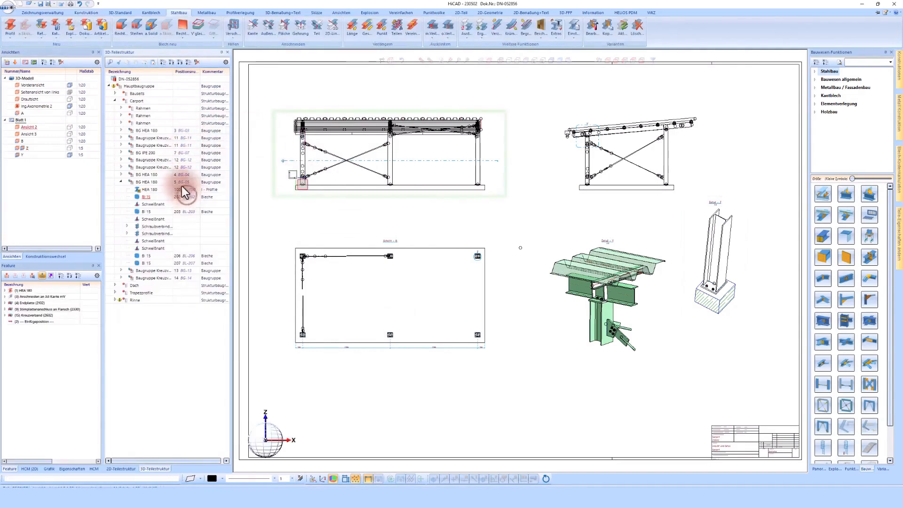
pyautogui.click(185, 168)
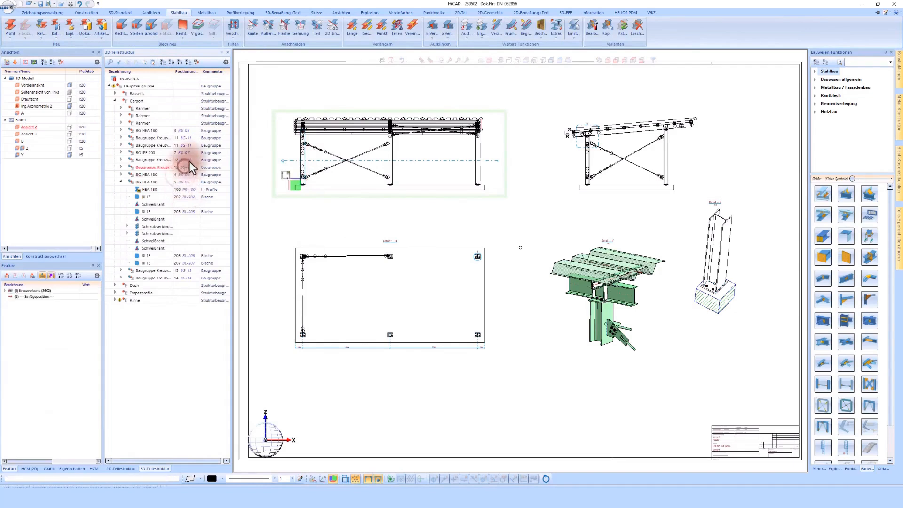
pyautogui.click(189, 160)
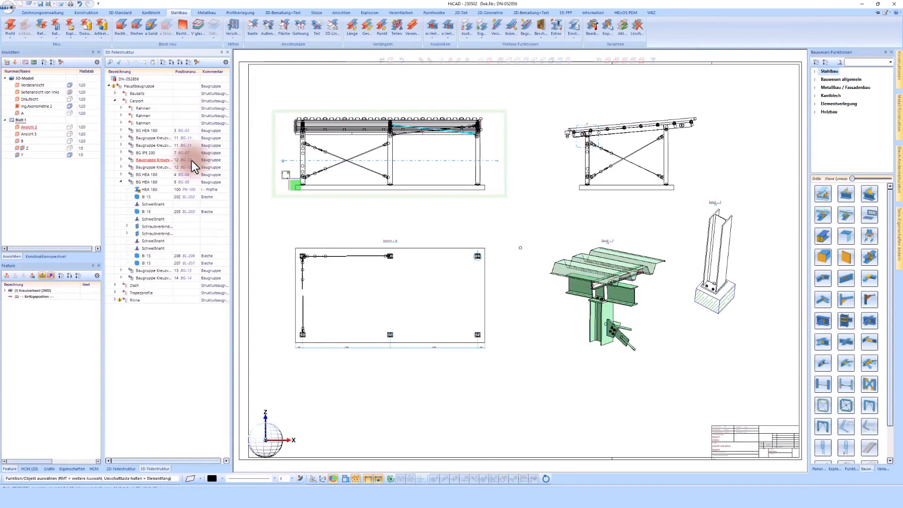
# - Output the construction's parts list on screen with the HiCAD_Stahlbau configuration and export it from the Report Manager to Excel
pyautogui.click(91, 13)
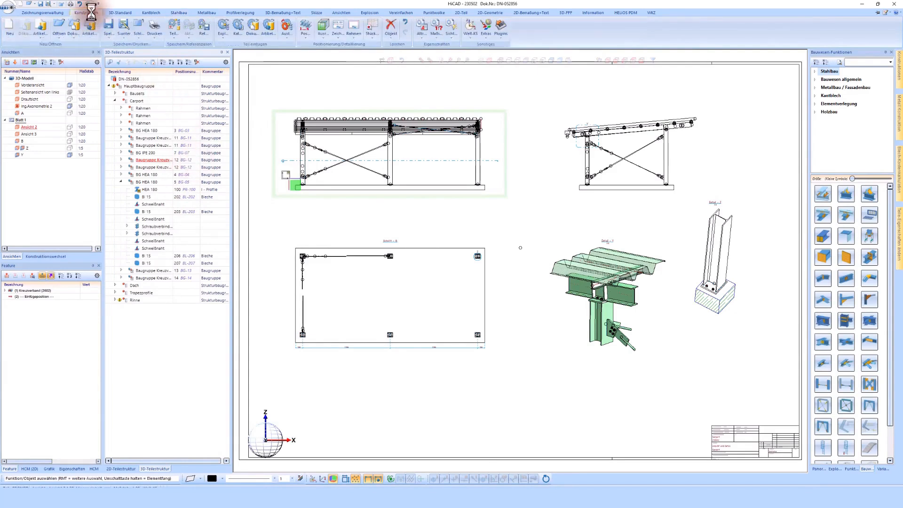
pyautogui.click(376, 29)
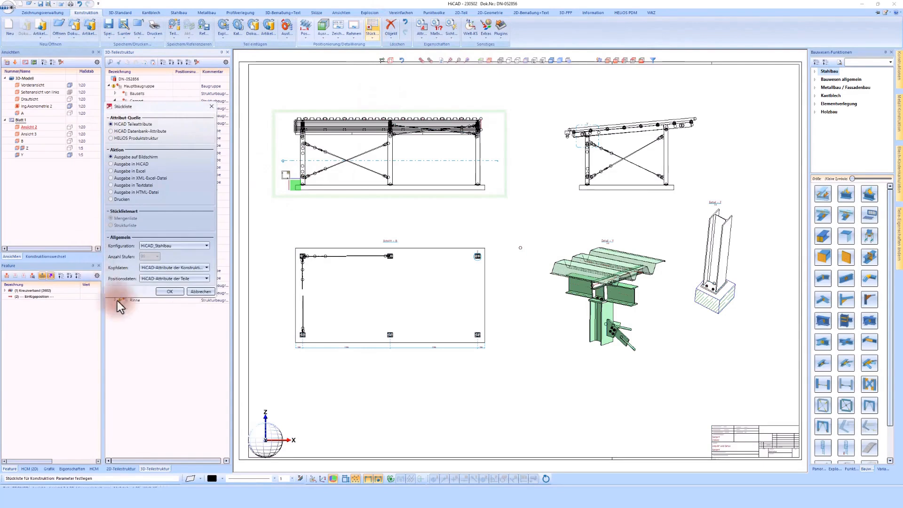
pyautogui.click(186, 246)
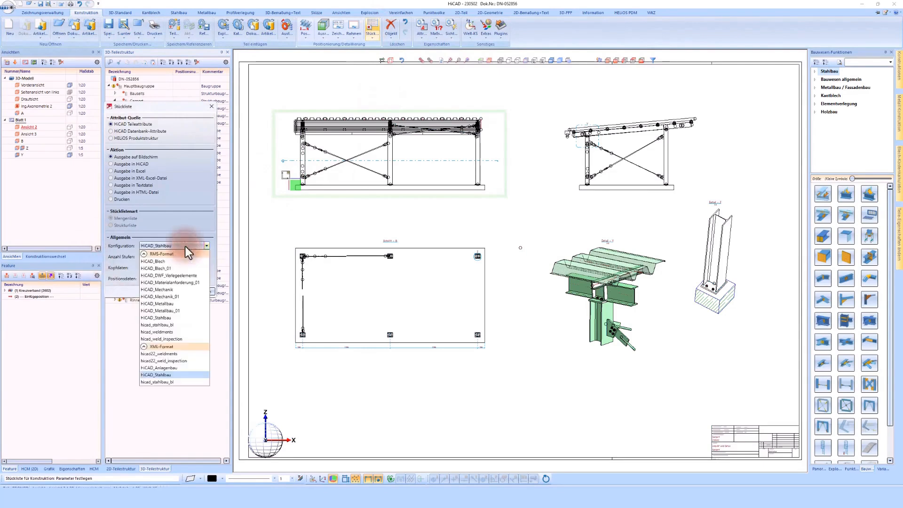
pyautogui.click(188, 221)
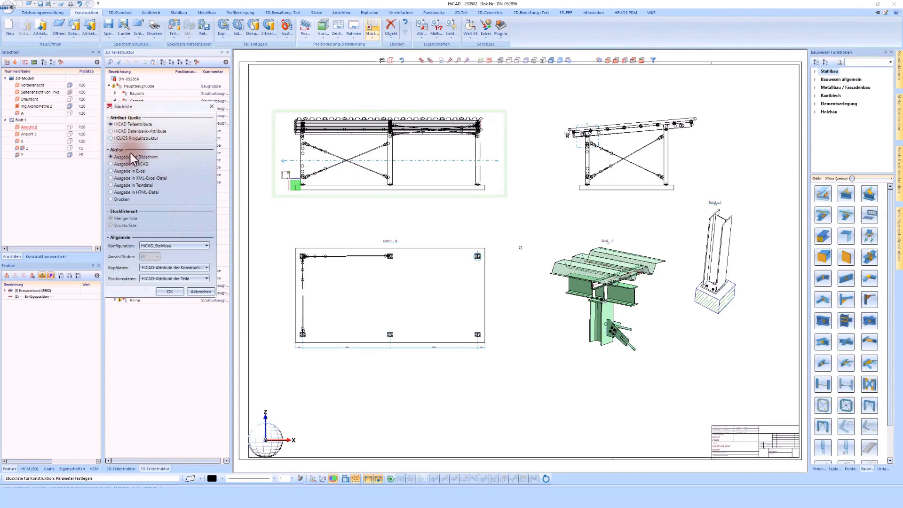
pyautogui.click(168, 292)
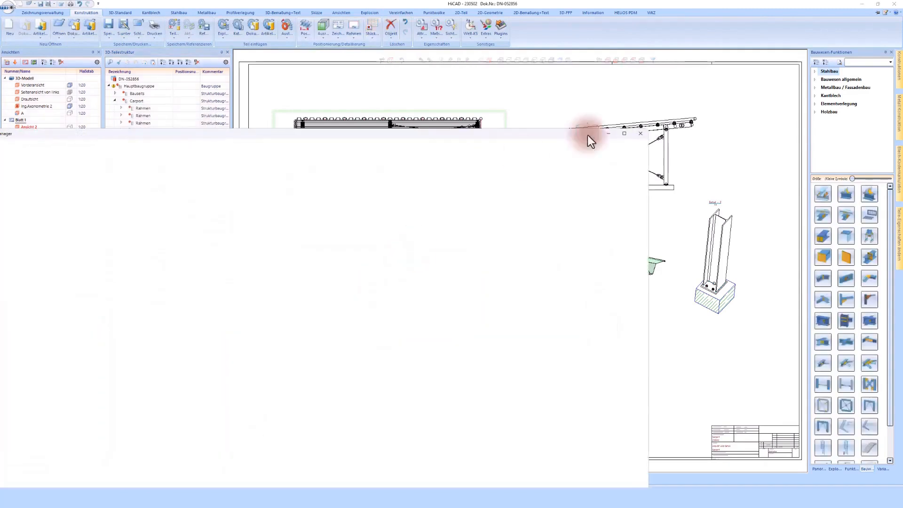
pyautogui.click(628, 134)
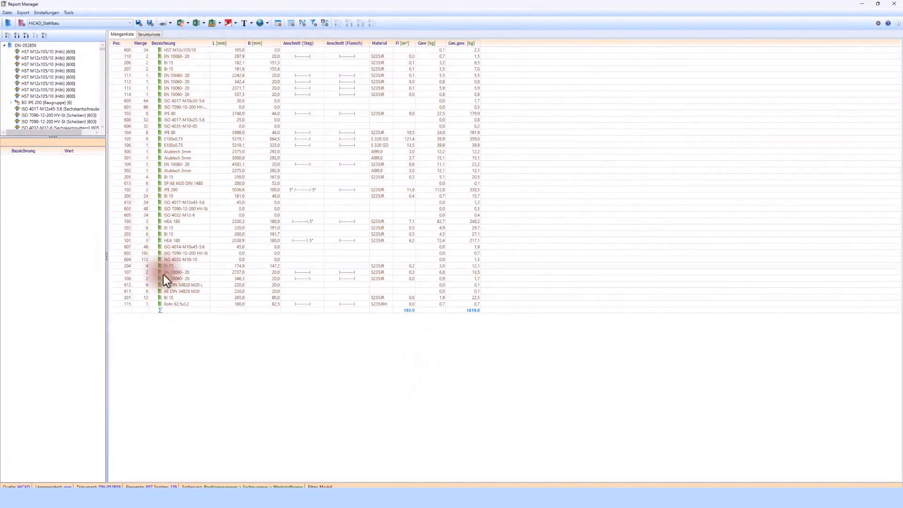
pyautogui.click(180, 23)
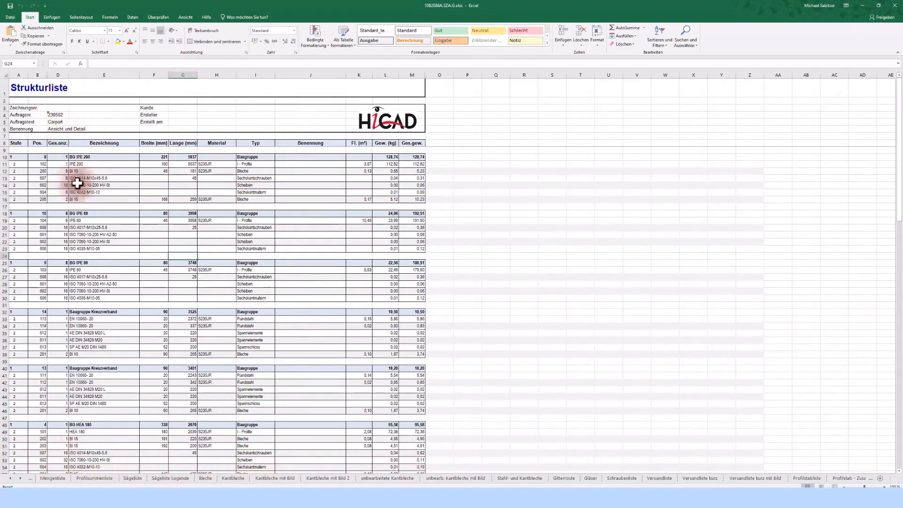
# - Review the exported Strukturliste, Mengenliste, Profilsummenliste, Sägeliste and Bleche sheets in Excel
pyautogui.click(58, 171)
pyautogui.scroll(-2, 75, 202)
pyautogui.scroll(-10, 78, 216)
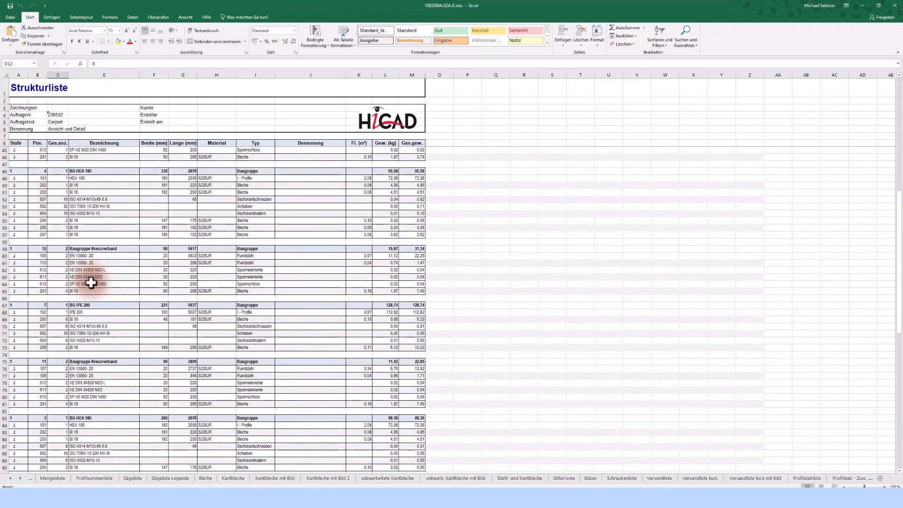
pyautogui.click(53, 478)
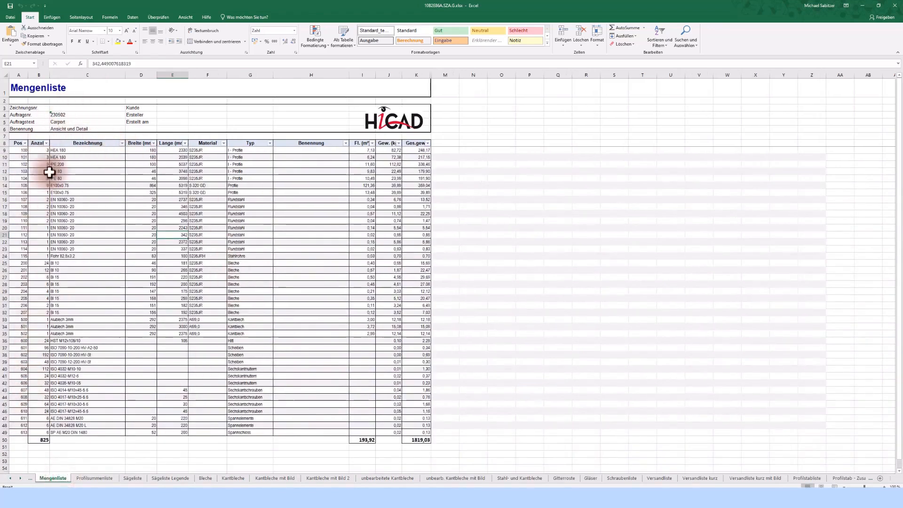
pyautogui.click(94, 477)
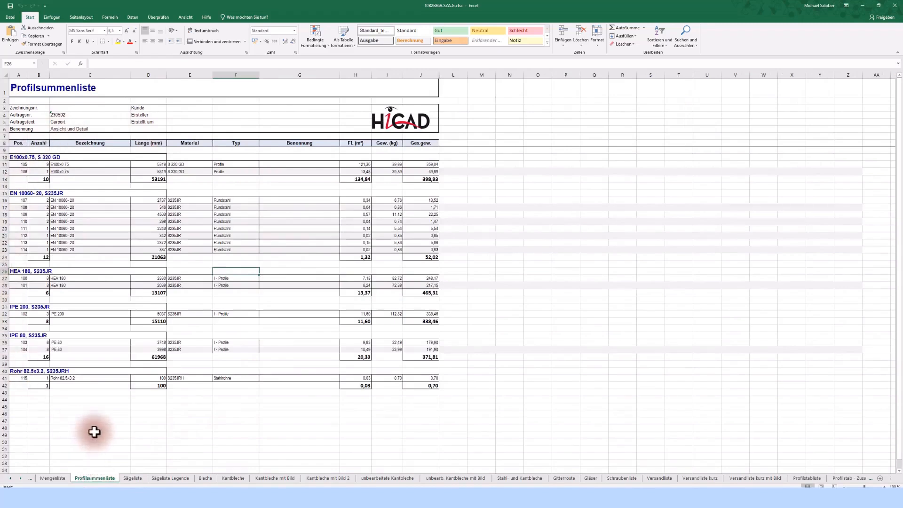
pyautogui.click(133, 478)
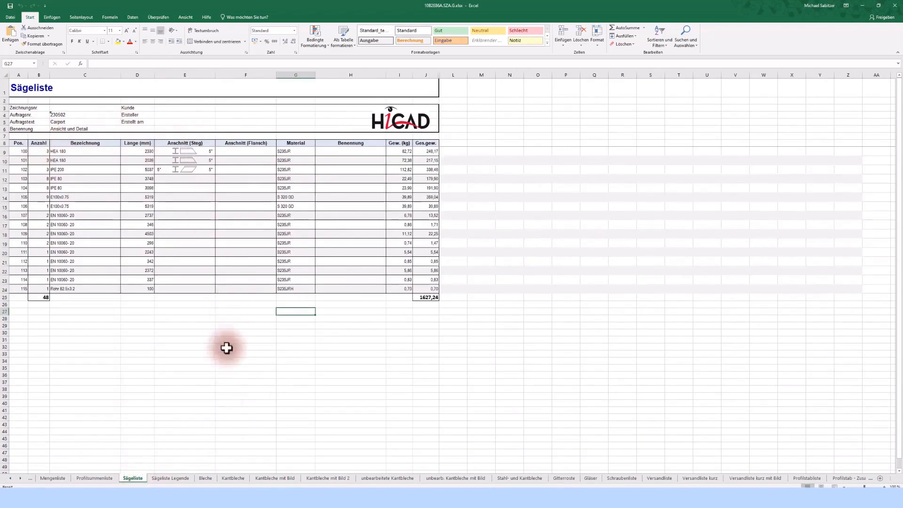
pyautogui.click(205, 478)
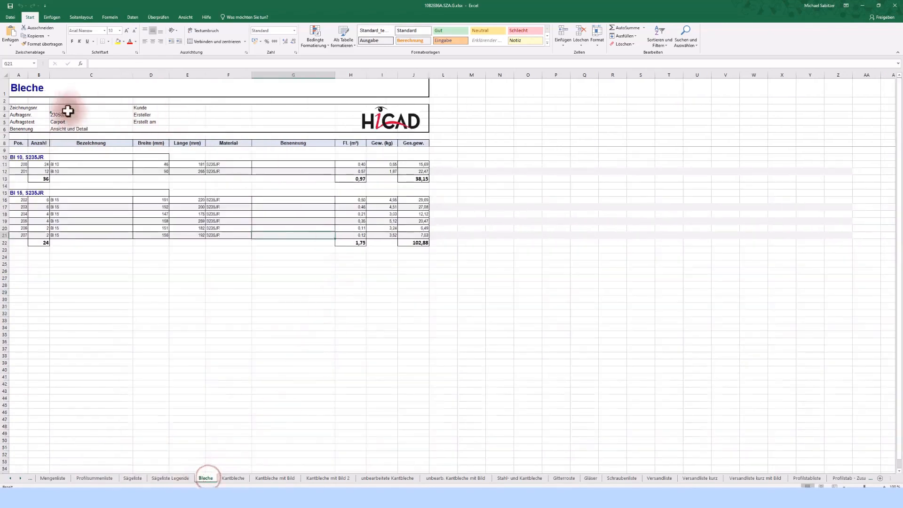
# - Review the Kantbleche mit Bild, Kantbleche mit Bild 2, Schraubenliste and complete Versandliste sheets of the exported workbook
pyautogui.click(277, 478)
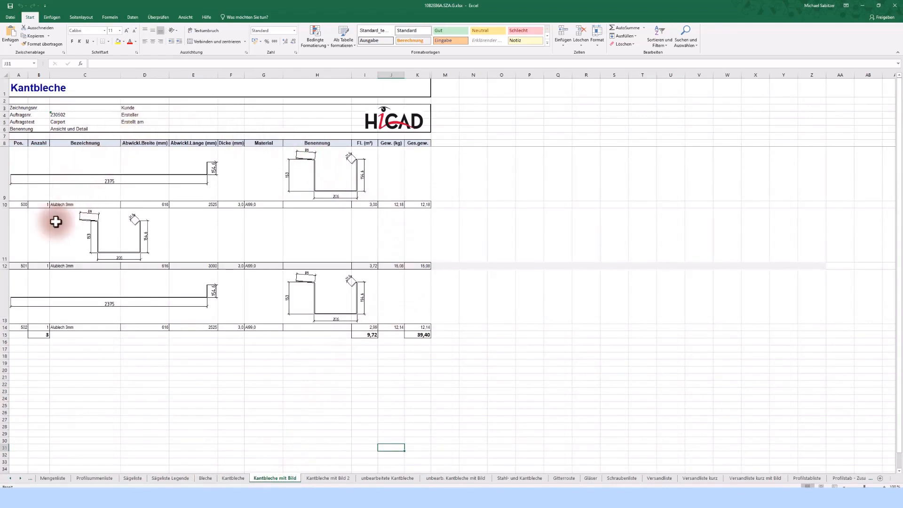
pyautogui.click(320, 478)
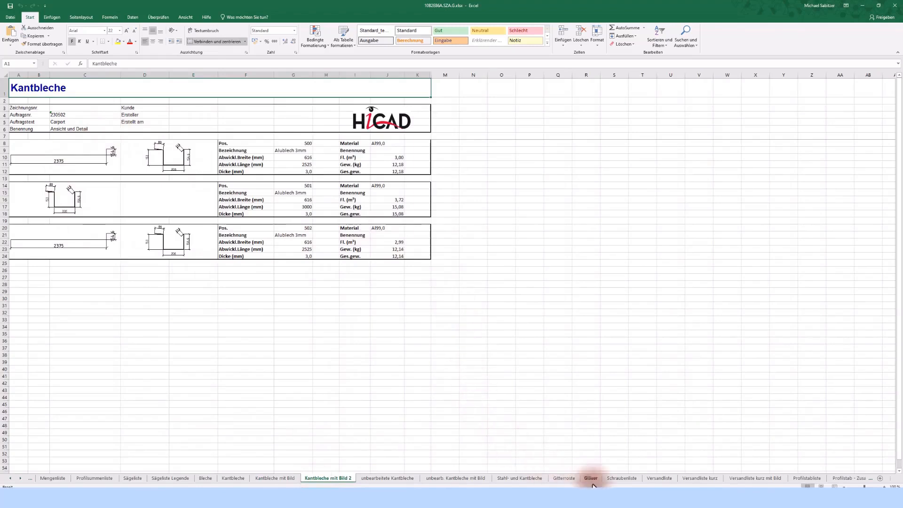
pyautogui.click(621, 478)
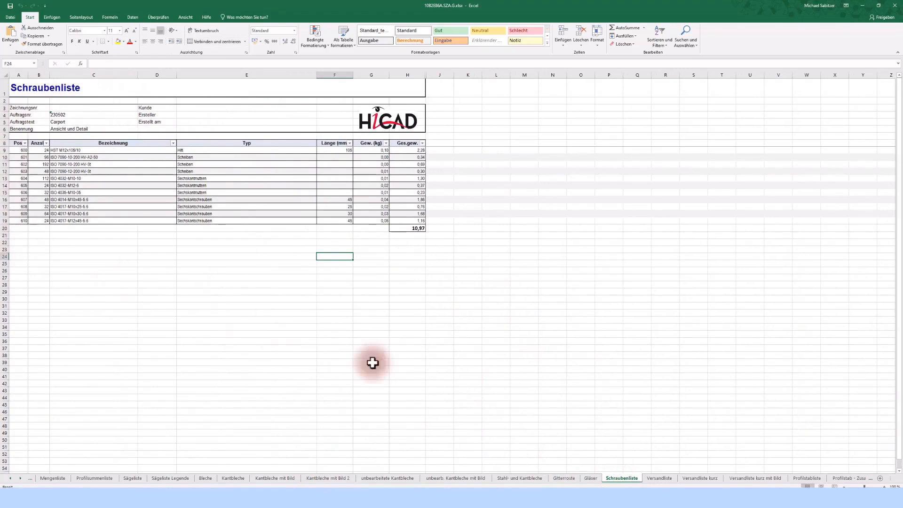
pyautogui.click(660, 477)
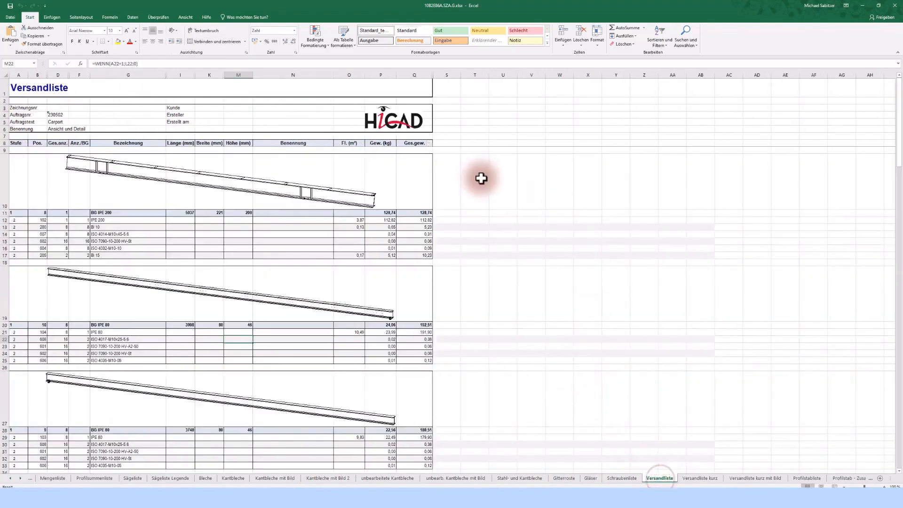
pyautogui.scroll(-2, 284, 181)
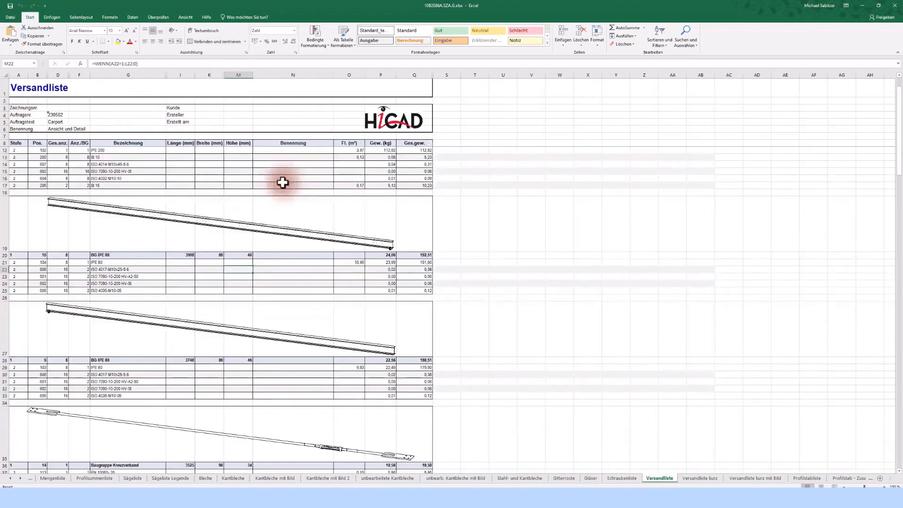
pyautogui.scroll(-10, 286, 223)
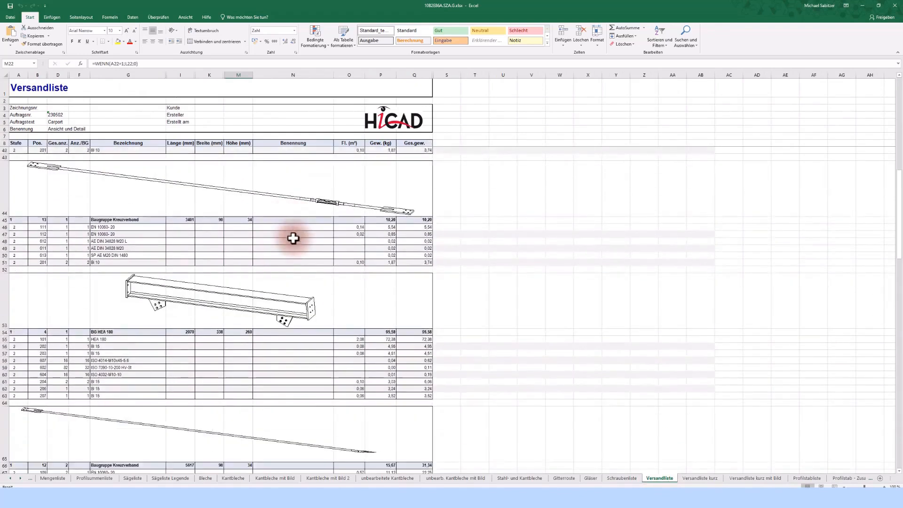
pyautogui.scroll(-9, 293, 232)
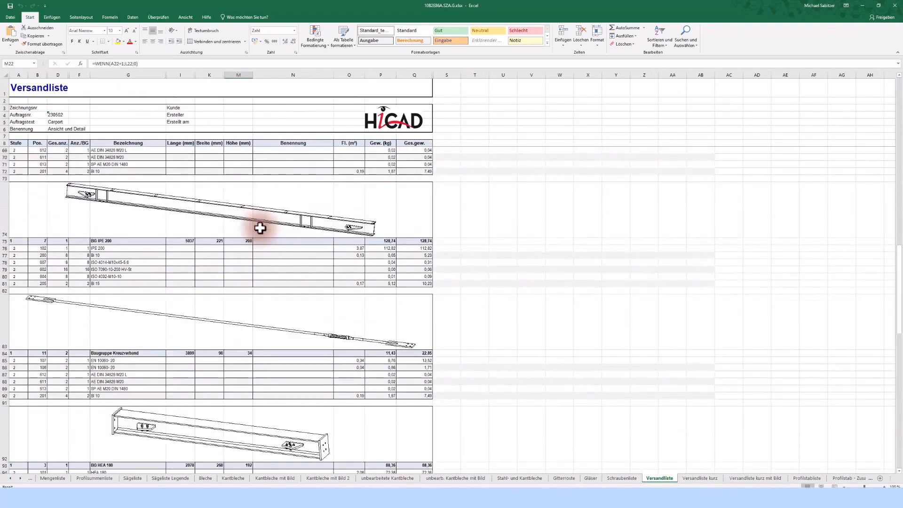
pyautogui.scroll(-8, 260, 228)
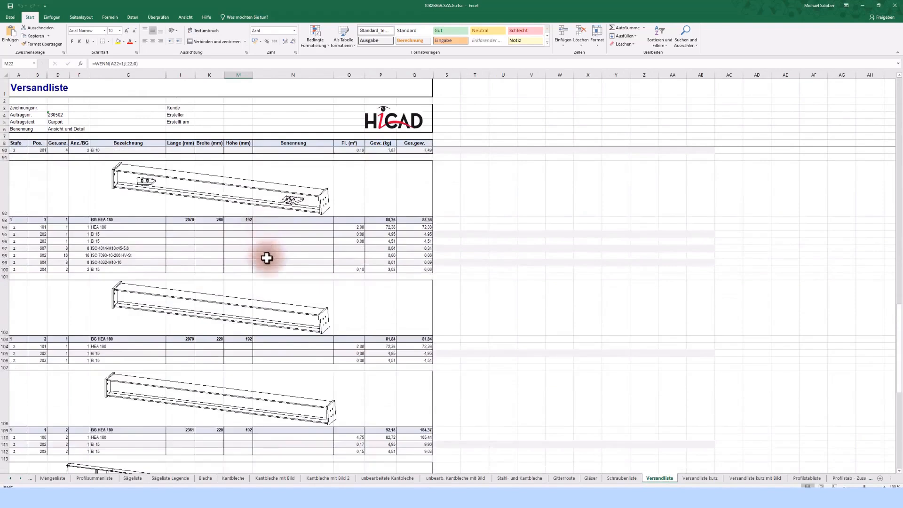
pyautogui.scroll(-8, 264, 267)
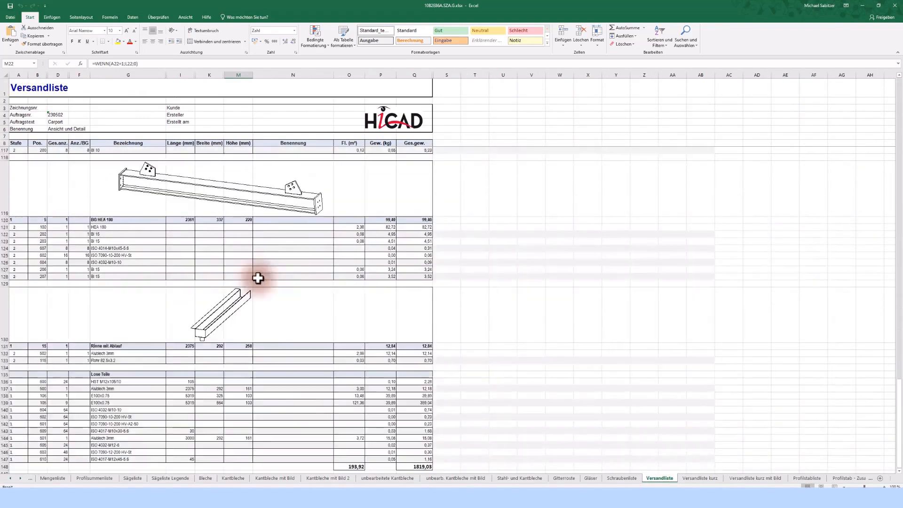
# - Review the Versandliste kurz mit Bild, Profilstabliste and Profilstab - Zusammenfassung sheets, and close the Excel workbook
pyautogui.click(751, 479)
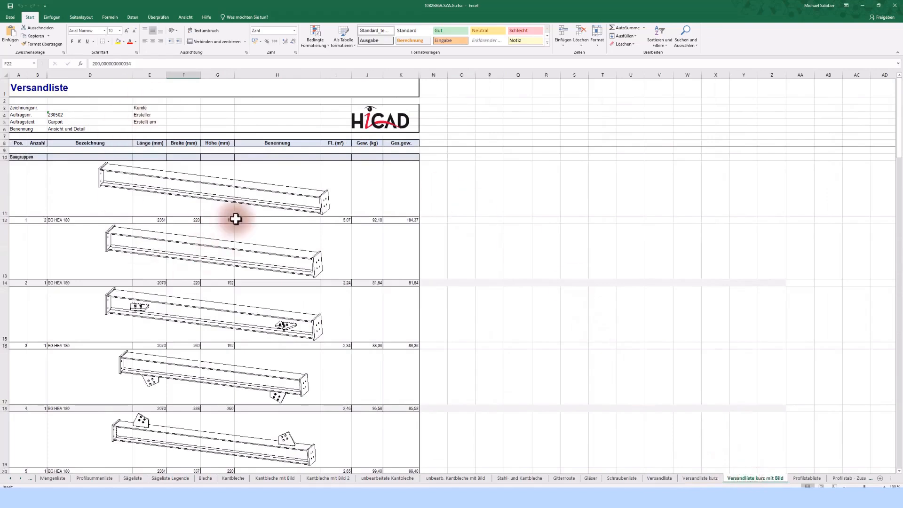
pyautogui.scroll(-1, 231, 218)
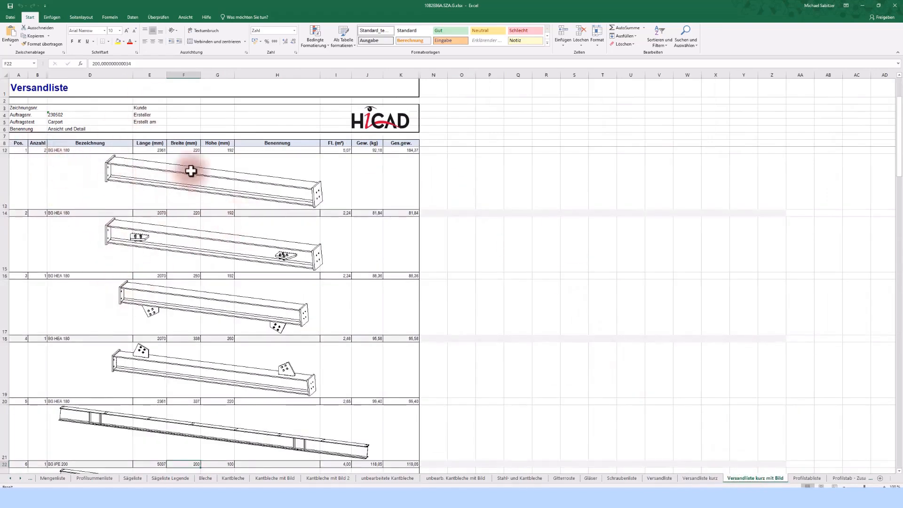
pyautogui.scroll(-5, 233, 226)
pyautogui.scroll(-3, 243, 287)
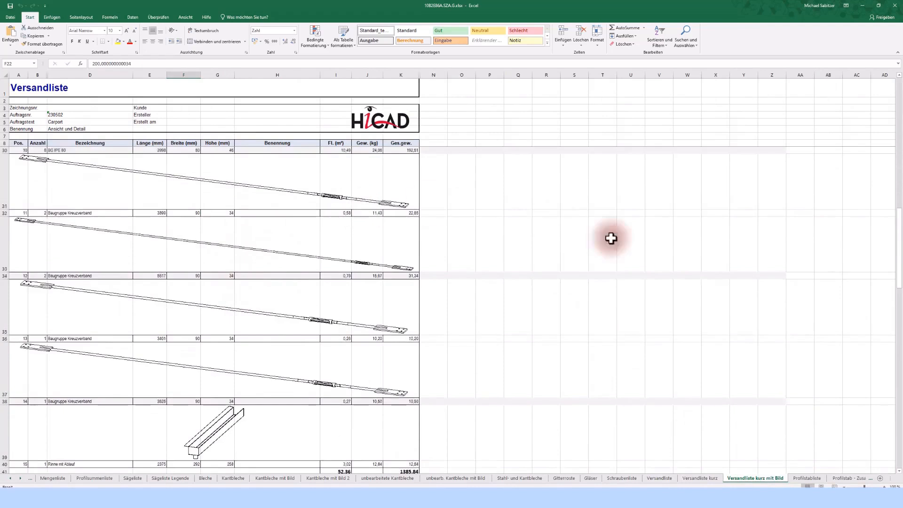
pyautogui.click(806, 478)
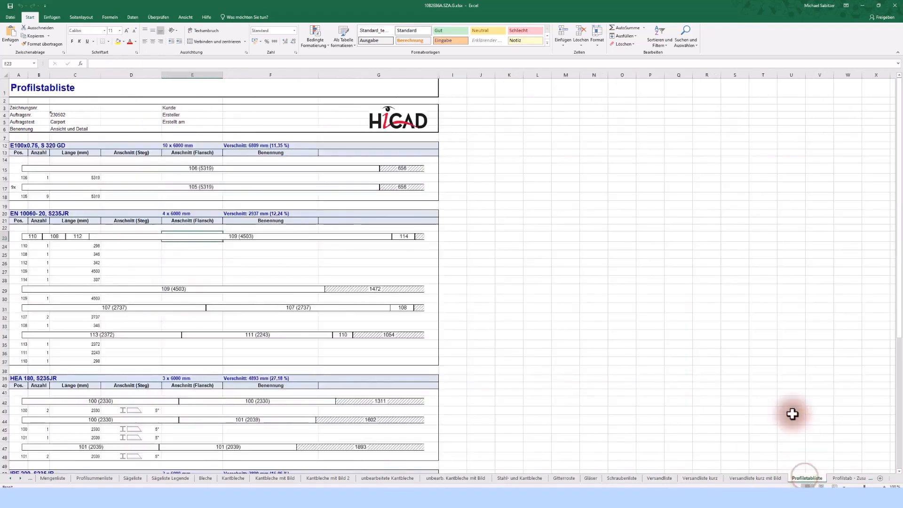
pyautogui.click(665, 260)
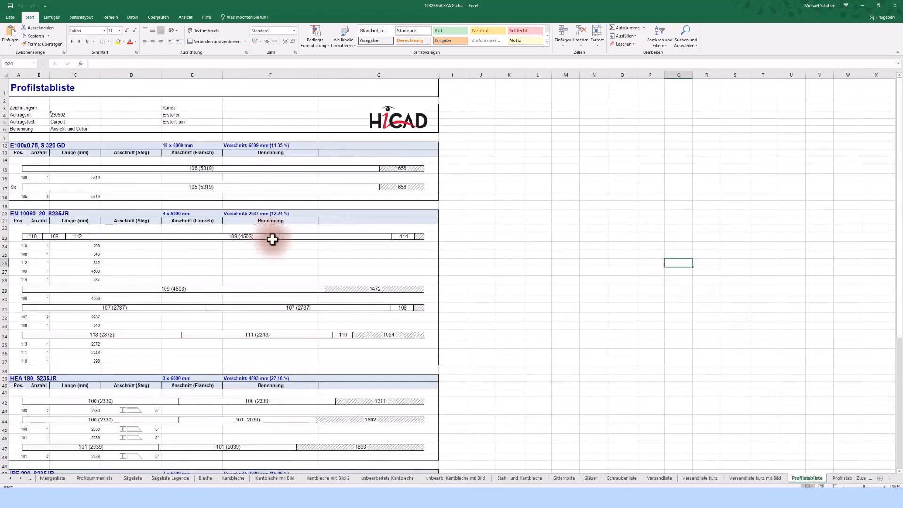
pyautogui.scroll(-1, 153, 209)
pyautogui.scroll(-9, 193, 219)
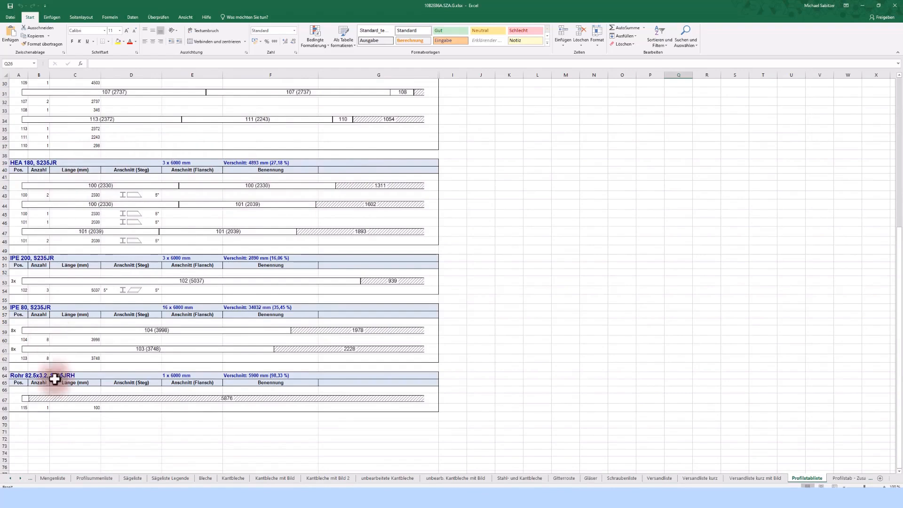
pyautogui.click(841, 479)
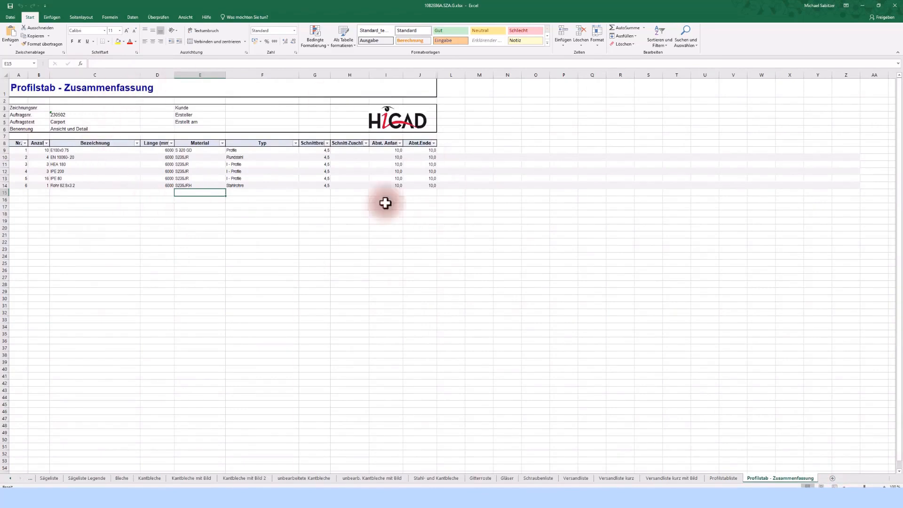
pyautogui.click(895, 6)
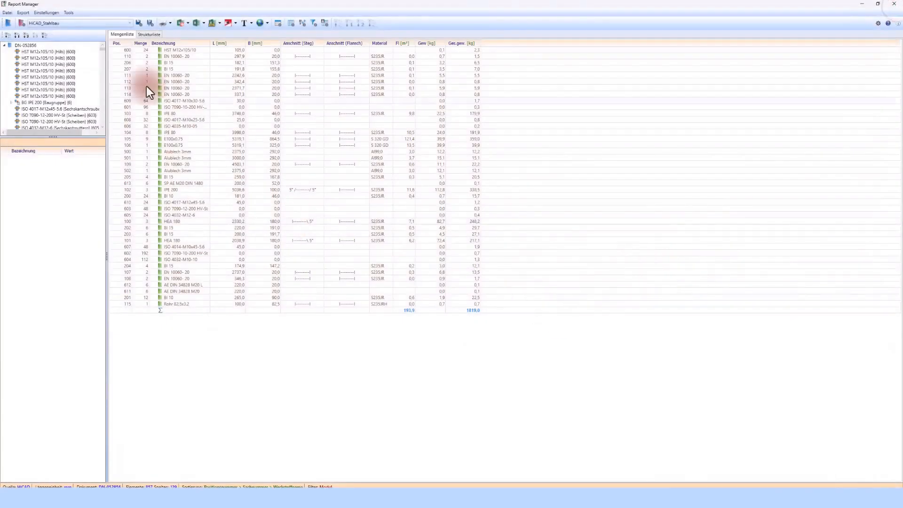
# - Check the Strukturliste in the Report Manager and place the Mengenliste as a table in the lower-left corner of the sheet's drawing frame
pyautogui.click(122, 35)
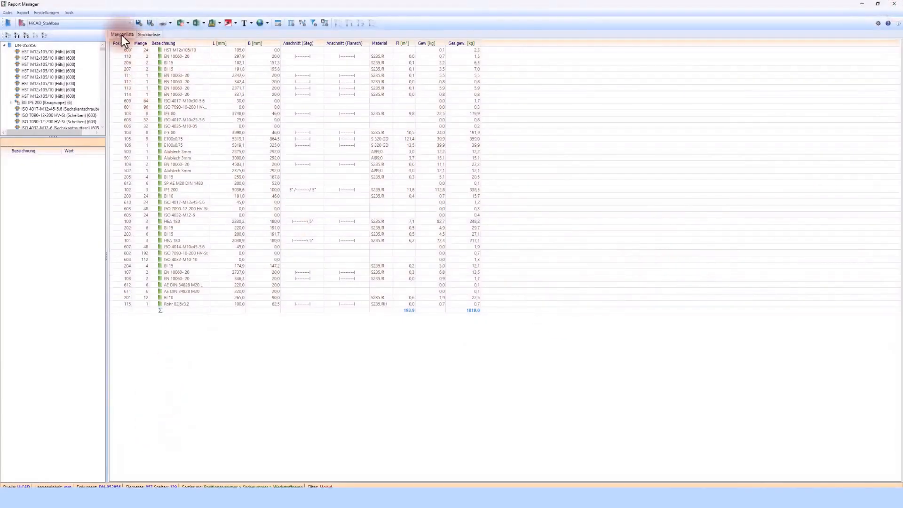
pyautogui.click(147, 35)
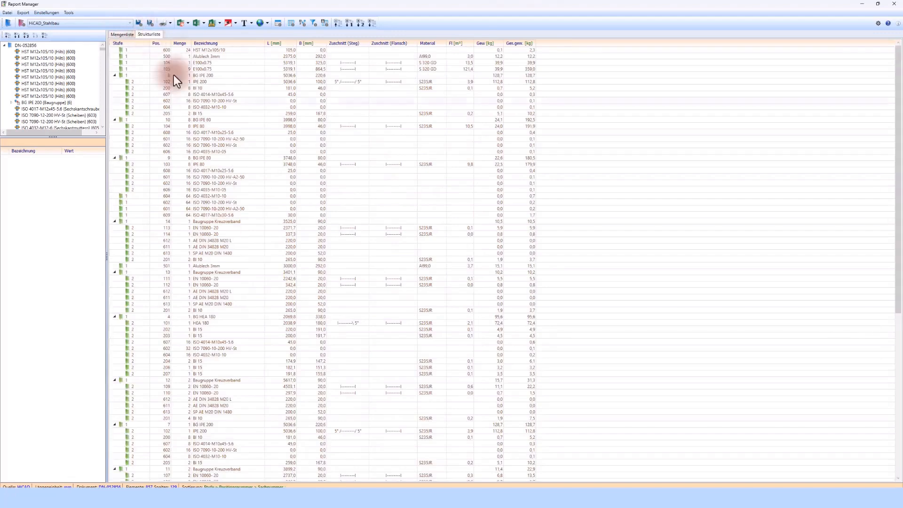
pyautogui.click(118, 34)
pyautogui.click(229, 23)
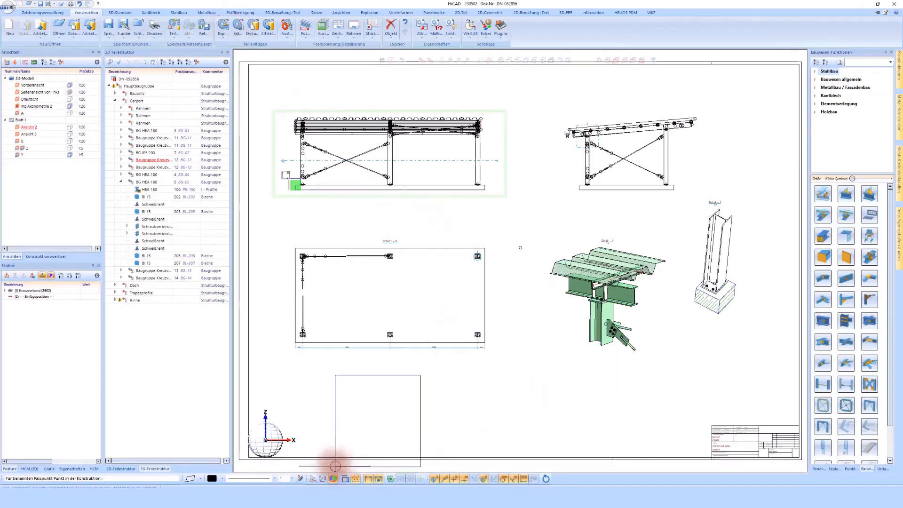
pyautogui.click(250, 456)
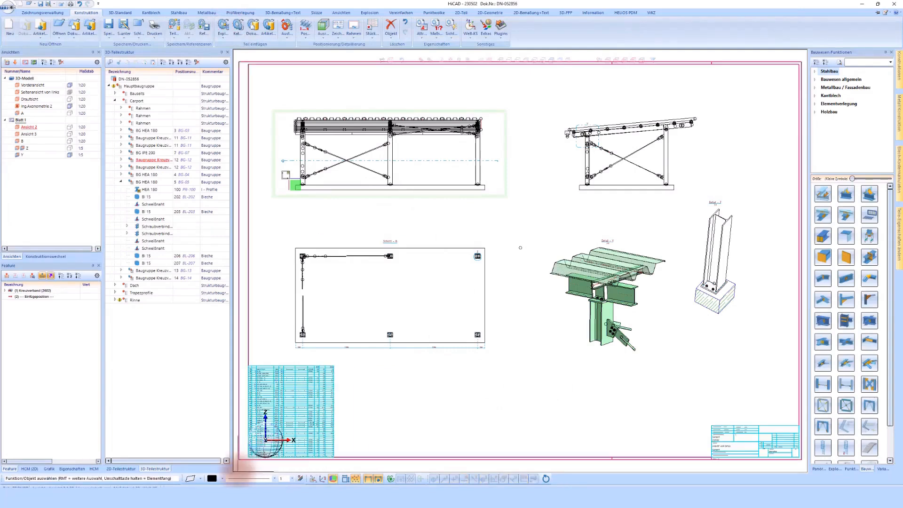
# - Sort the Mengenliste by position number in descending order in the Report Manager and update the parts table on the drawing sheet
pyautogui.scroll(5, 249, 456)
pyautogui.scroll(-2, 319, 299)
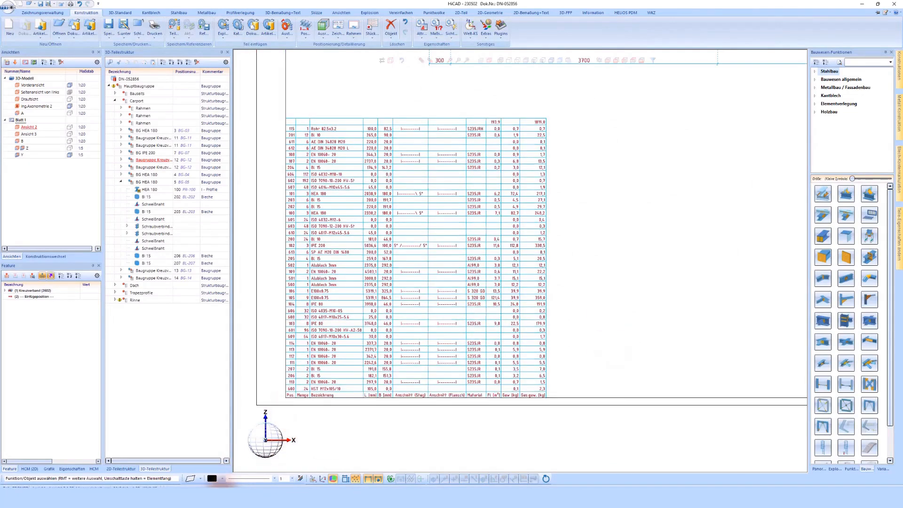
pyautogui.click(217, 493)
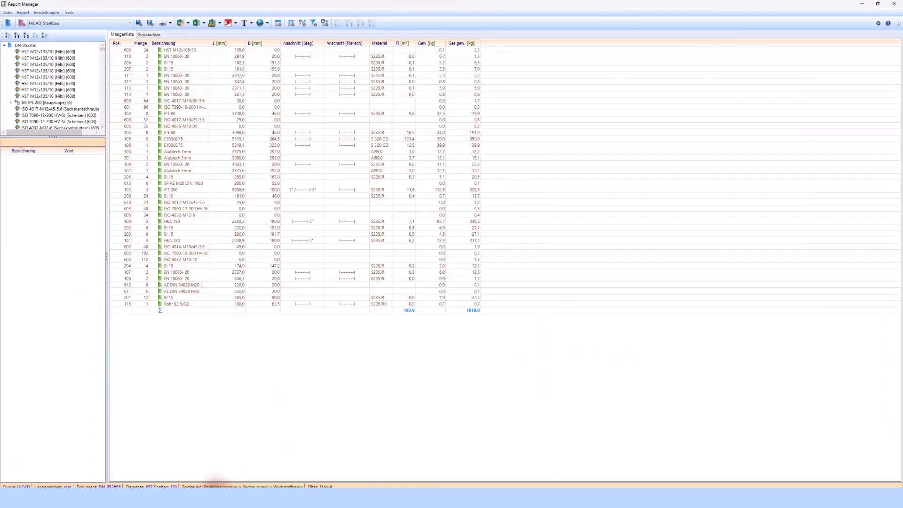
pyautogui.click(125, 43)
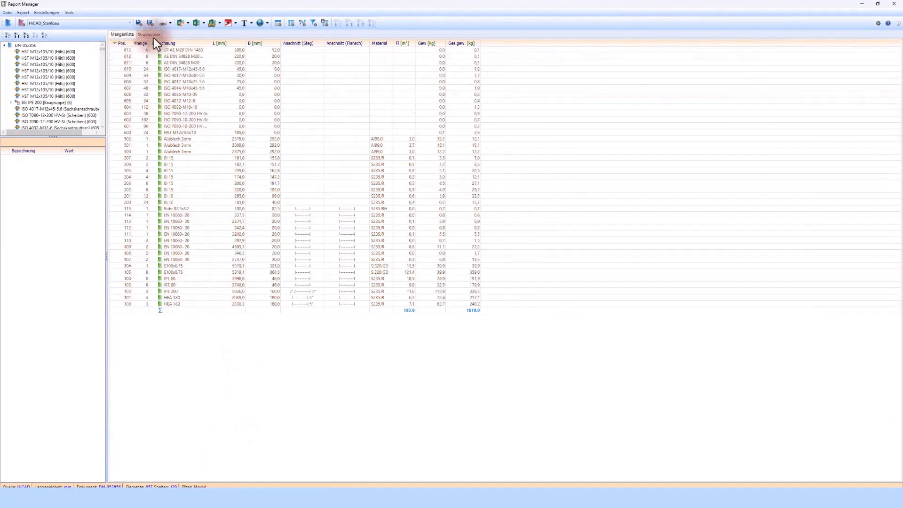
pyautogui.click(227, 23)
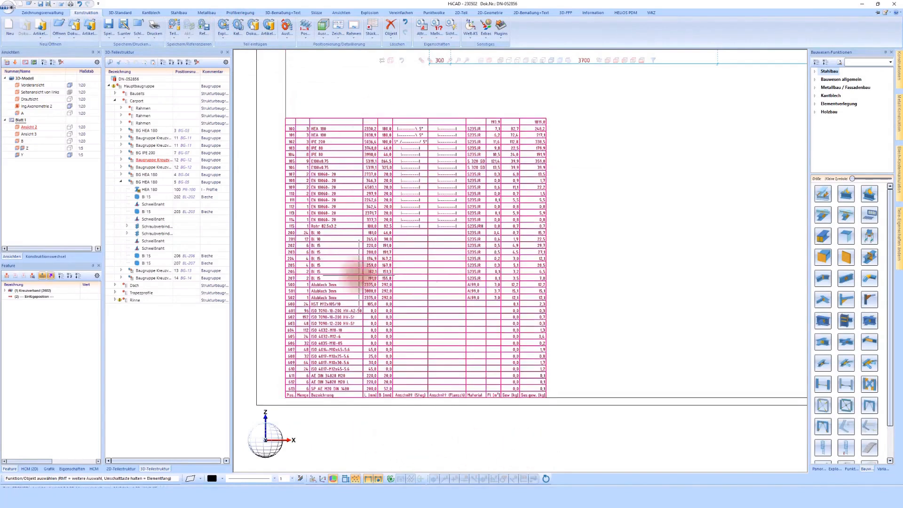
# - Open the position number labelling settings for annotating the parts in Detail Y
pyautogui.scroll(-2, 553, 291)
pyautogui.scroll(-3, 553, 290)
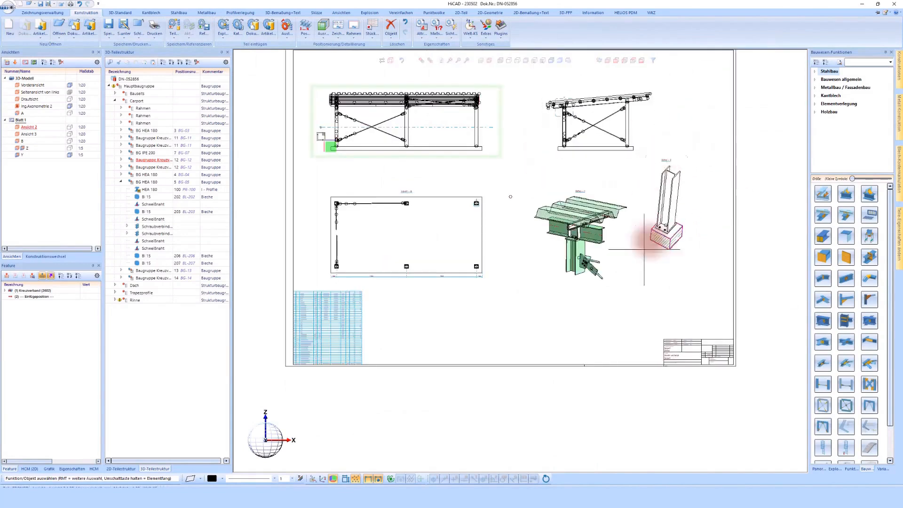
pyautogui.scroll(3, 654, 238)
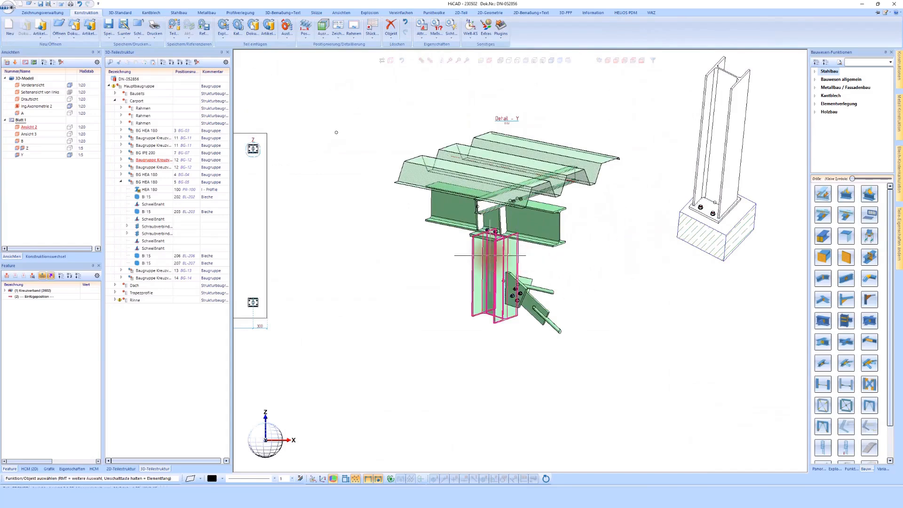
pyautogui.click(285, 13)
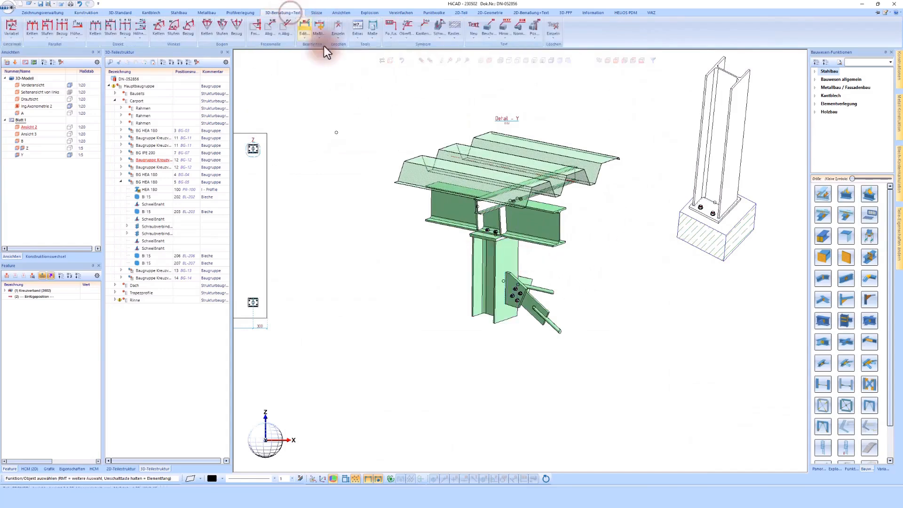
pyautogui.click(534, 29)
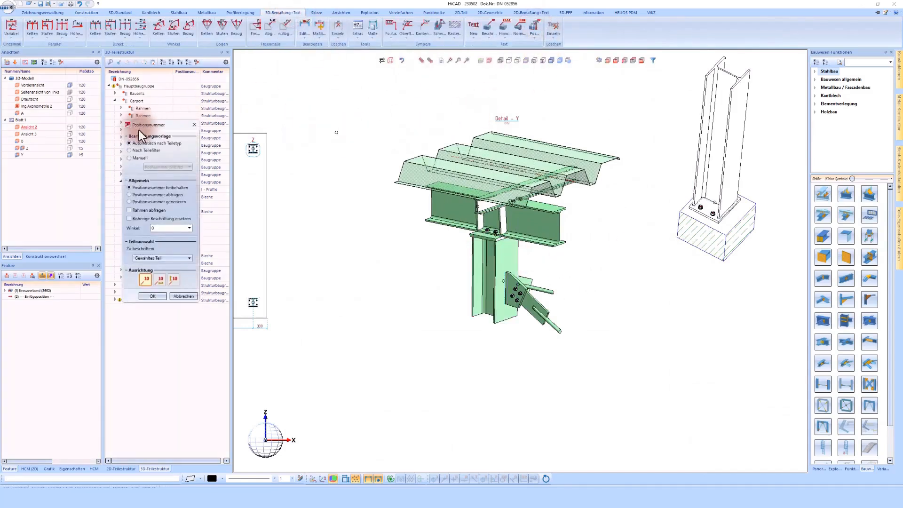
# - Look through the manual label templates and try the Nach Teilefilter option for the position number labels
pyautogui.click(135, 157)
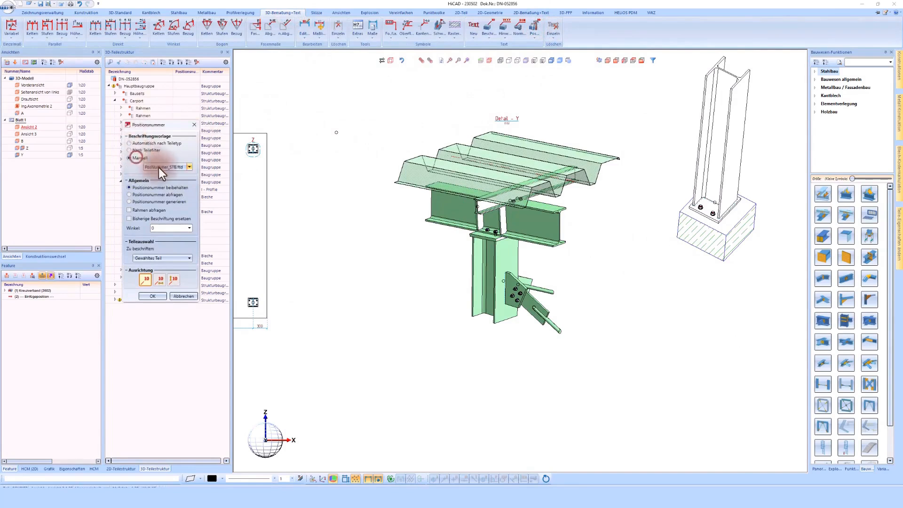
pyautogui.click(188, 167)
pyautogui.scroll(-5, 198, 214)
pyautogui.scroll(3, 196, 206)
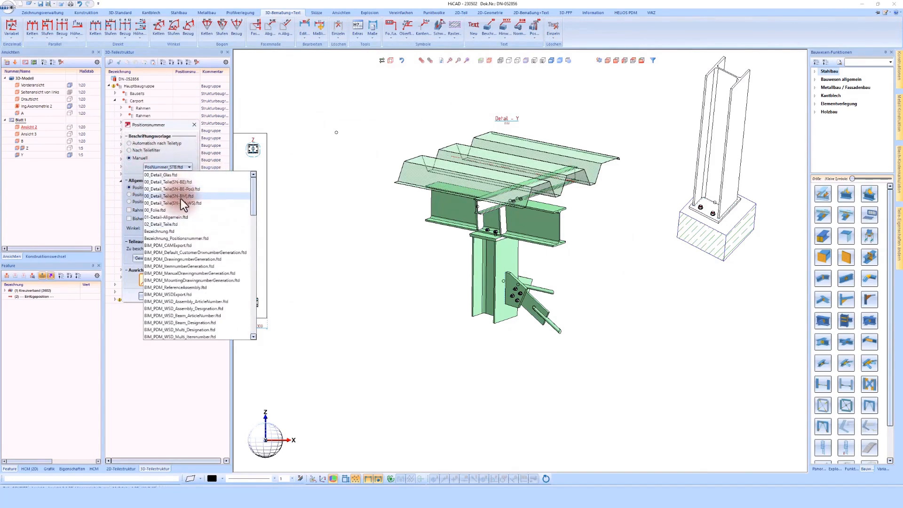
pyautogui.click(177, 151)
pyautogui.click(142, 150)
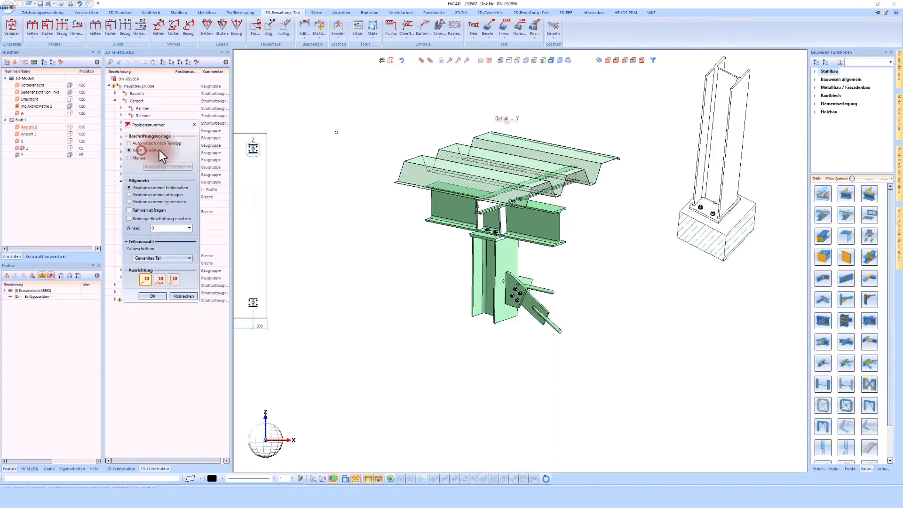
# - Label the HEA 180 column in Detail Y with its position number, using the Automatisch nach Teiletyp template and placing the text beside the column's foot
pyautogui.click(152, 296)
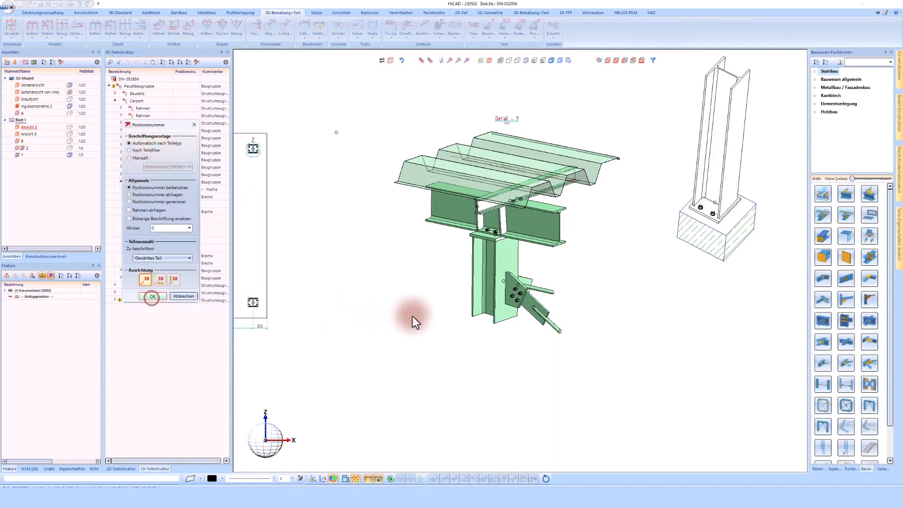
pyautogui.click(473, 310)
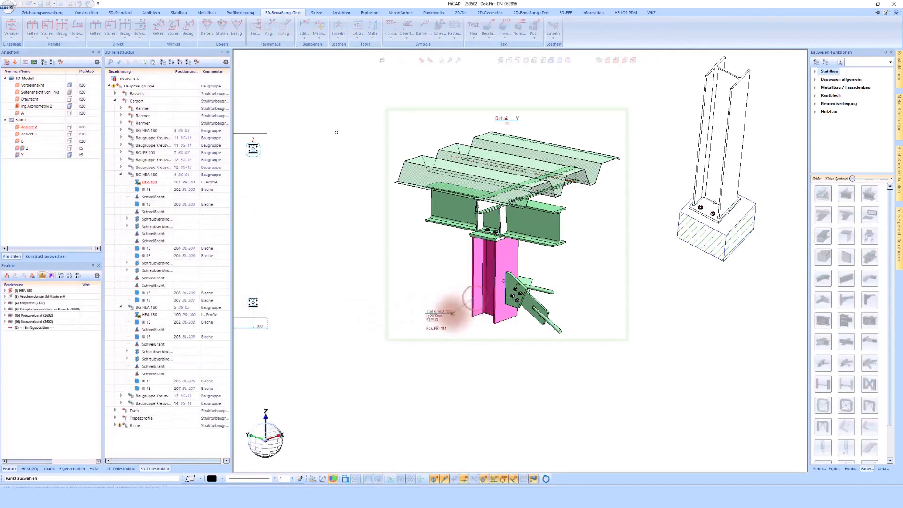
pyautogui.click(453, 313)
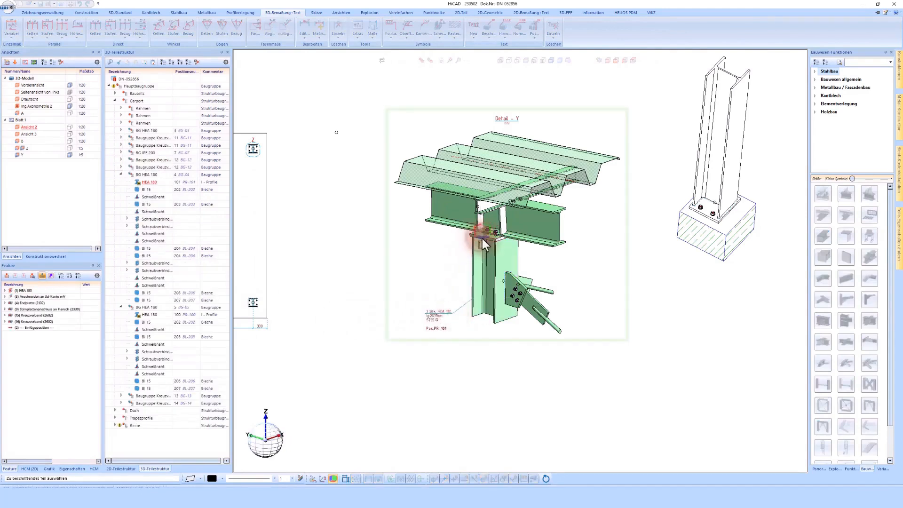
# - Label the column's Bl 15 head plate and the IPE 200 beam in Detail Y with position numbers, placing the texts beside the column and beam
pyautogui.click(481, 238)
pyautogui.click(448, 257)
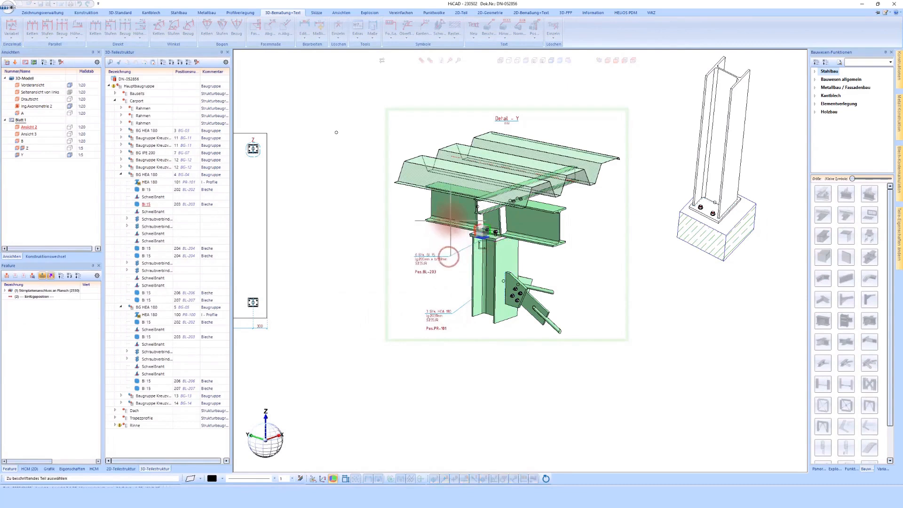
pyautogui.click(447, 213)
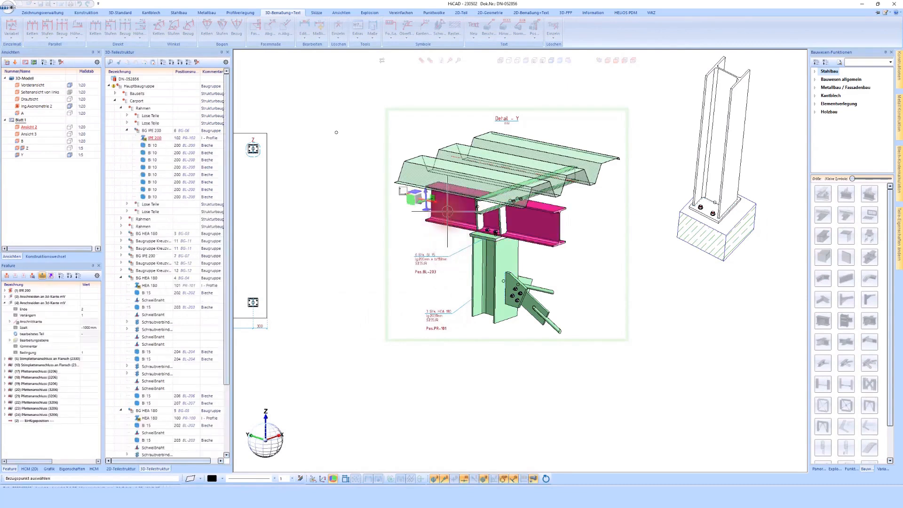
pyautogui.click(412, 228)
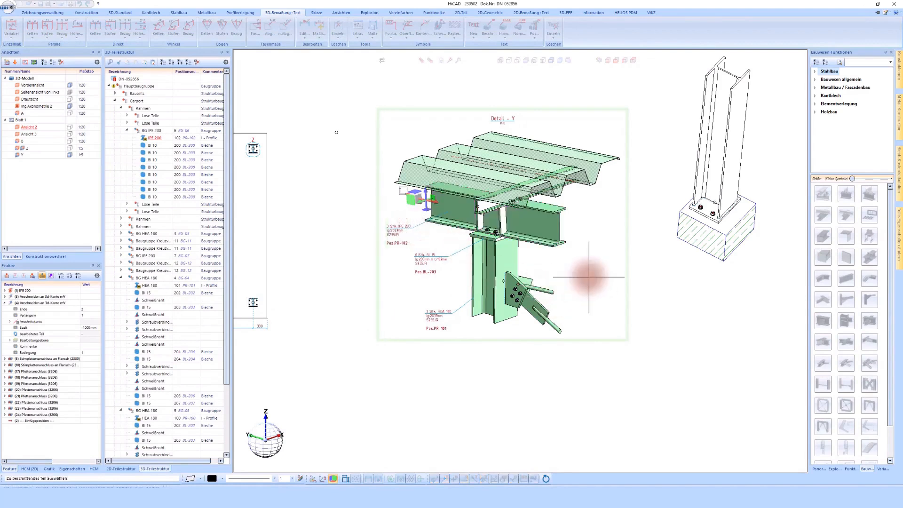
# - Examine which part attributes make up the IPE 200 label text in Detail Y, and leave the label unchanged
pyautogui.scroll(2, 421, 230)
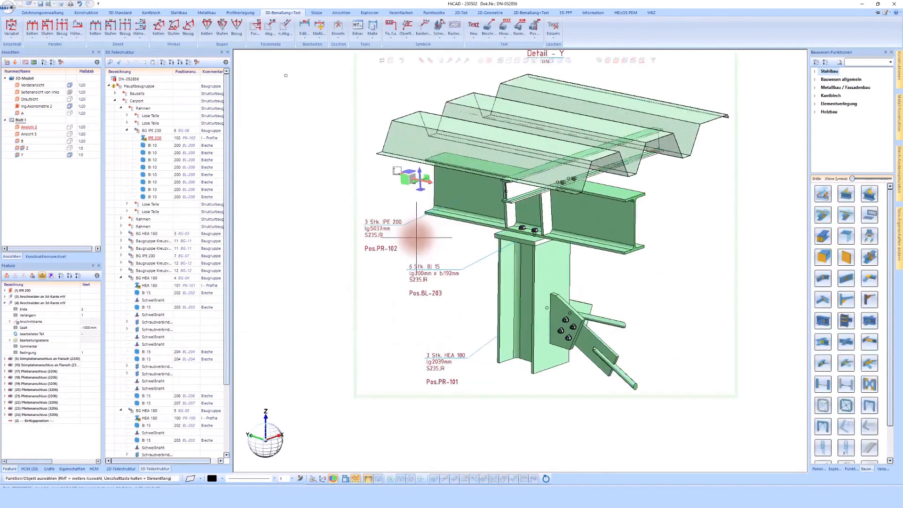
pyautogui.doubleClick(391, 225)
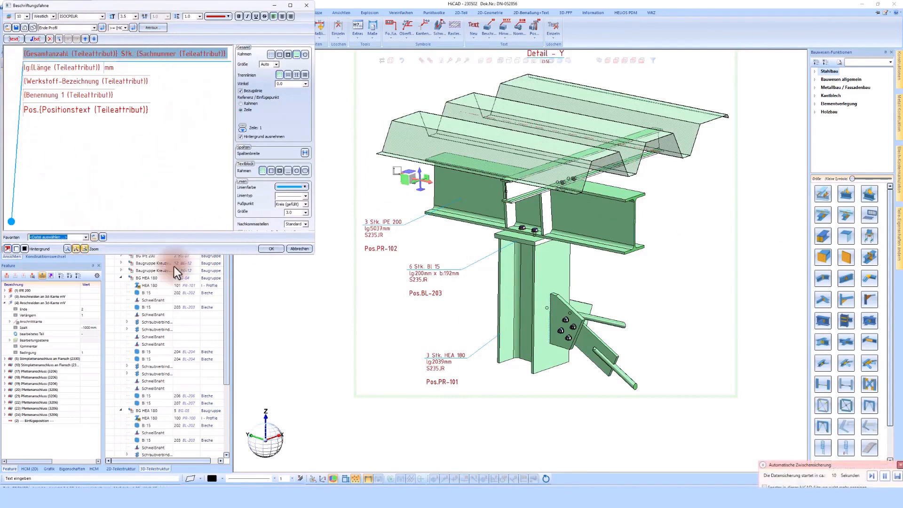
pyautogui.click(299, 248)
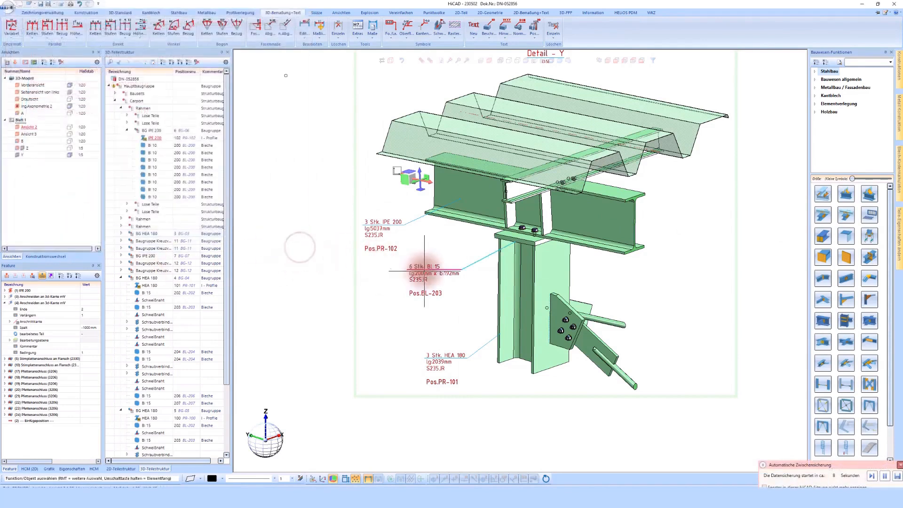
# - Save the overview drawing with its position labels and parts table
pyautogui.scroll(-8, 429, 266)
pyautogui.scroll(1, 382, 165)
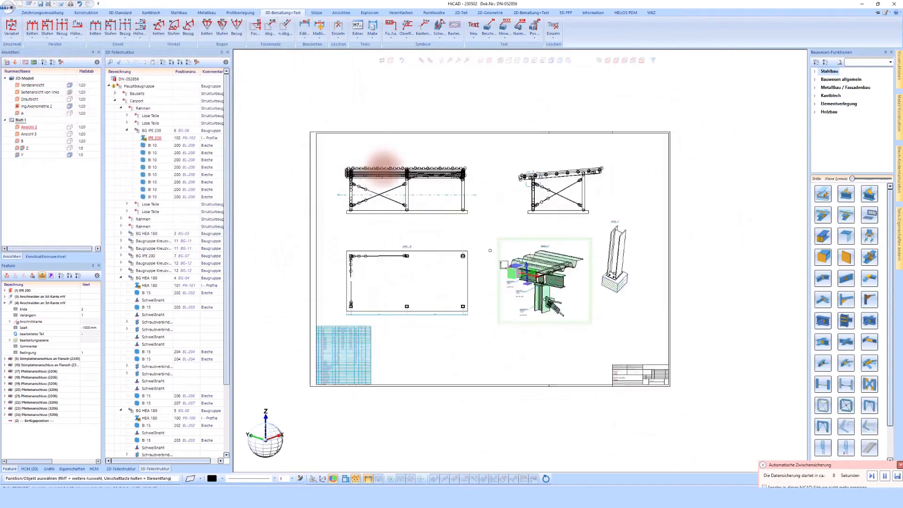
pyautogui.scroll(1, 384, 163)
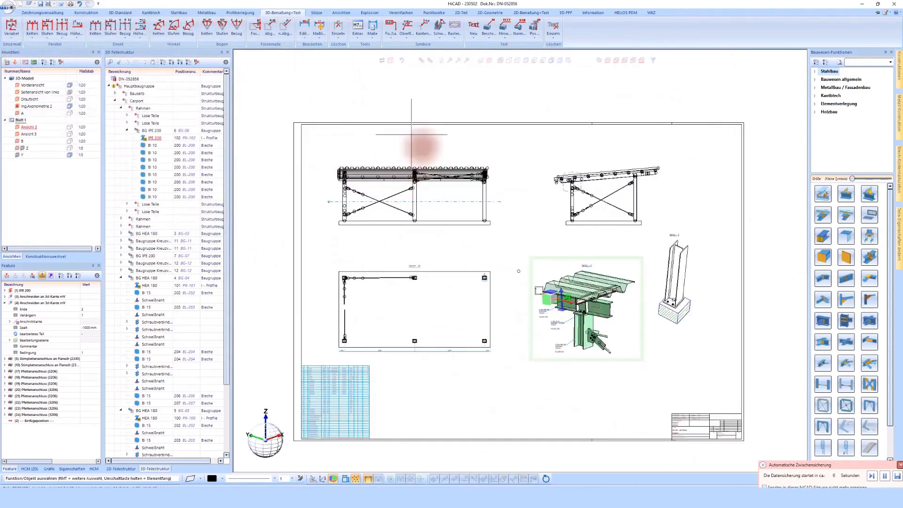
pyautogui.click(40, 5)
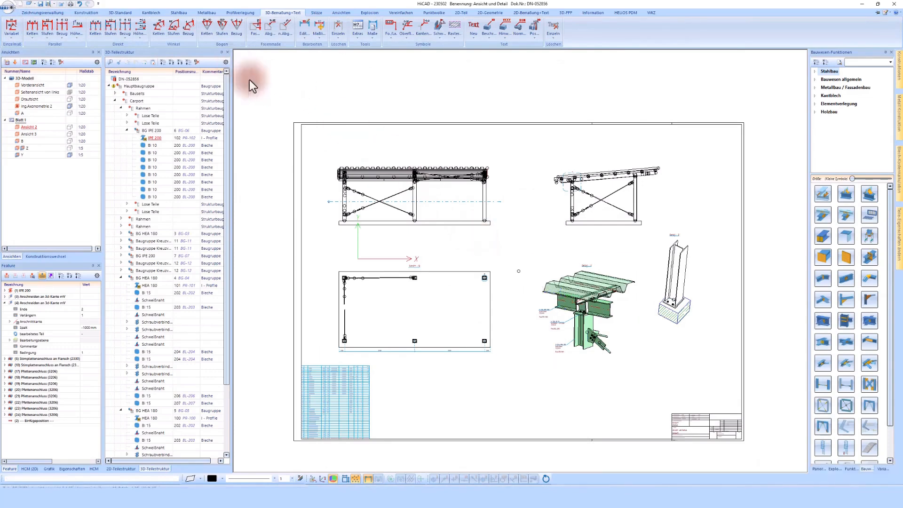
# - Start deriving workshop drawings for the linked parts and select plates BL-203 and BL-204 and profiles PR-101 and PR-102
pyautogui.click(46, 13)
pyautogui.click(201, 27)
pyautogui.click(399, 155)
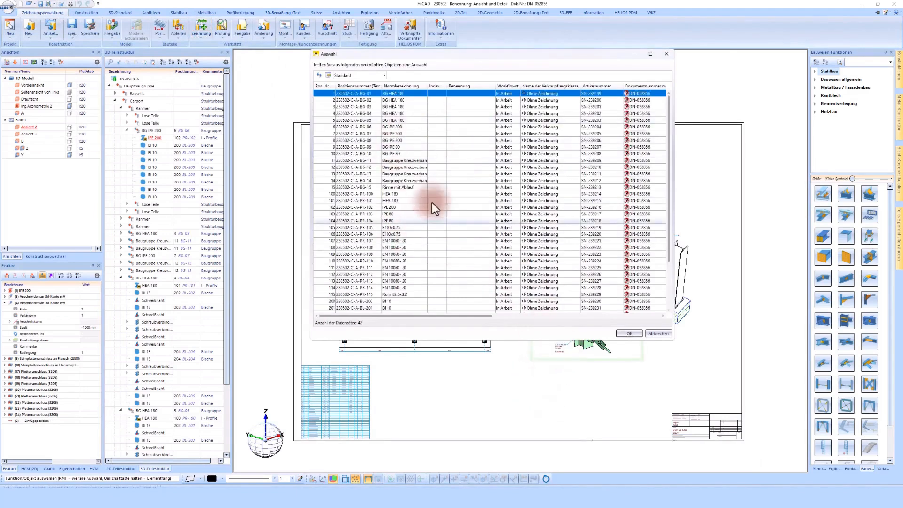
pyautogui.scroll(-3, 452, 216)
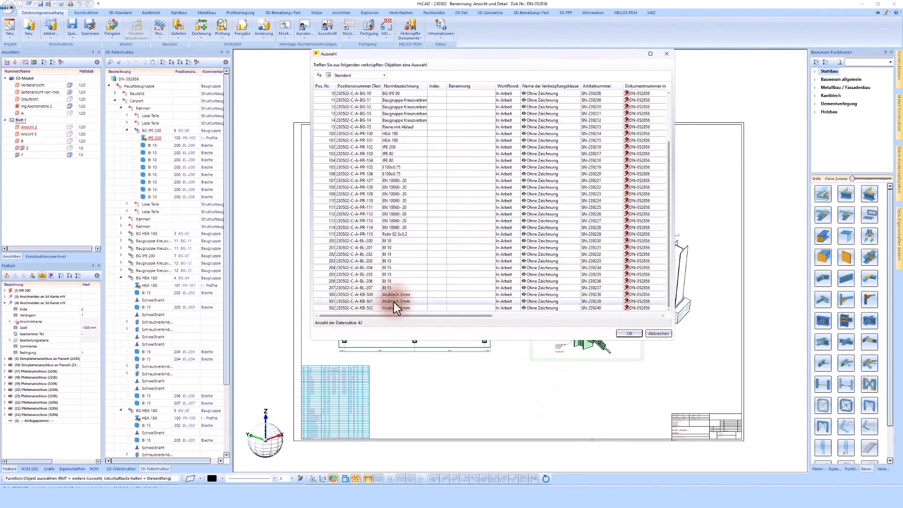
pyautogui.click(390, 261)
pyautogui.keyDown('shift'); pyautogui.click(390, 267); pyautogui.keyUp('shift')
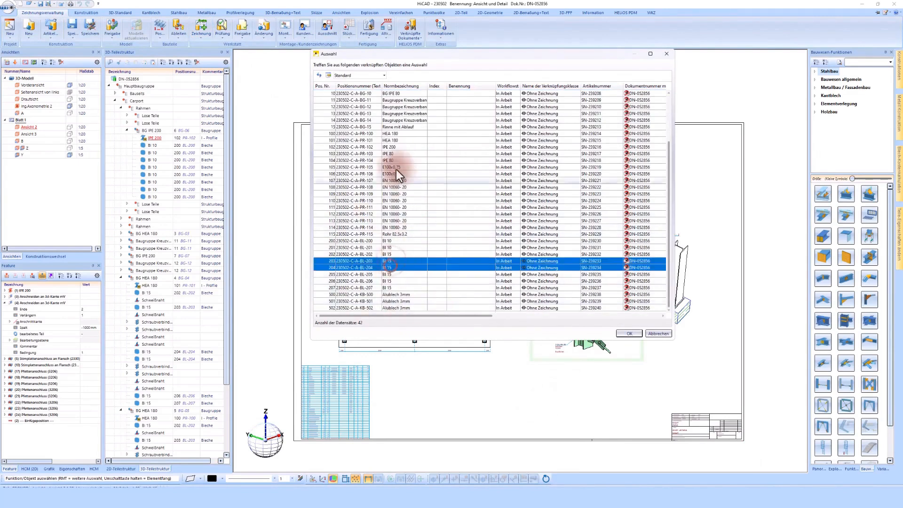
pyautogui.keyDown('ctrl'); pyautogui.click(393, 140); pyautogui.keyUp('ctrl')
pyautogui.keyDown('ctrl'); pyautogui.click(391, 146); pyautogui.keyUp('ctrl')
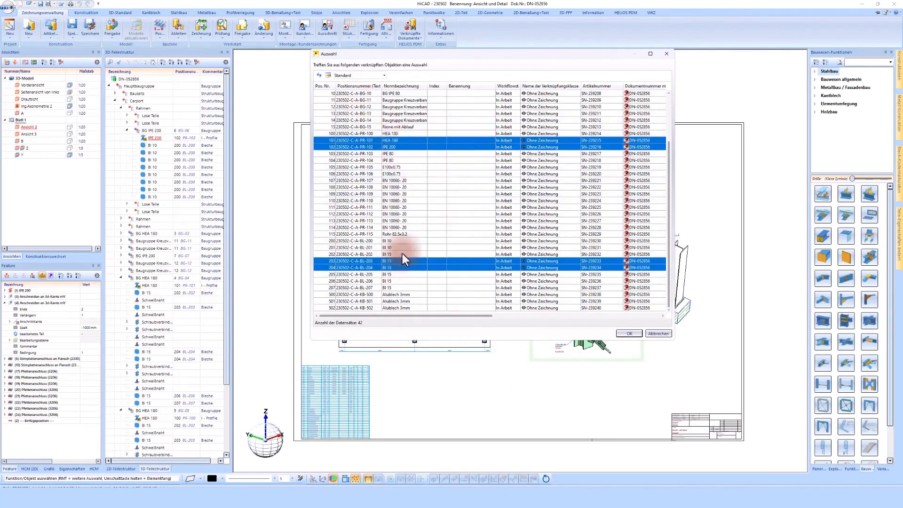
# - Add assemblies BG-07 and BG-04 to the selection and create the drawings for all marked parts
pyautogui.scroll(3, 403, 151)
pyautogui.keyDown('ctrl'); pyautogui.click(396, 134); pyautogui.keyUp('ctrl')
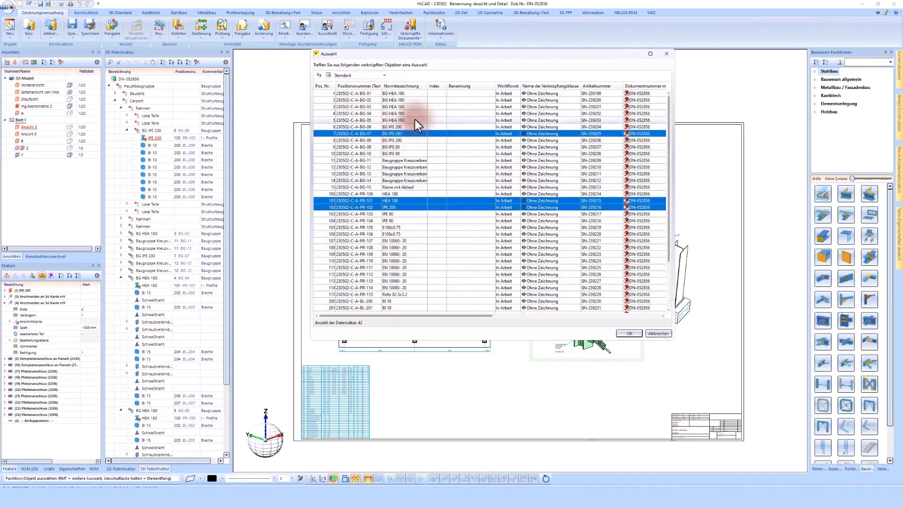
pyautogui.keyDown('ctrl'); pyautogui.click(409, 114); pyautogui.keyUp('ctrl')
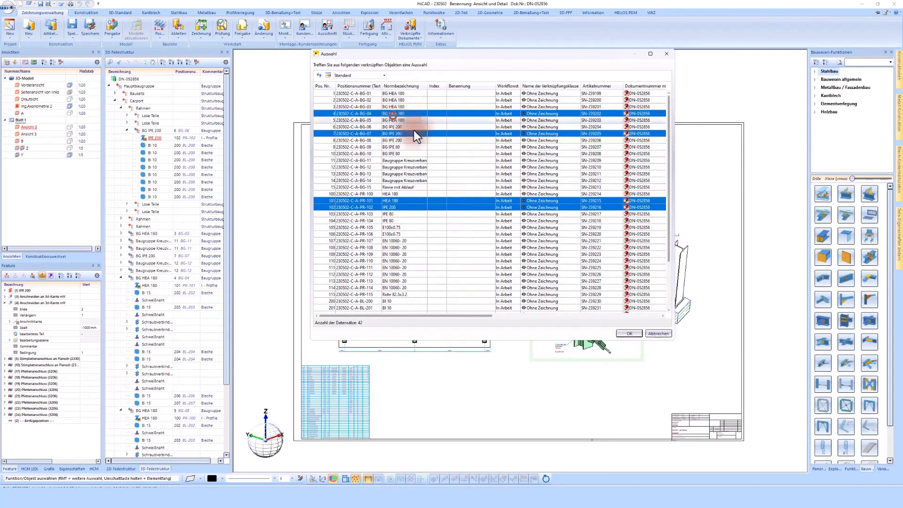
pyautogui.click(631, 333)
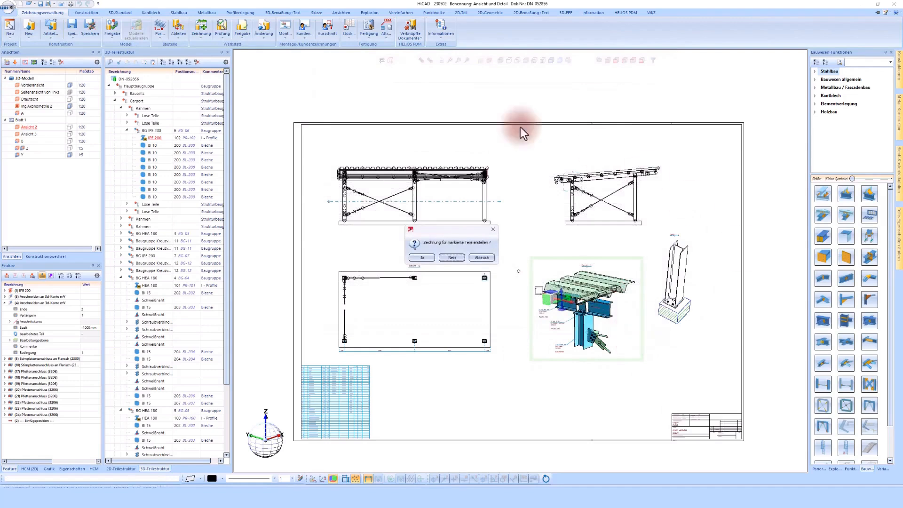
pyautogui.click(421, 257)
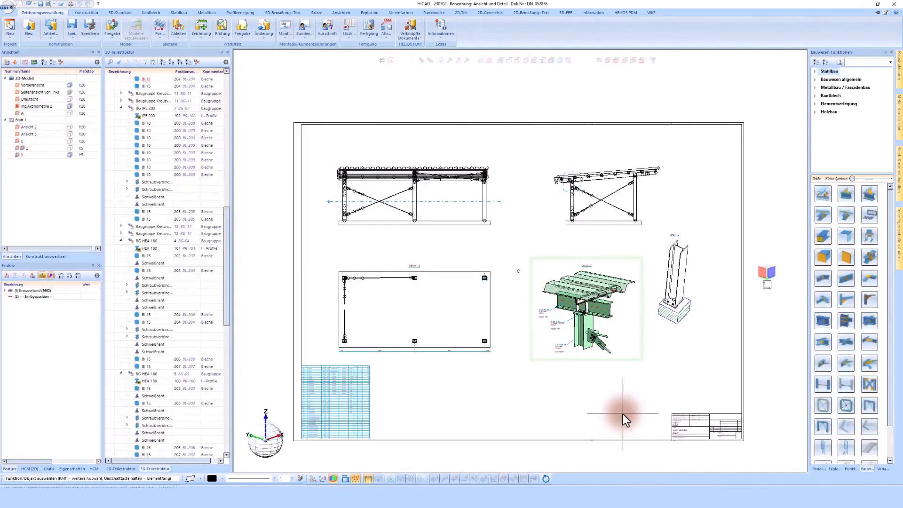
# - Open the linked drawing of the IPE 200 profile PR-102 from assembly BG-07 through HELIOS
pyautogui.click(145, 115)
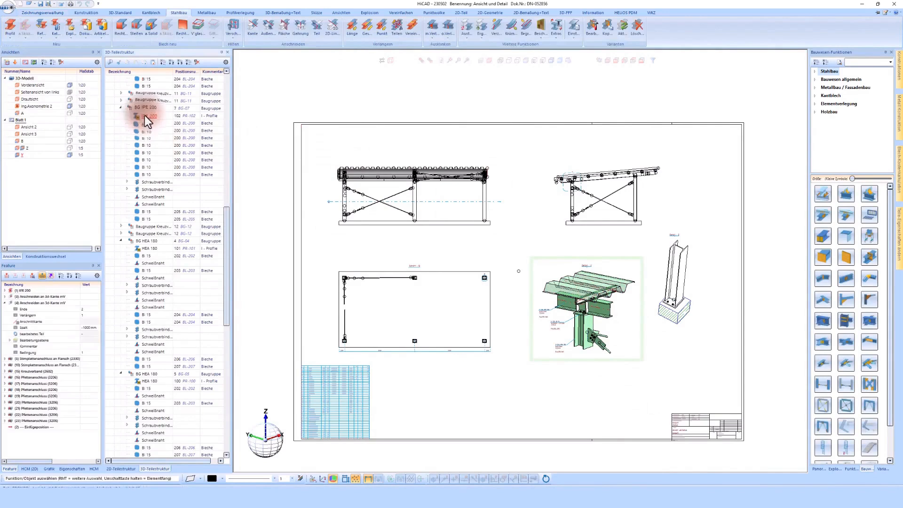
pyautogui.rightClick(154, 117)
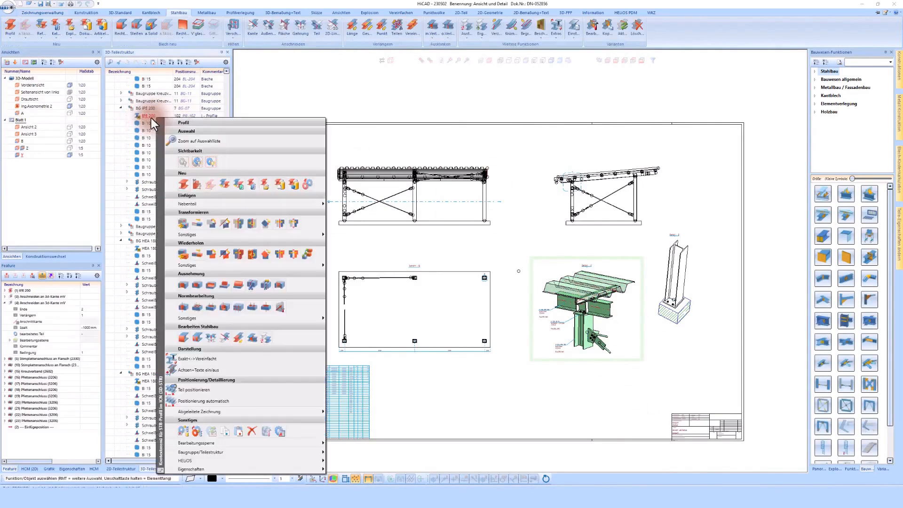
pyautogui.click(216, 460)
pyautogui.click(351, 447)
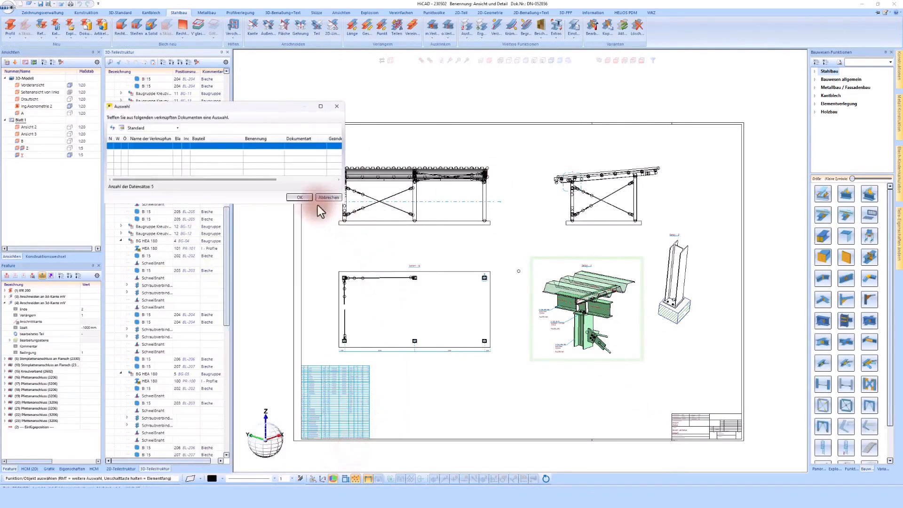
pyautogui.click(300, 198)
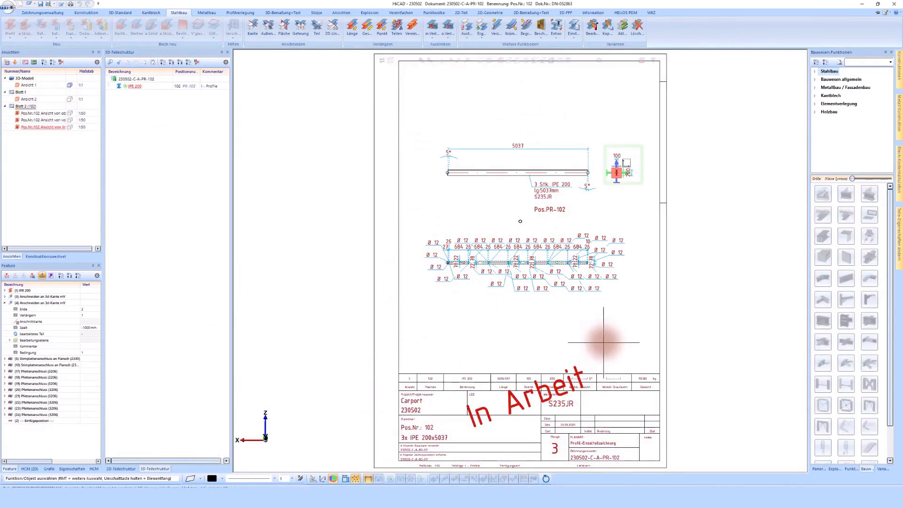
# - Change the active drawing sheet's frame to DIN A3, with the scale adapted to the frame size and the views rearranged
pyautogui.click(83, 10)
pyautogui.click(340, 37)
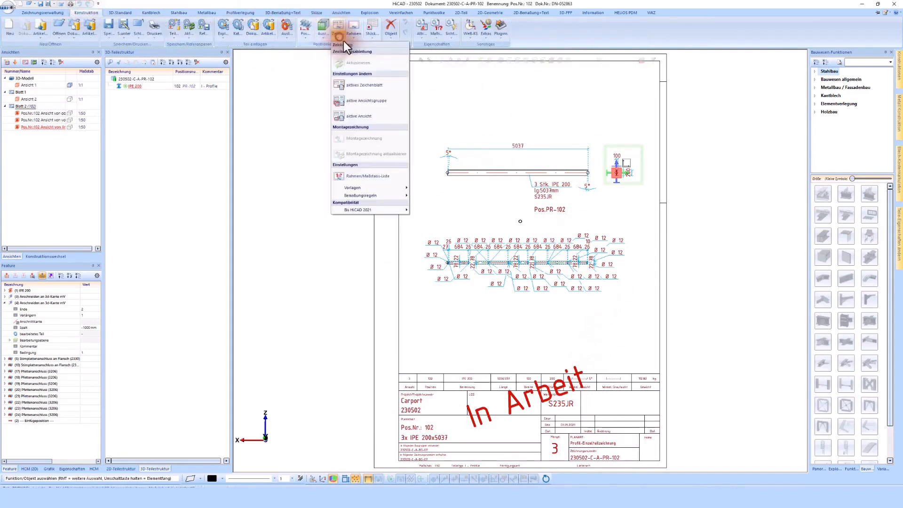
pyautogui.click(363, 86)
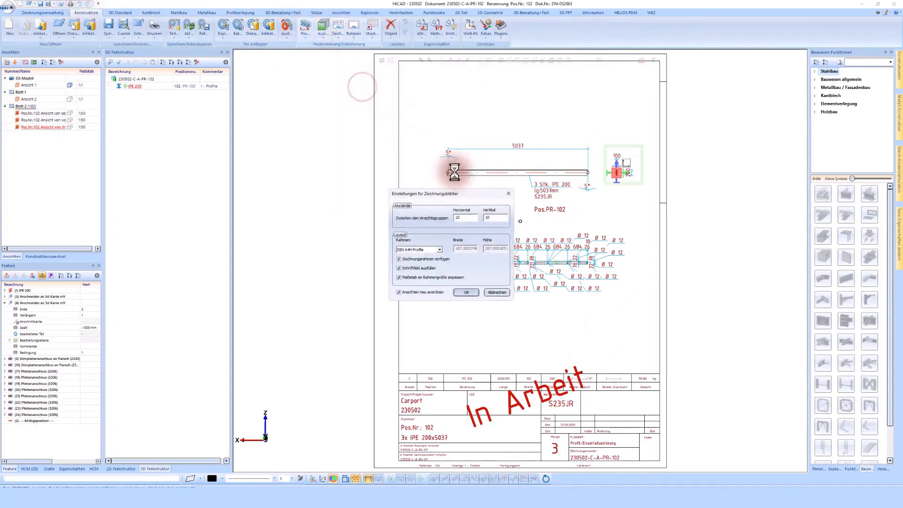
pyautogui.click(417, 250)
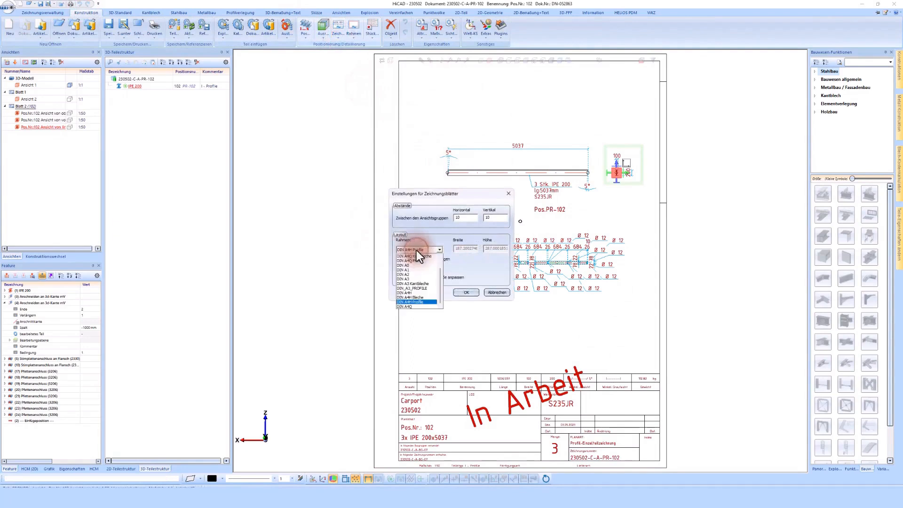
pyautogui.click(420, 279)
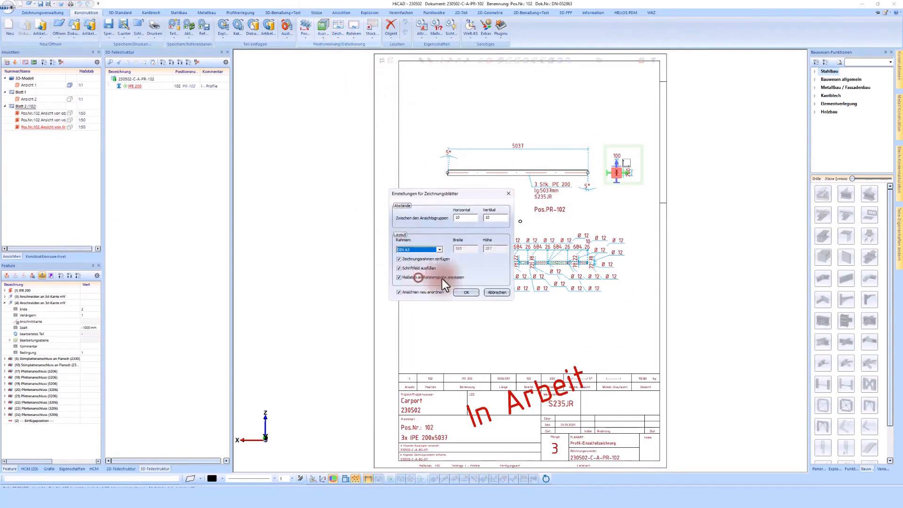
pyautogui.click(467, 294)
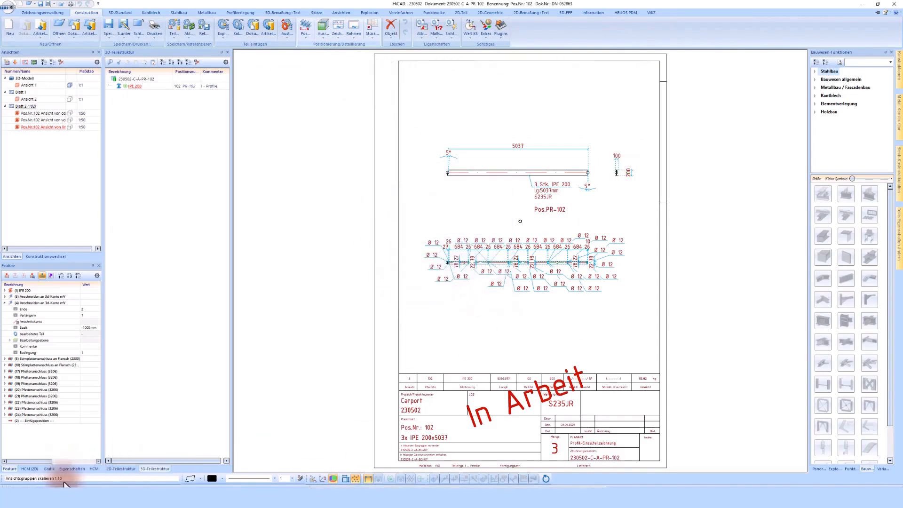
pyautogui.click(515, 314)
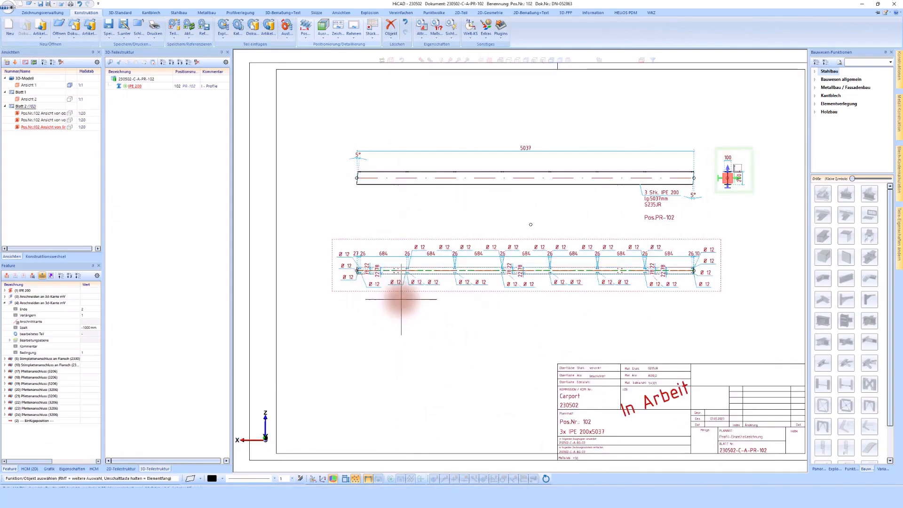
# - Turn off Bohrungen bezeichnen for the lower view of the IPE 200 profile with the hole dimensions
pyautogui.click(361, 237)
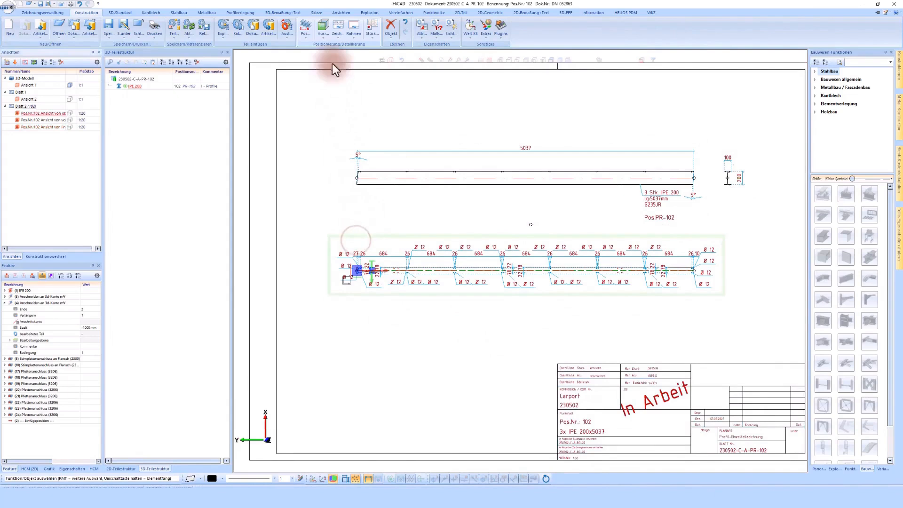
pyautogui.click(338, 37)
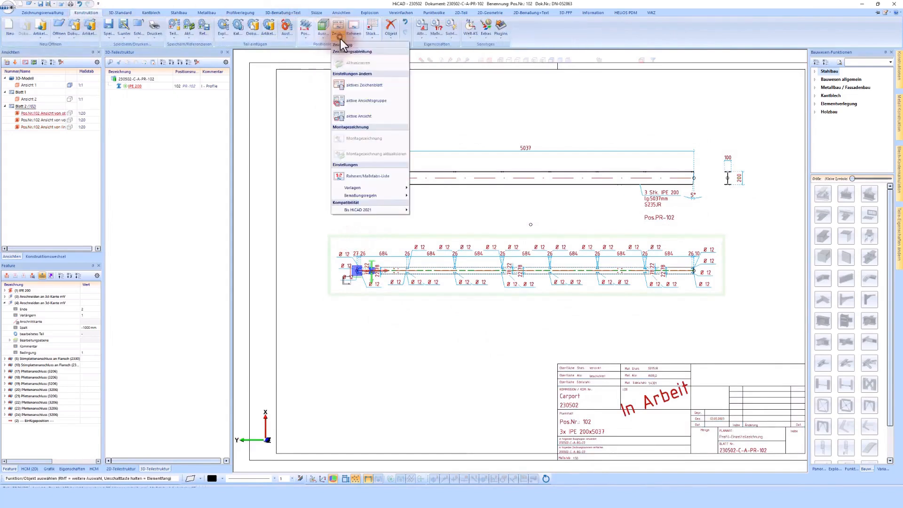
pyautogui.click(357, 119)
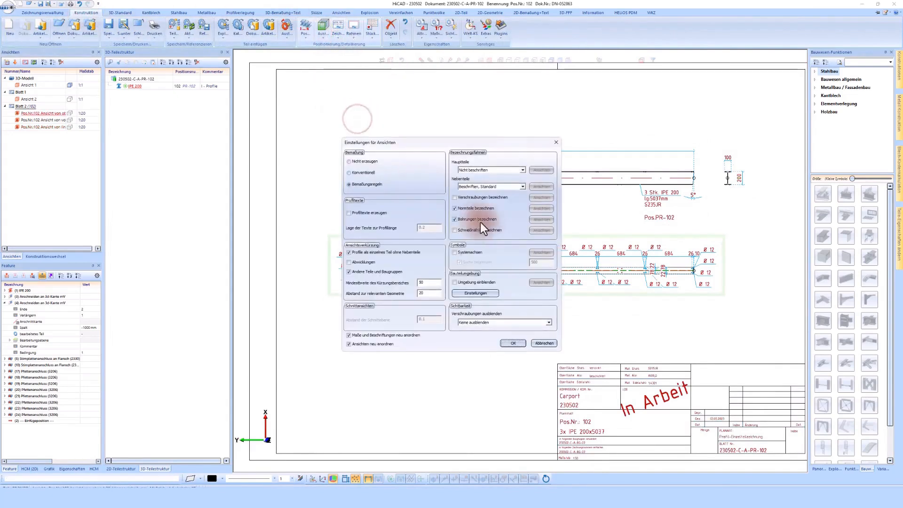
pyautogui.click(463, 219)
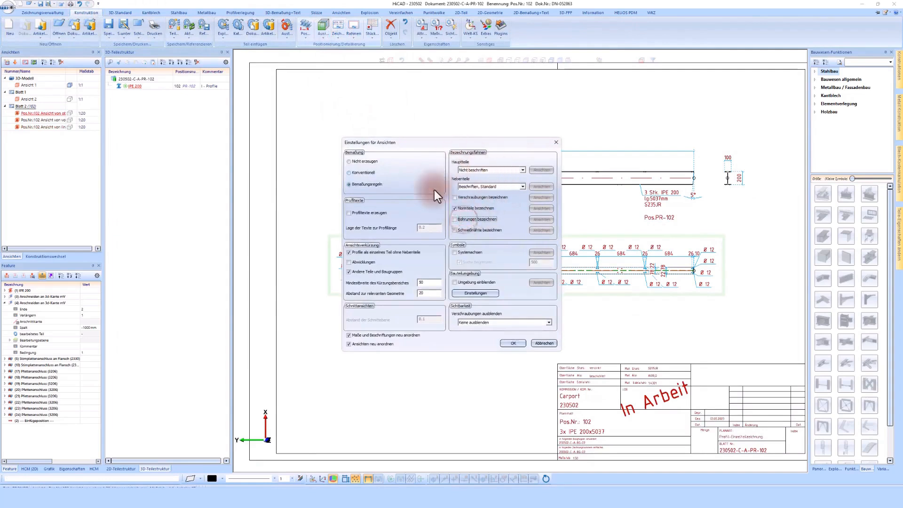
pyautogui.click(514, 345)
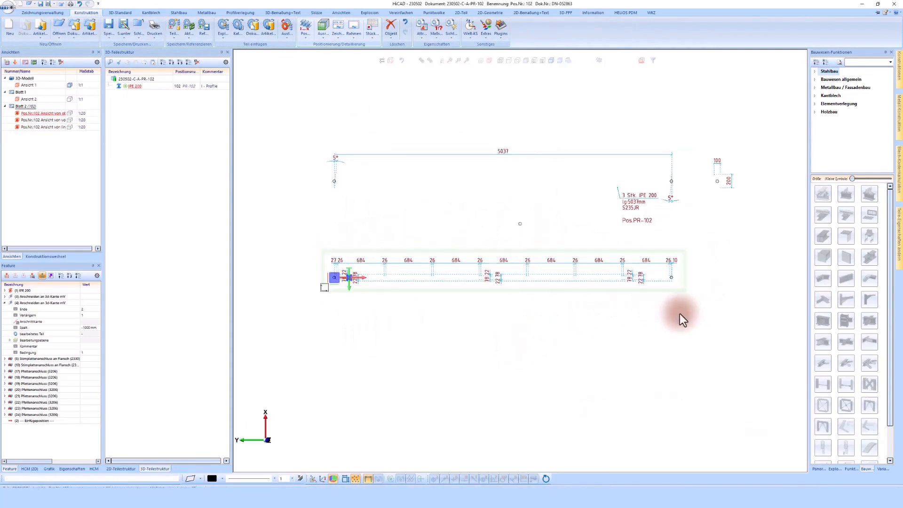
# - Save the revised PR-102 profile drawing
pyautogui.scroll(-1, 655, 313)
pyautogui.scroll(2, 546, 321)
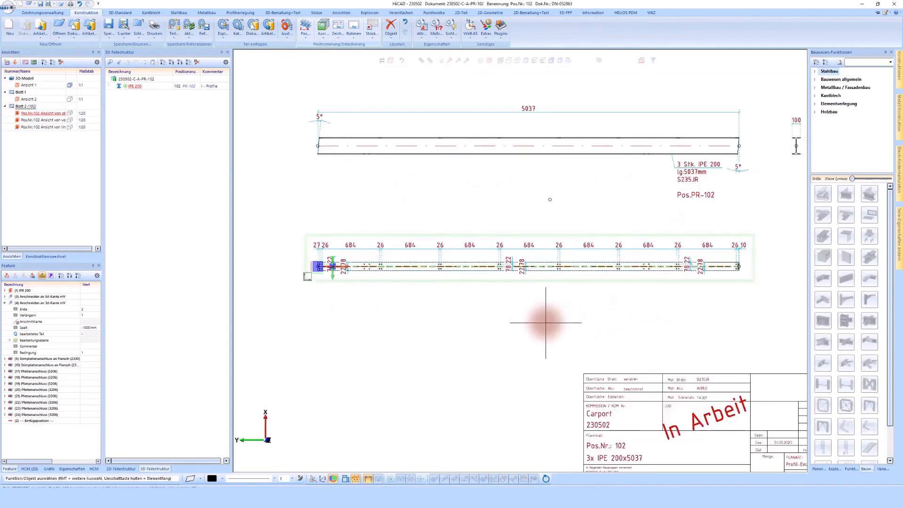
pyautogui.scroll(-2, 546, 307)
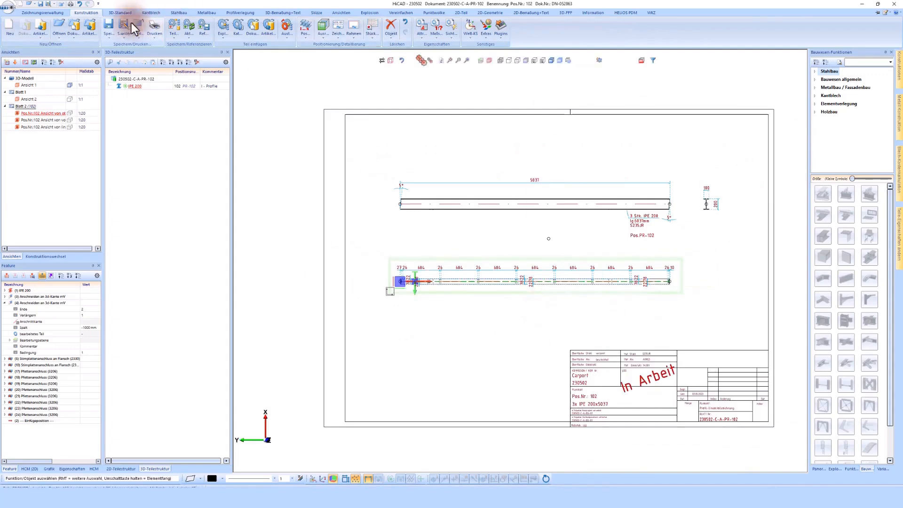
pyautogui.click(109, 27)
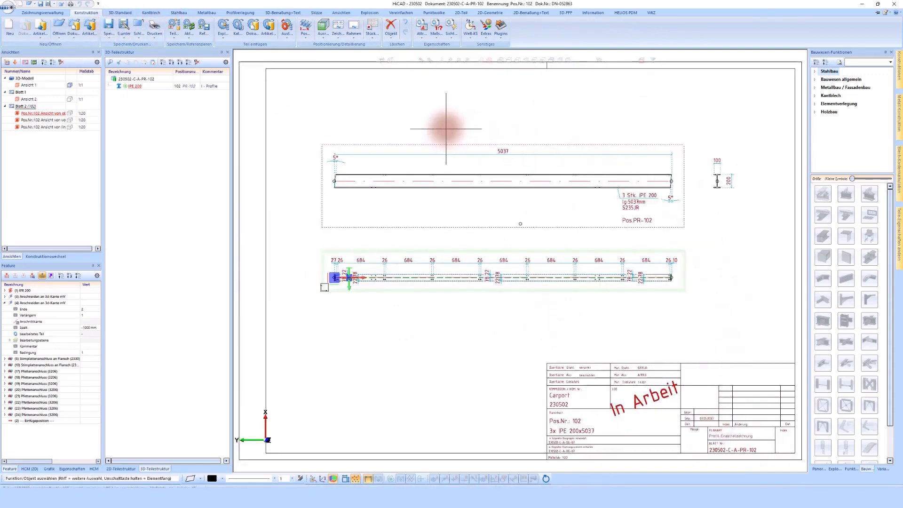
# - Switch to HELIOS, reload project 230502, and open the PDF document of drawing 230502-C-A-PR-102 from its PDF-Daten folder
pyautogui.click(141, 497)
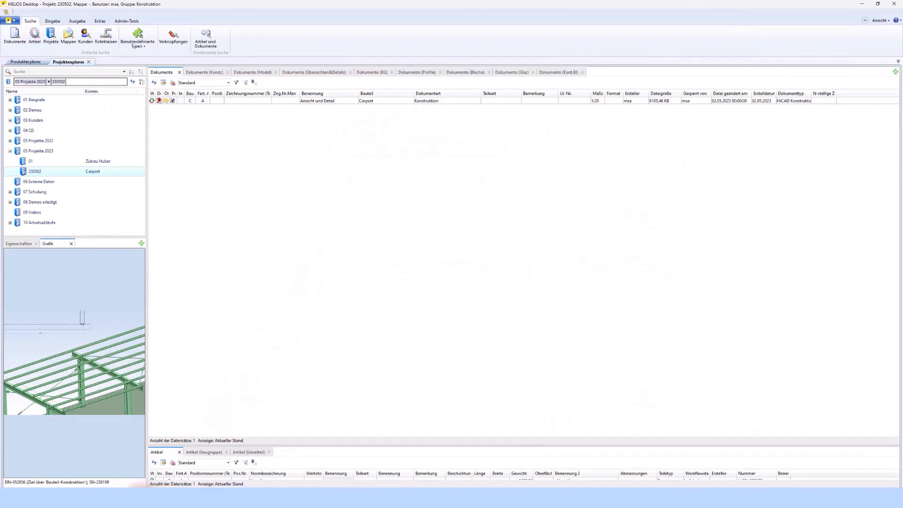
pyautogui.click(133, 82)
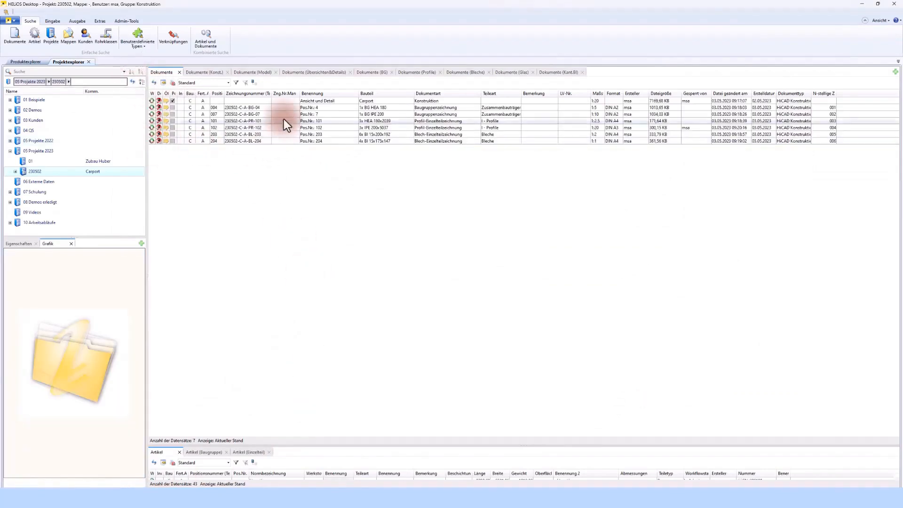
pyautogui.click(15, 171)
pyautogui.click(48, 182)
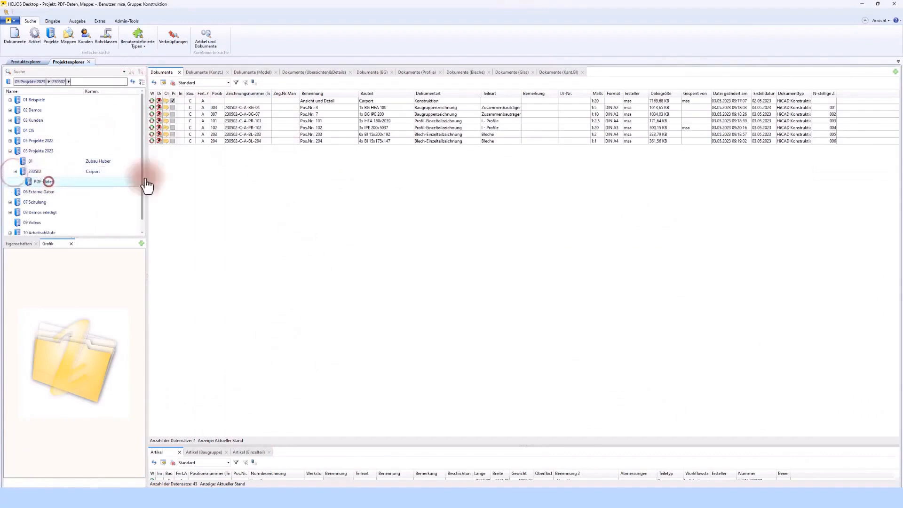
pyautogui.click(261, 121)
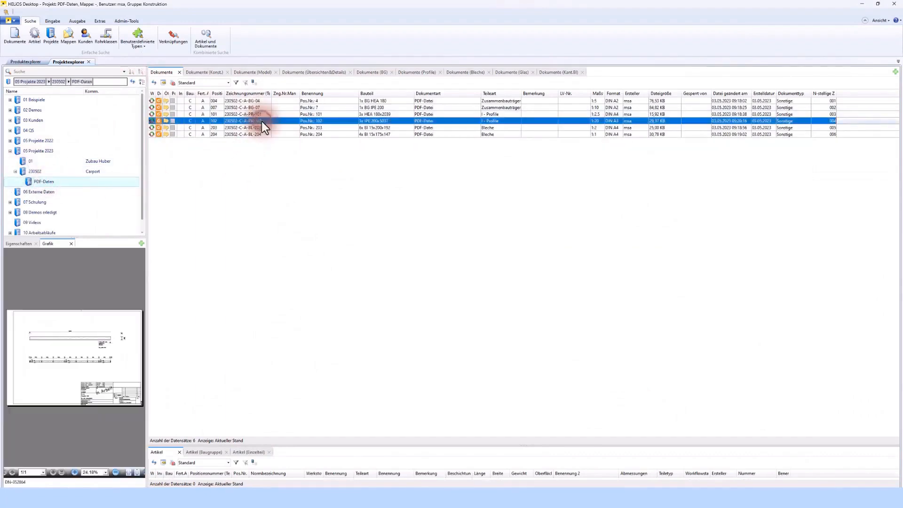
pyautogui.doubleClick(262, 121)
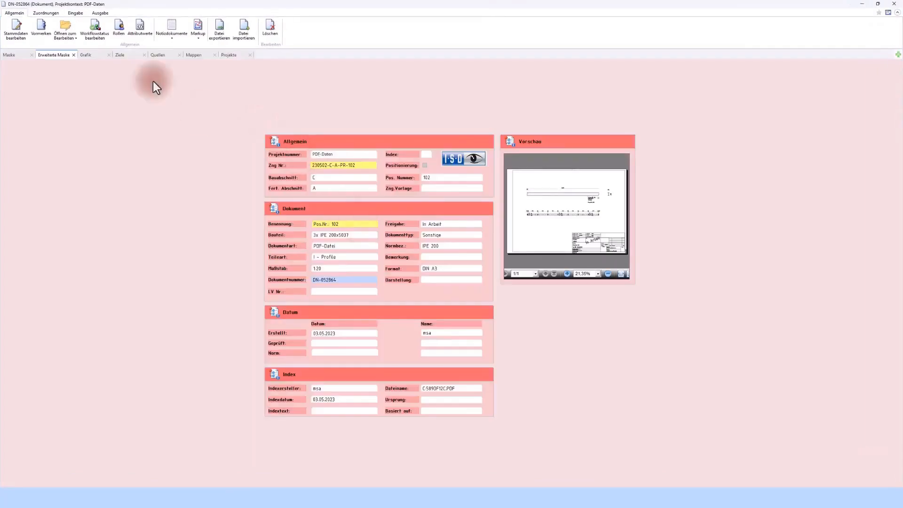
# - Examine the views, dimensions and title block in the graphic of the PR-102 PDF, and close the document window
pyautogui.click(92, 55)
pyautogui.scroll(-5, 399, 265)
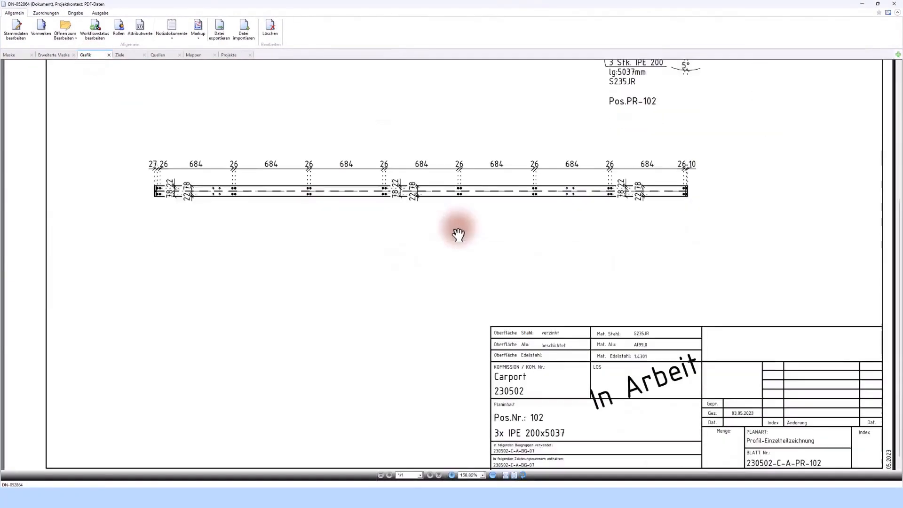
pyautogui.scroll(3, 458, 272)
pyautogui.scroll(-3, 466, 256)
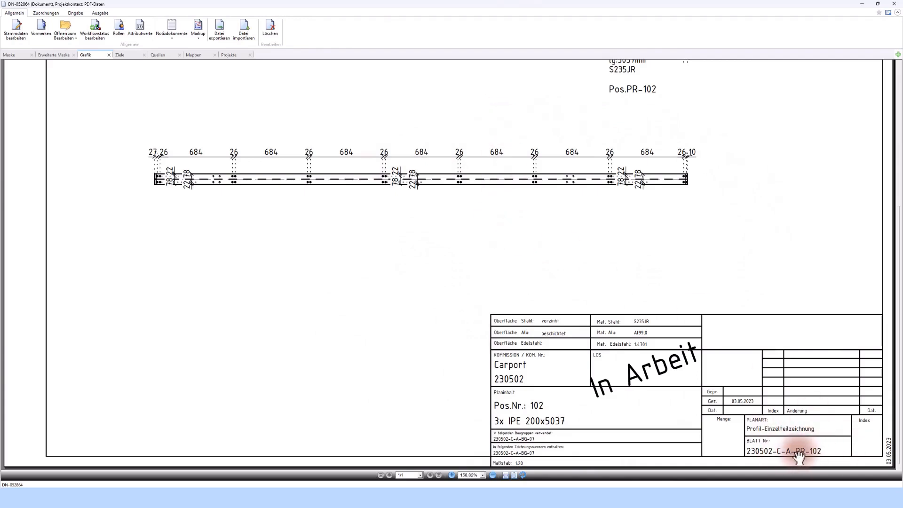
pyautogui.scroll(3, 706, 400)
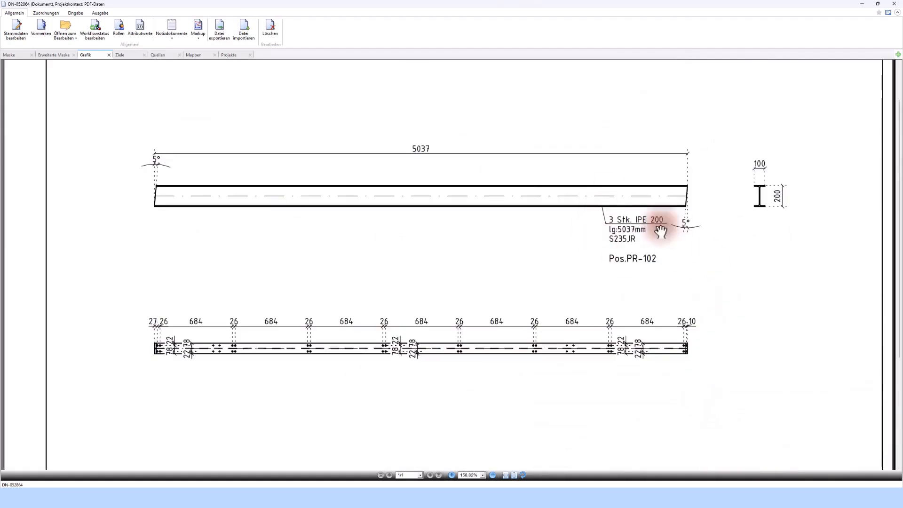
pyautogui.click(895, 4)
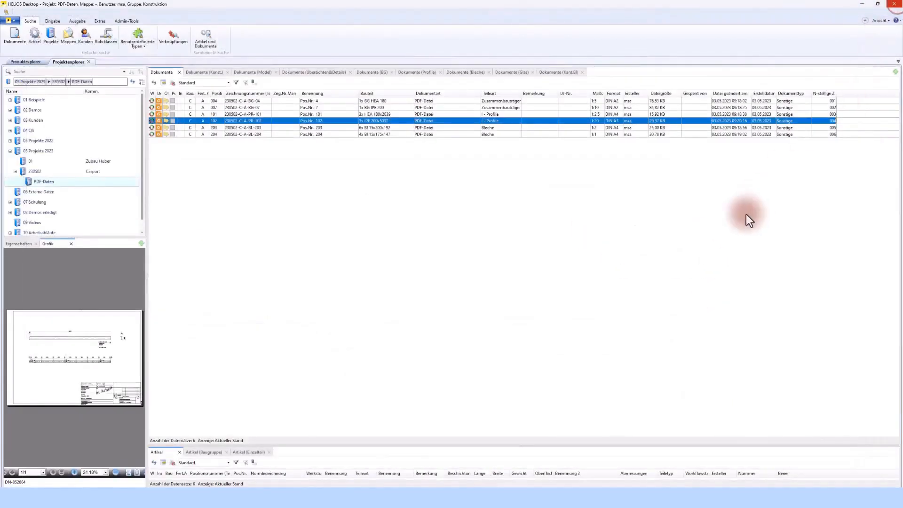
# - Show the documents of project 230502, switch back to HiCAD and bring up the carport construction Ansicht und Detail
pyautogui.click(134, 171)
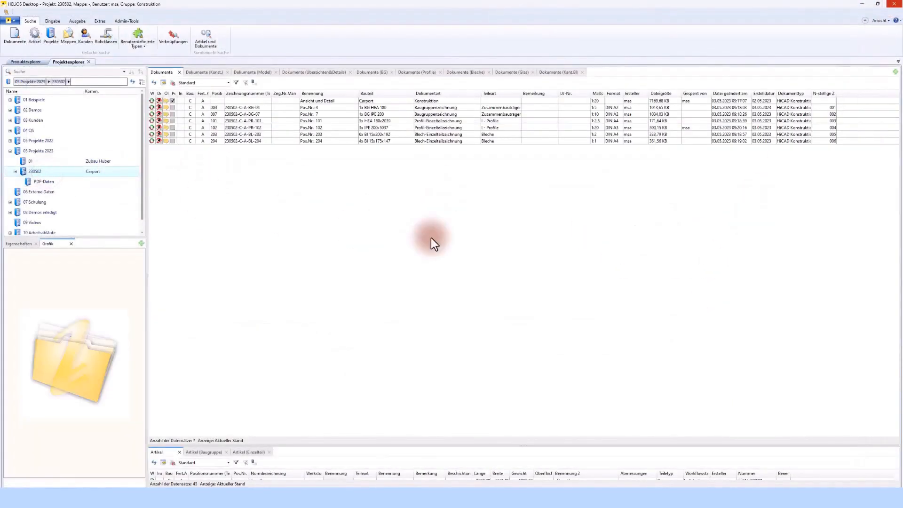
pyautogui.click(164, 496)
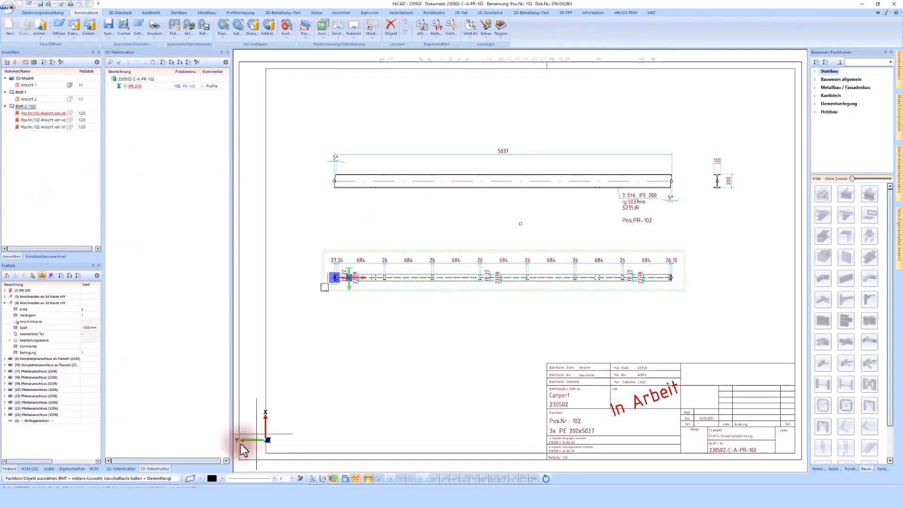
pyautogui.click(46, 256)
pyautogui.click(43, 72)
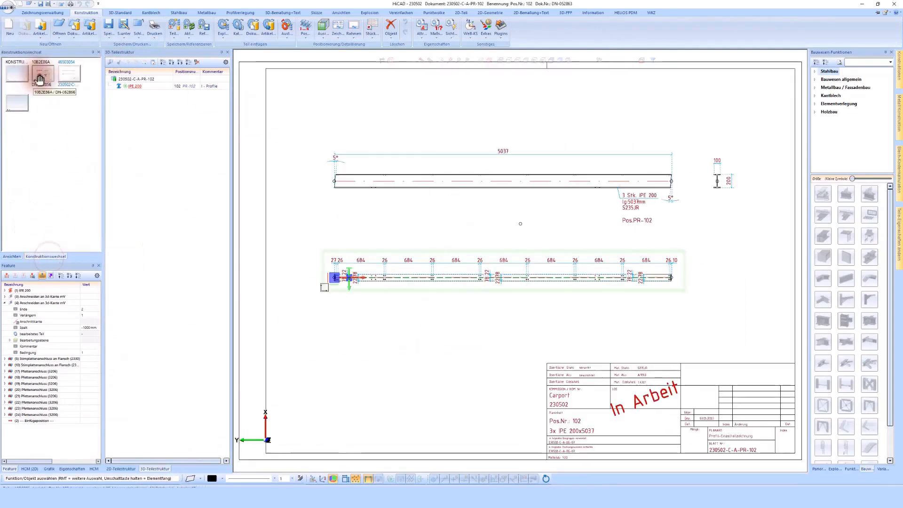
pyautogui.click(504, 211)
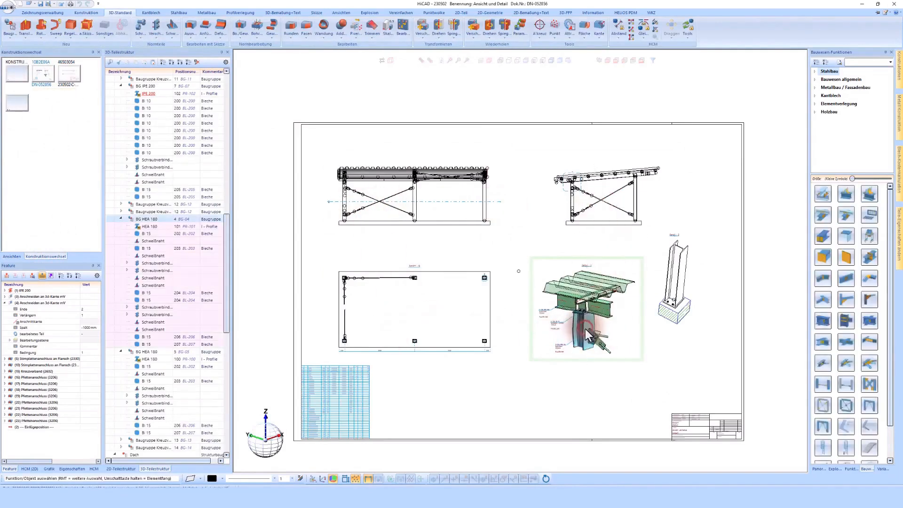
# - Activate assembly BG HEA 180 (BG-04) and derive the drawings for all of it, including its subordinate parts
pyautogui.rightClick(175, 218)
pyautogui.click(85, 11)
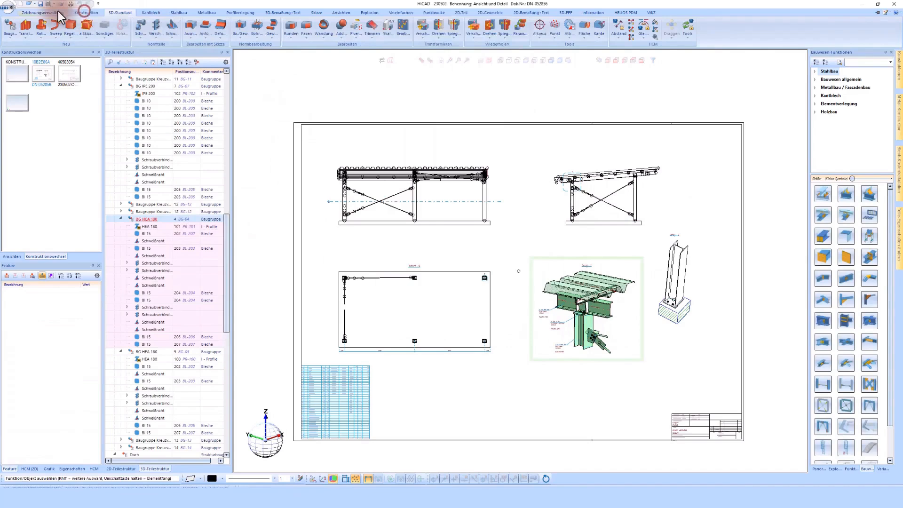
pyautogui.click(58, 11)
pyautogui.click(201, 40)
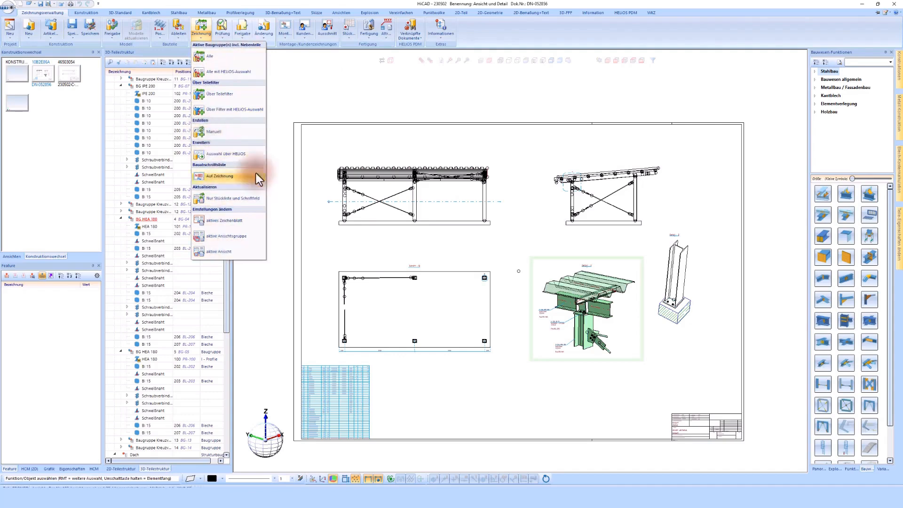
pyautogui.click(216, 59)
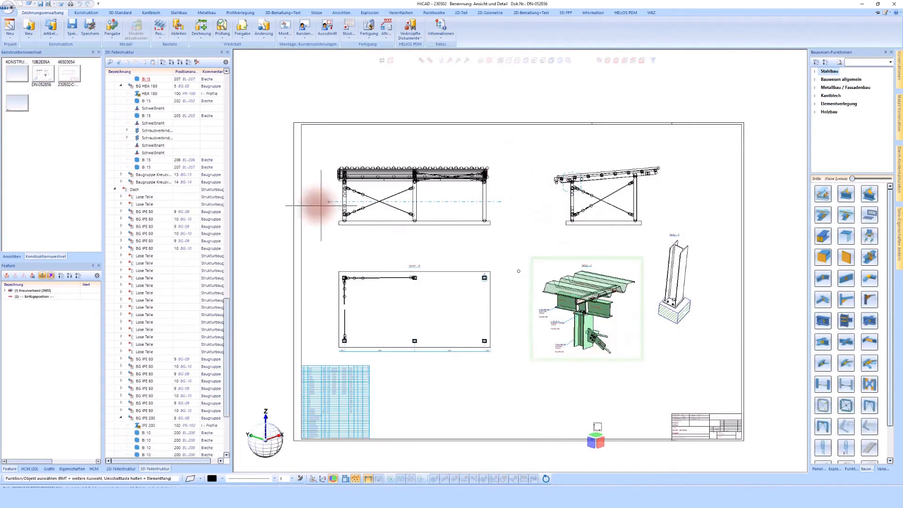
# - Open the linked drawing of the HEA 180 column profile PR-101 in Detail Y through HELIOS
pyautogui.scroll(2, 628, 362)
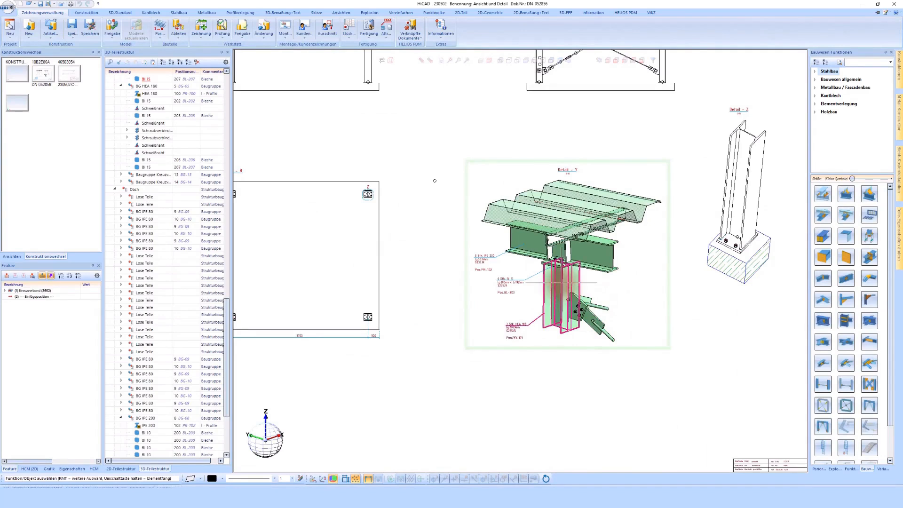
pyautogui.rightClick(558, 282)
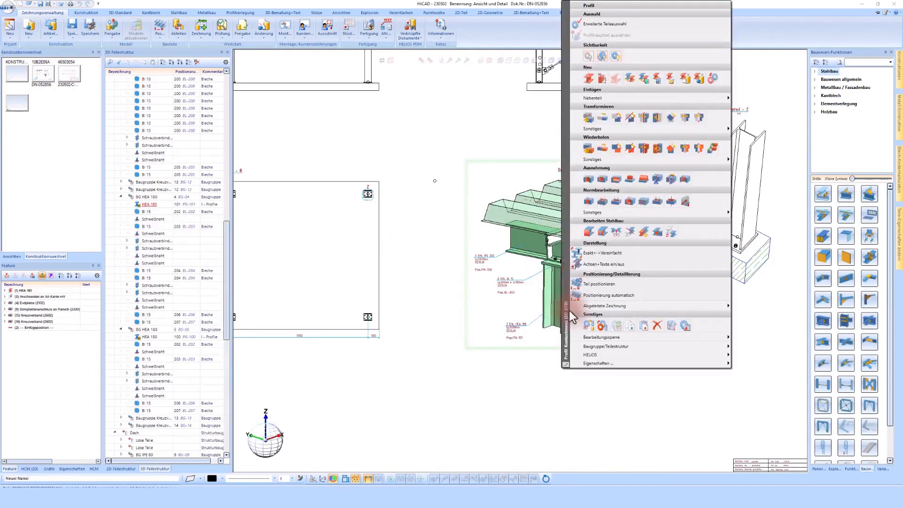
pyautogui.moveTo(588, 357)
pyautogui.click(752, 341)
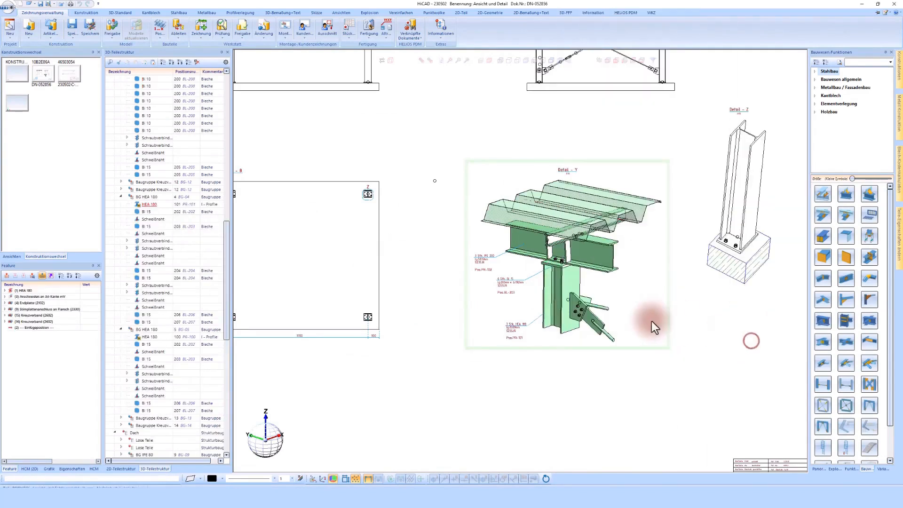
pyautogui.click(299, 198)
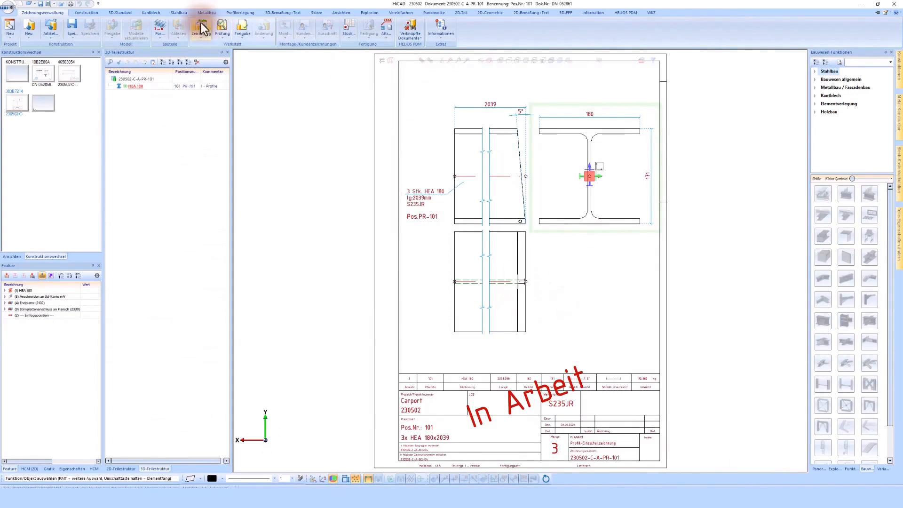
# - Release the PR-101 profile drawing including all its parts
pyautogui.click(243, 27)
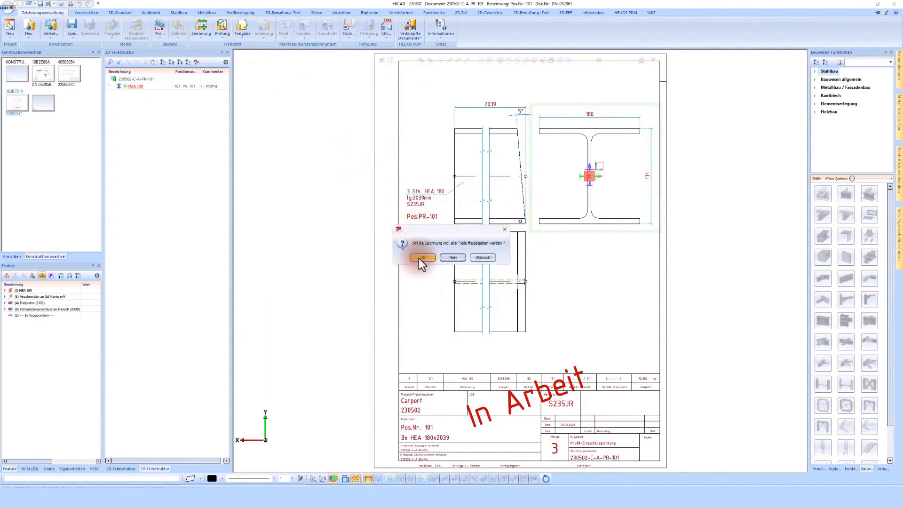
pyautogui.click(419, 259)
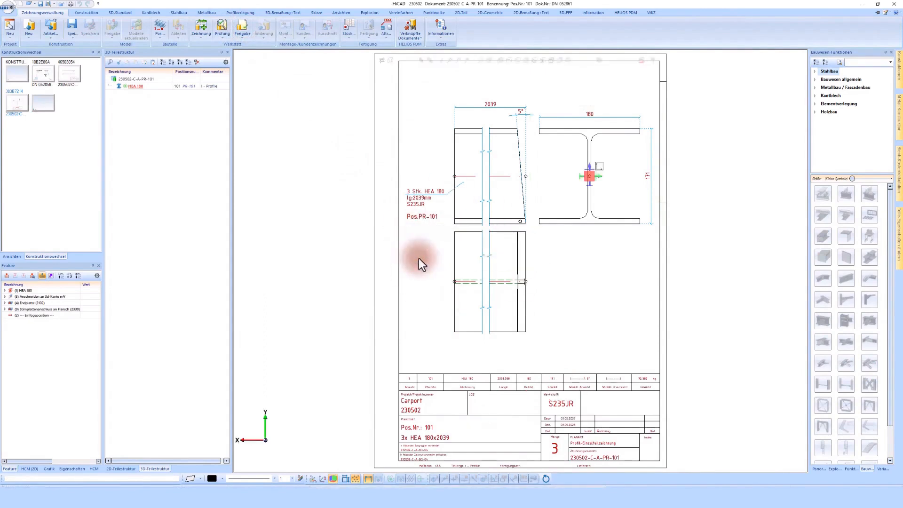
pyautogui.click(150, 94)
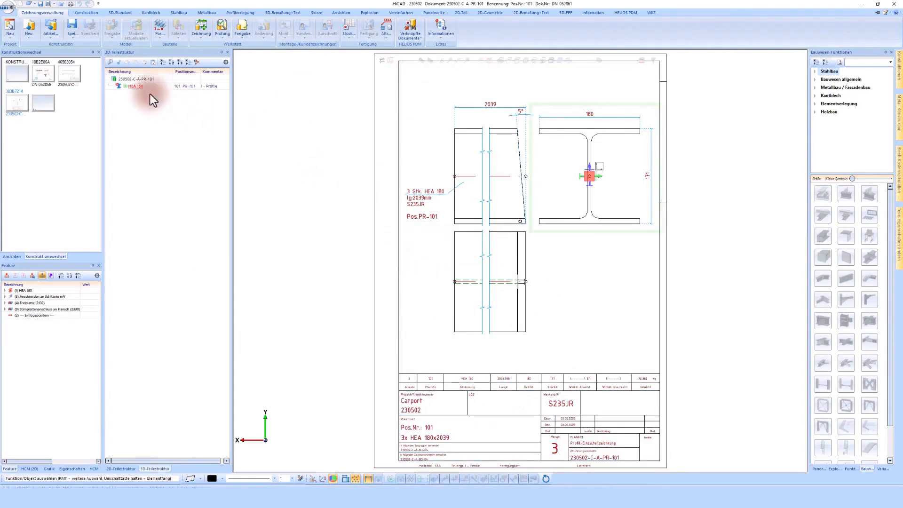
# - Close the PR-101 drawing and return to the carport construction Ansicht und Detail
pyautogui.click(60, 7)
pyautogui.click(68, 71)
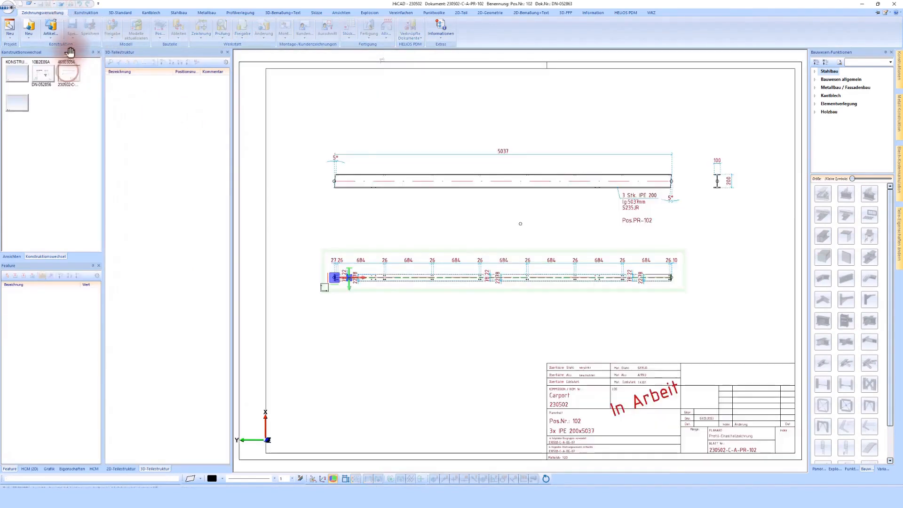
pyautogui.click(43, 74)
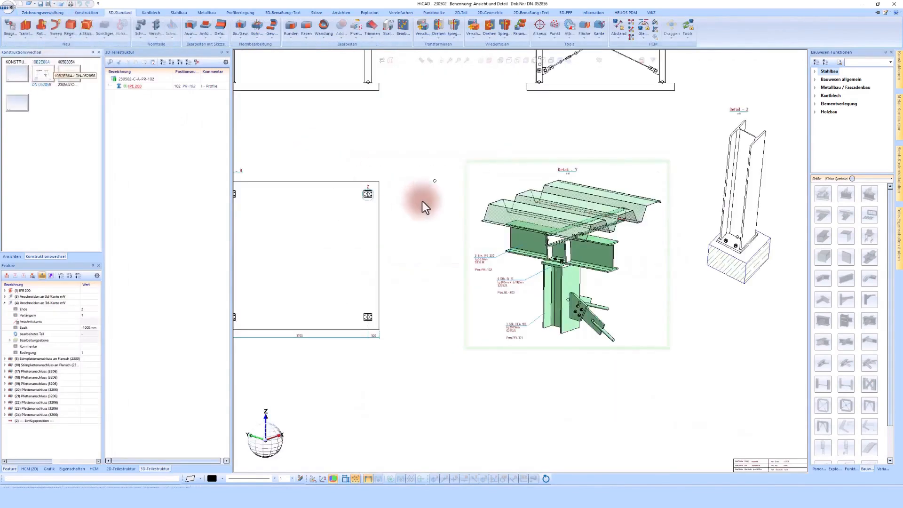
# - Try to edit the released HEA 180 column profile PR-101 in Detail Y on one of its faces
pyautogui.click(575, 287)
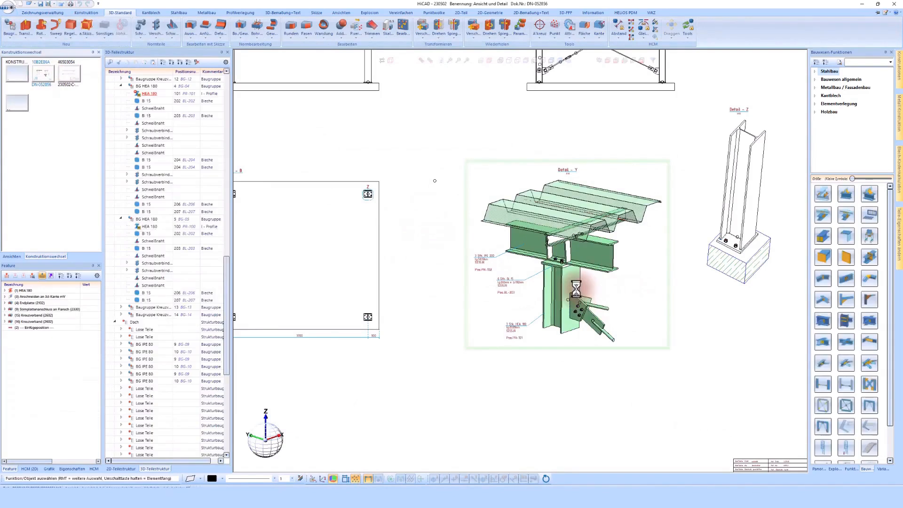
pyautogui.scroll(3, 576, 288)
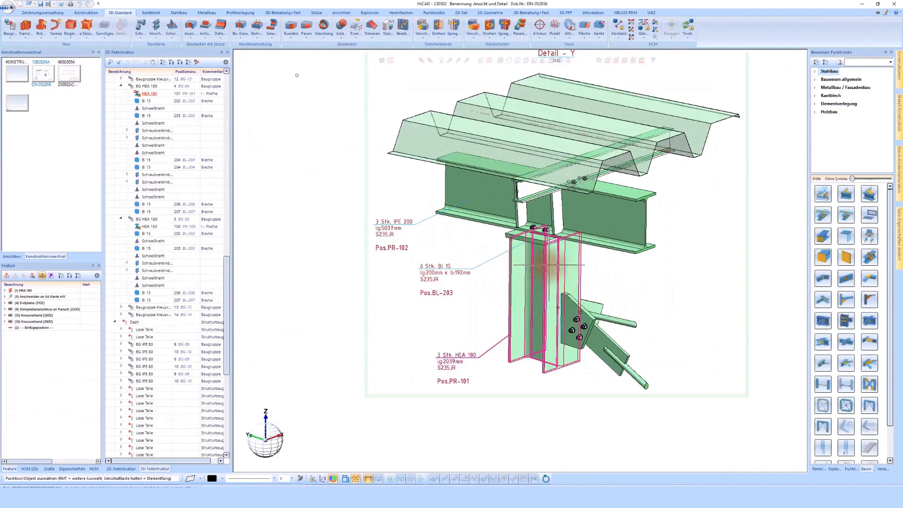
pyautogui.rightClick(548, 265)
pyautogui.click(588, 203)
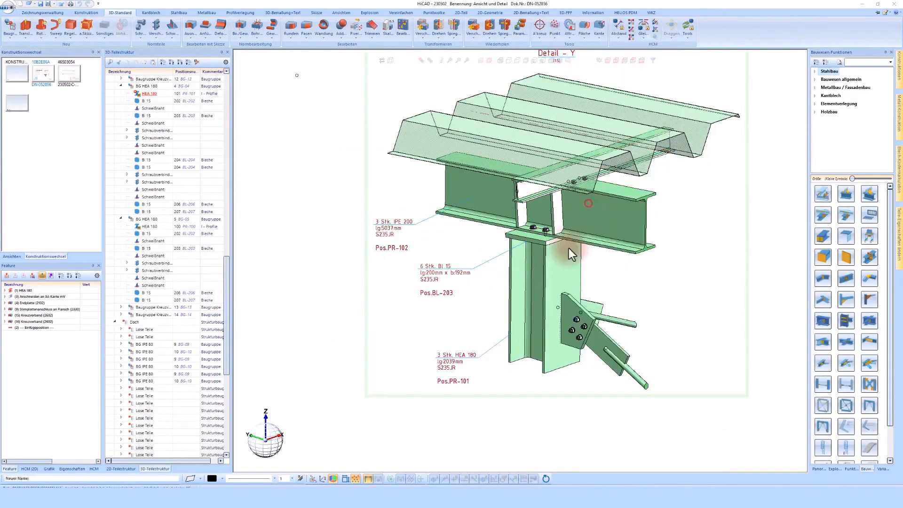
pyautogui.click(567, 256)
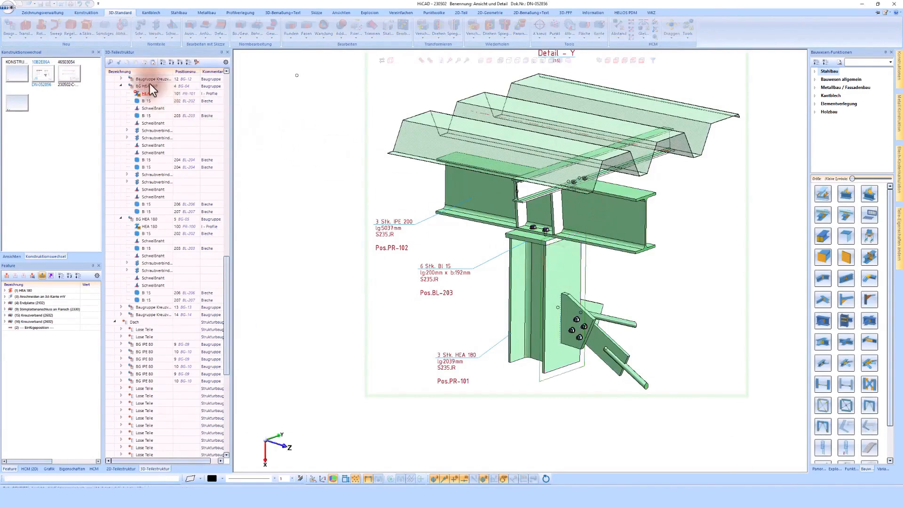
pyautogui.click(555, 282)
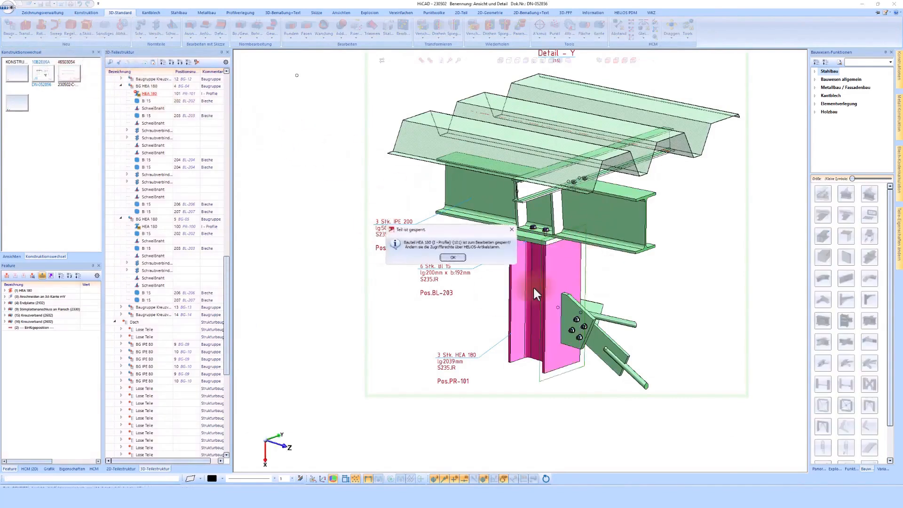
pyautogui.click(452, 257)
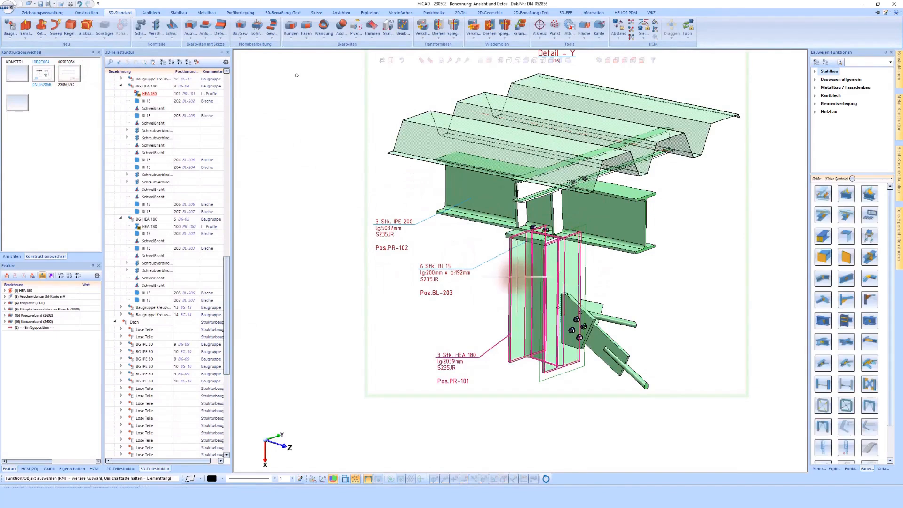
# - Create a change for the released HEA 180 profile PR-101 using the change text "Änderung"
pyautogui.click(53, 13)
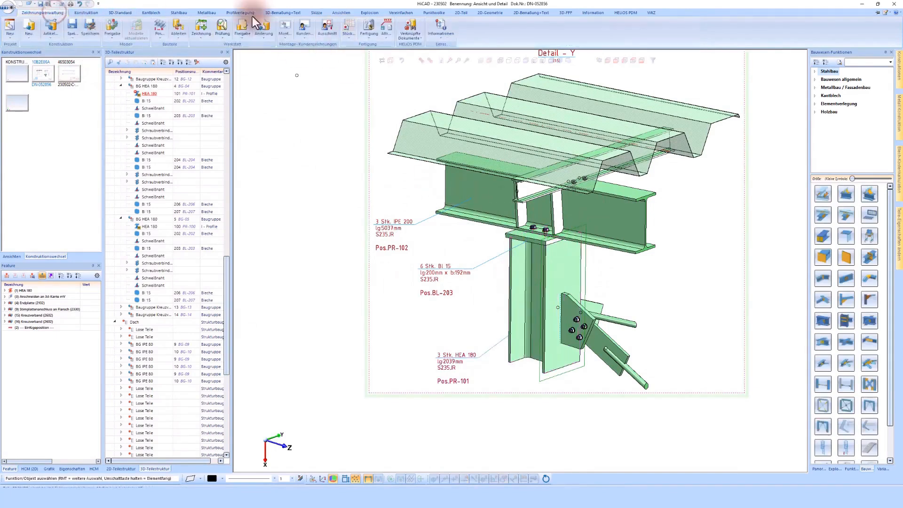
pyautogui.click(265, 27)
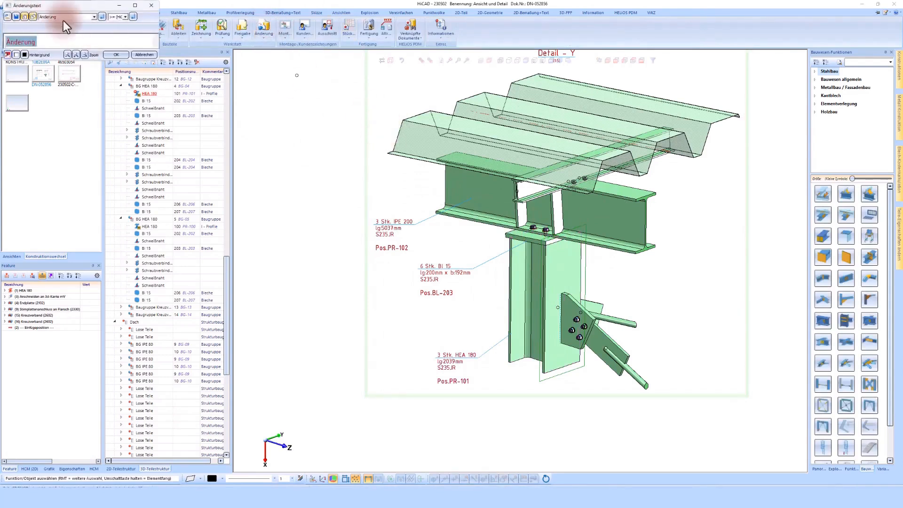
pyautogui.click(116, 55)
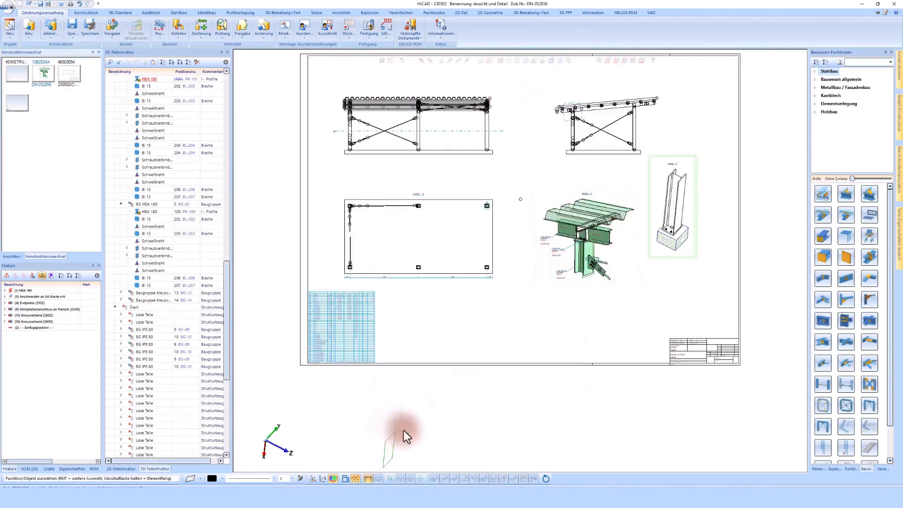
pyautogui.rightClick(465, 455)
pyautogui.click(494, 447)
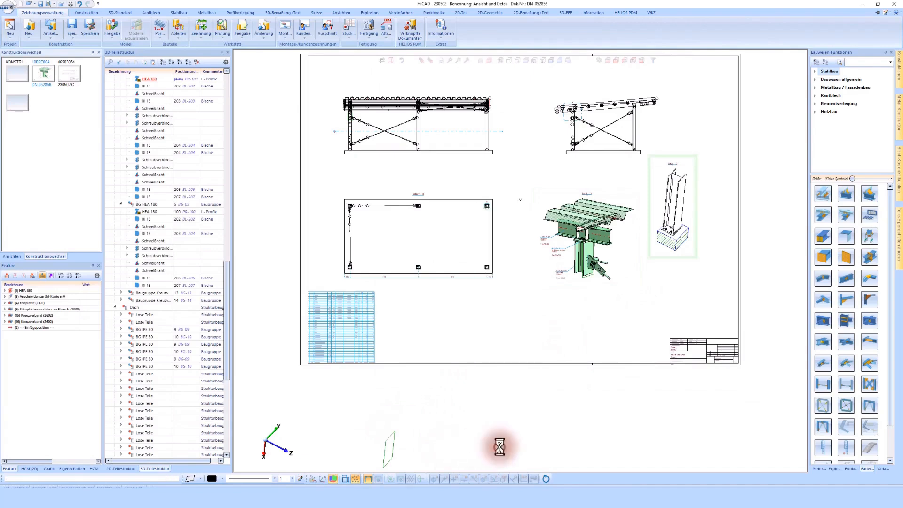